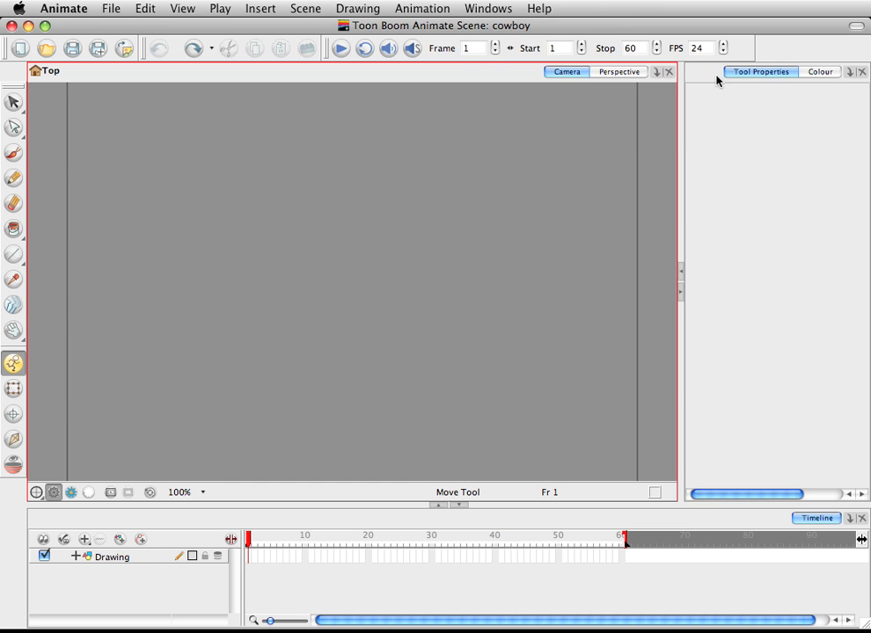
left_click(814, 72)
left_click(783, 72)
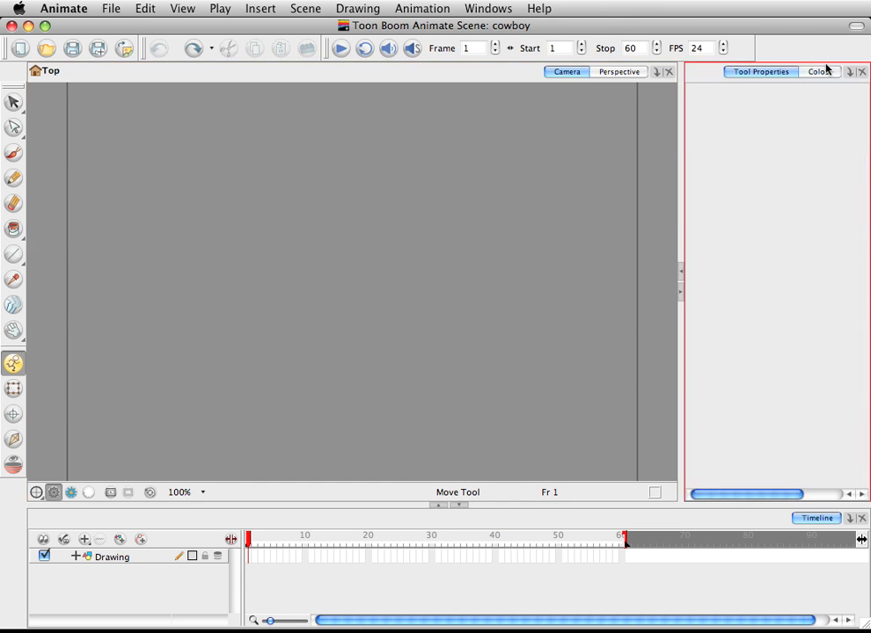
left_click(823, 72)
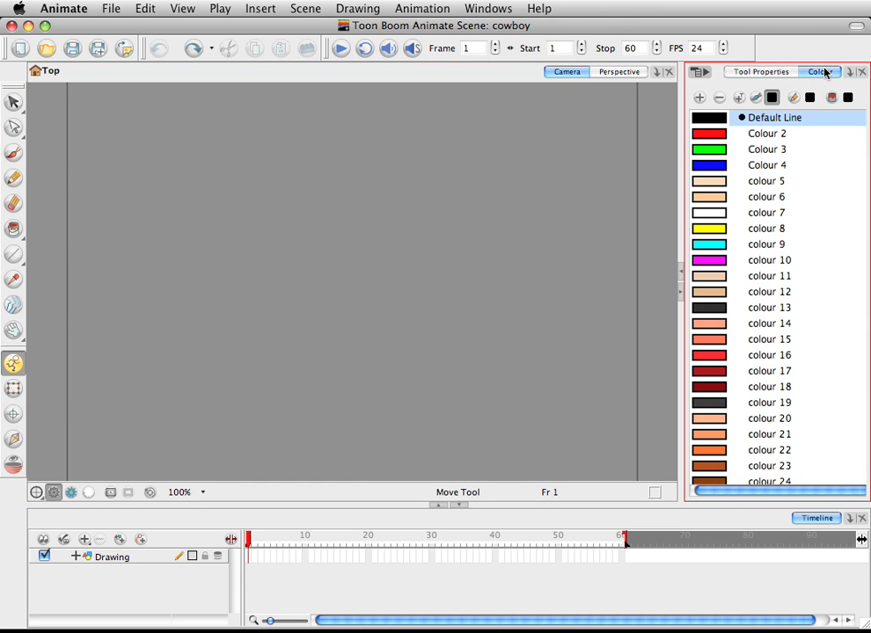
left_click(763, 72)
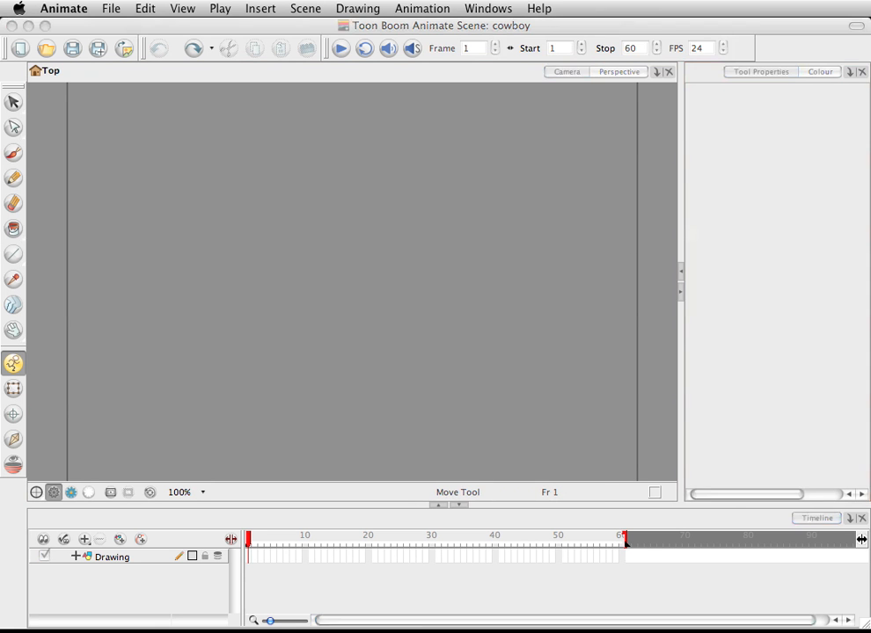
left_click_drag(509, 276, 383, 172)
left_click_drag(616, 159, 509, 146)
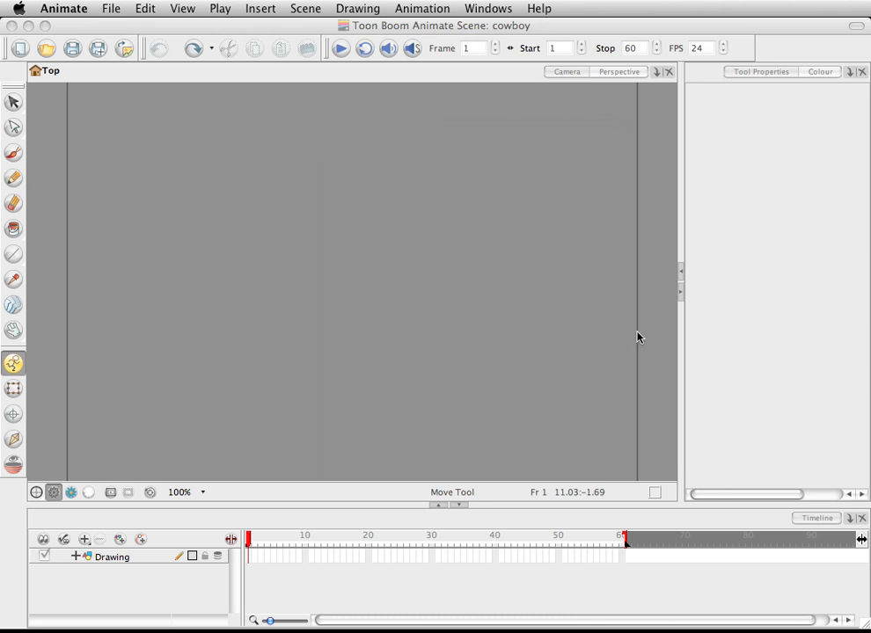
left_click(569, 270)
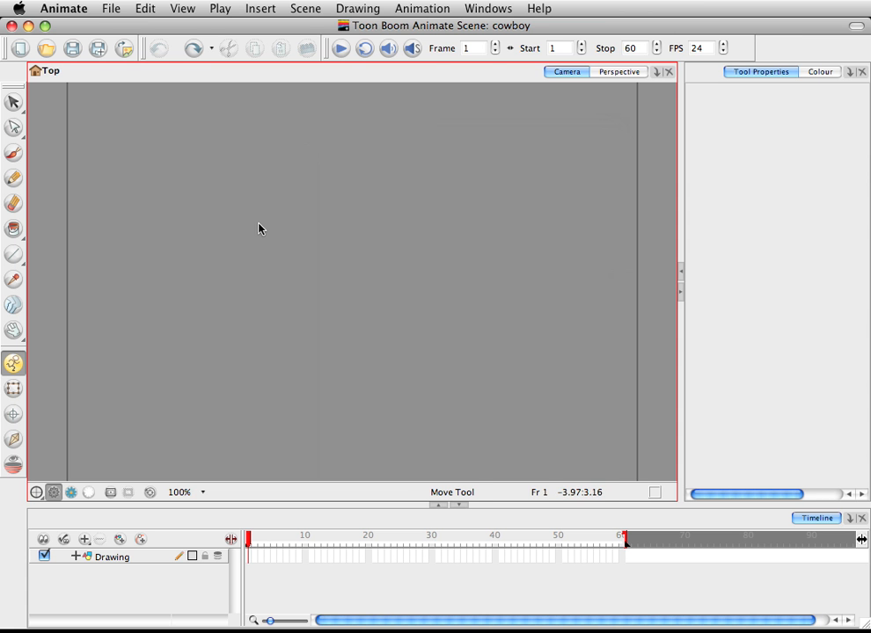
- Activate the Brush tool for freehand drawing on the canvas
left_click(13, 153)
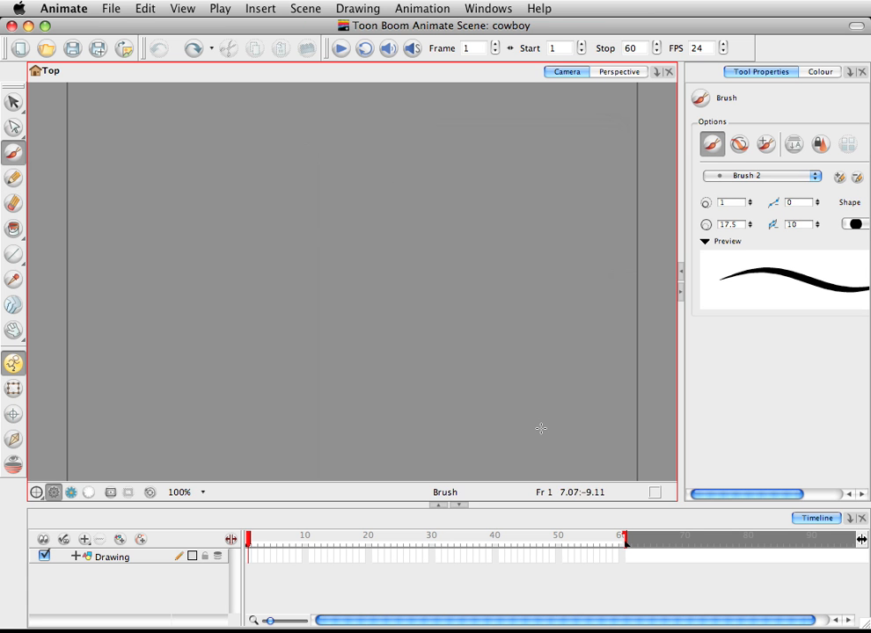
left_click_drag(260, 329, 303, 257)
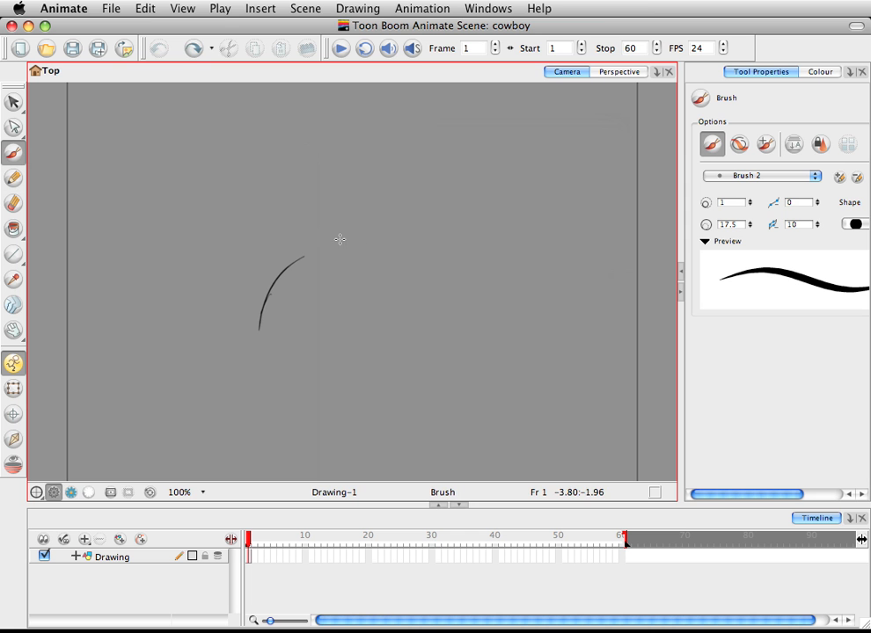
mouse_move(318, 297)
left_mouse_down()
mouse_move(382, 301)
mouse_move(453, 237)
mouse_move(356, 216)
left_mouse_up()
mouse_move(226, 297)
left_mouse_down()
mouse_move(231, 242)
mouse_move(314, 171)
left_mouse_up()
key("super+z")
key("super+z")
key("super+z")
key("super+z")
key("super+z")
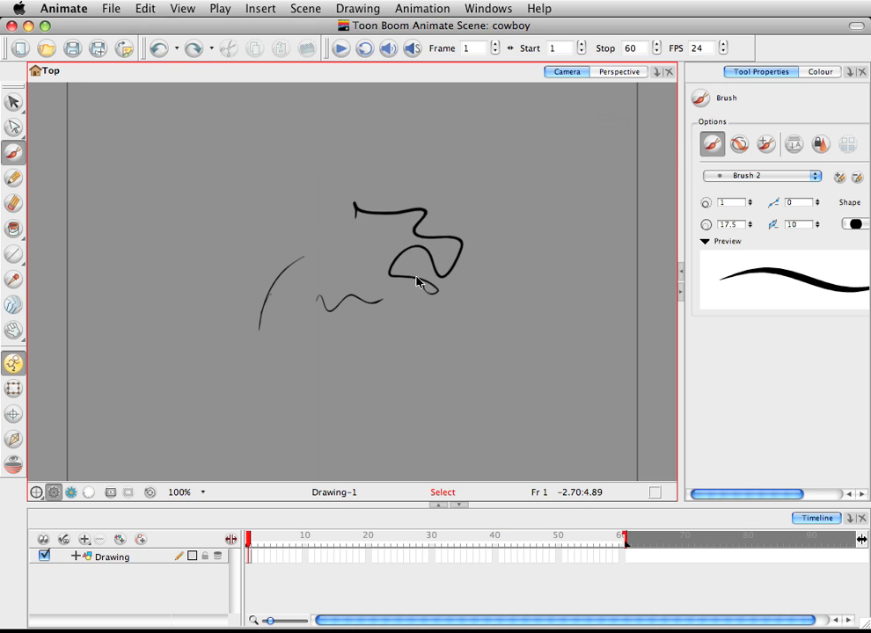
key("super+z")
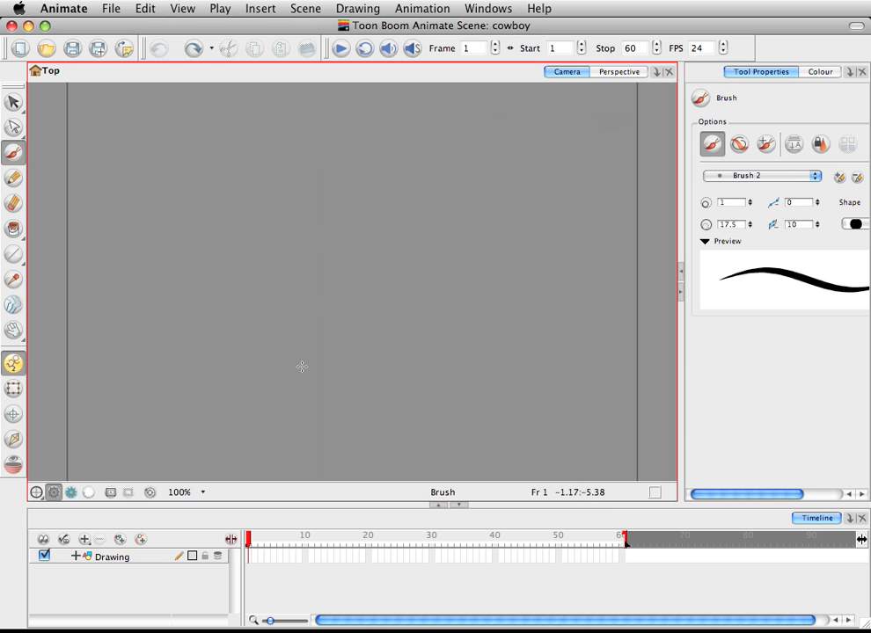
left_click_drag(319, 237, 397, 325)
left_click_drag(421, 221, 397, 193)
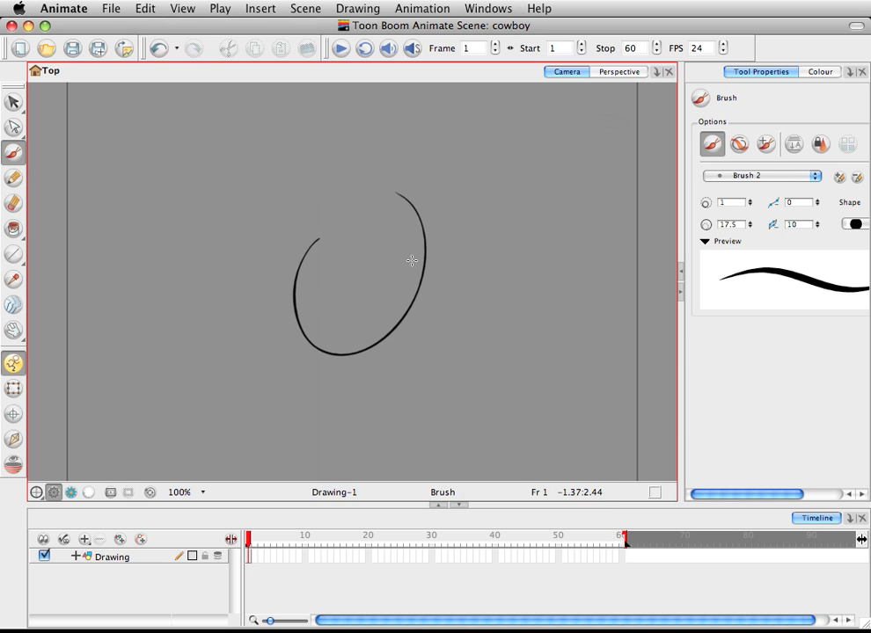
key("super+z")
mouse_move(336, 231)
left_mouse_down()
mouse_move(351, 376)
mouse_move(362, 227)
mouse_move(387, 225)
left_mouse_up()
key("super+z")
key("super+z")
key("super+z")
mouse_move(323, 239)
left_mouse_down()
mouse_move(400, 293)
mouse_move(401, 278)
left_mouse_up()
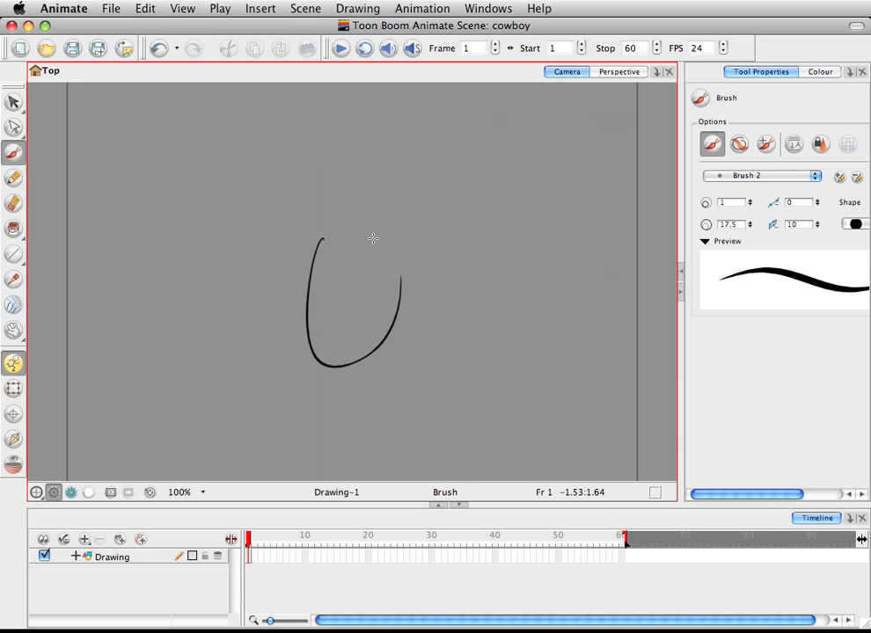
key("super+z")
mouse_move(342, 250)
left_mouse_down()
mouse_move(395, 365)
mouse_move(370, 242)
left_mouse_up()
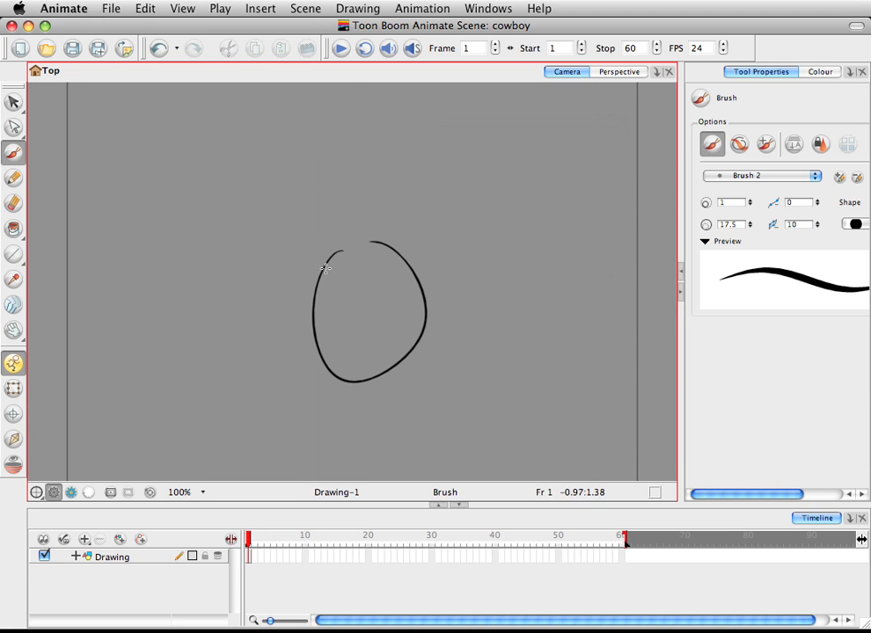
key("super+z")
left_click_drag(340, 334, 292, 299)
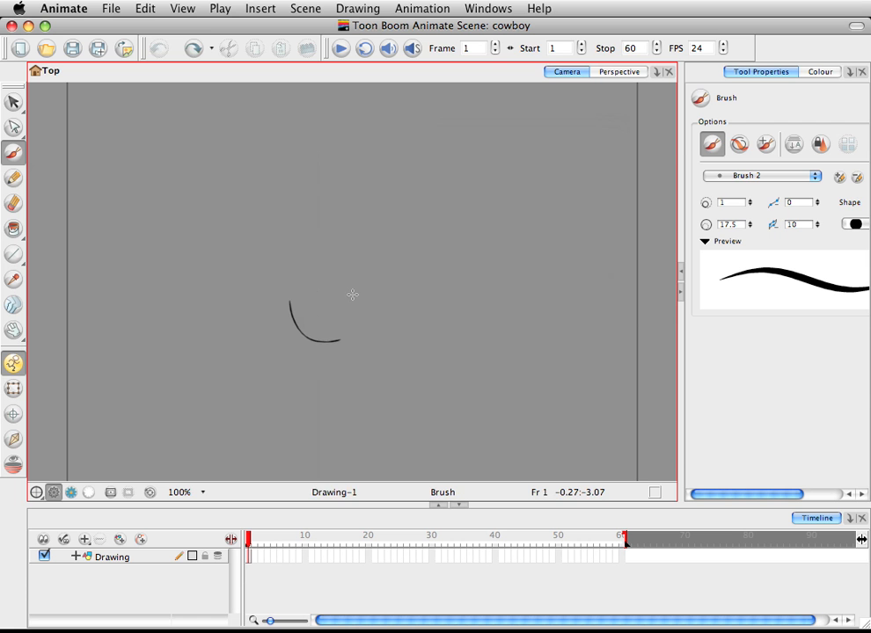
key("super+z")
- Draw a closed egg-shaped outline freehand in the middle of the canvas with the brush
mouse_move(339, 329)
left_mouse_down()
mouse_move(352, 356)
mouse_move(305, 297)
mouse_move(312, 314)
left_mouse_up()
key("super+z")
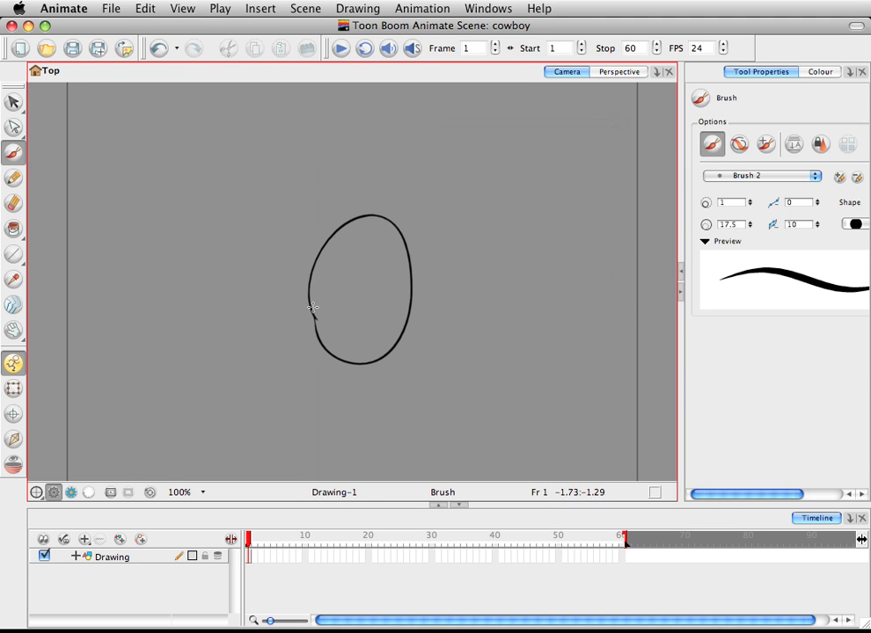
- Draw a sagging curve across the egg's lower part with a small oval beneath it, and erase the curve's overhanging end
left_click_drag(311, 302, 407, 299)
key("ctrl+z")
left_click_drag(309, 301, 415, 303)
left_click_drag(363, 324, 354, 329)
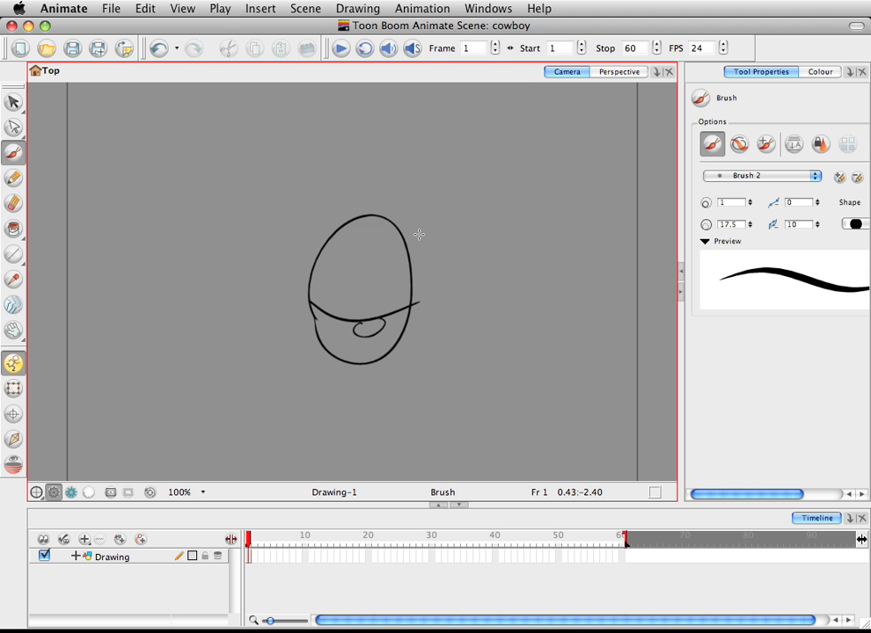
key("e")
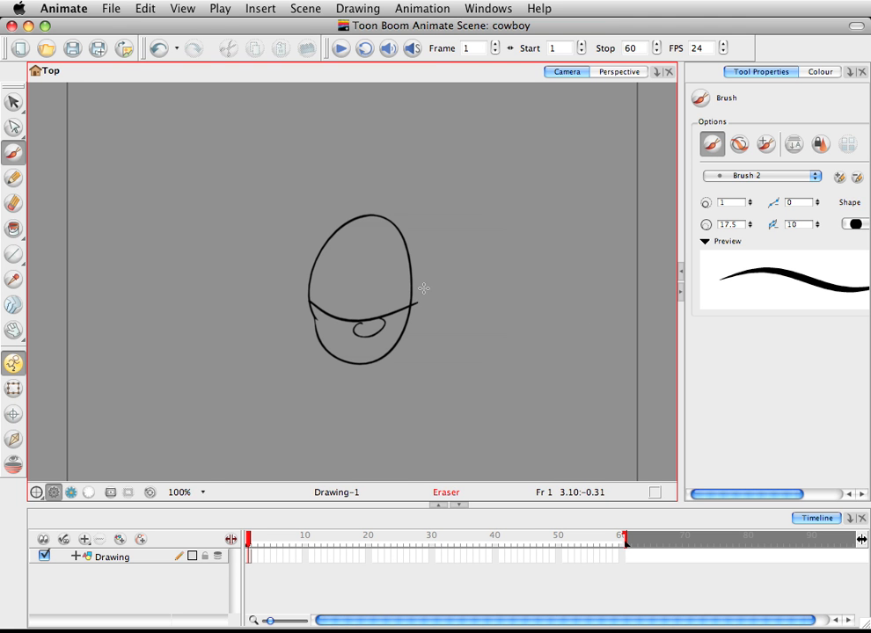
left_click_drag(414, 302, 415, 305)
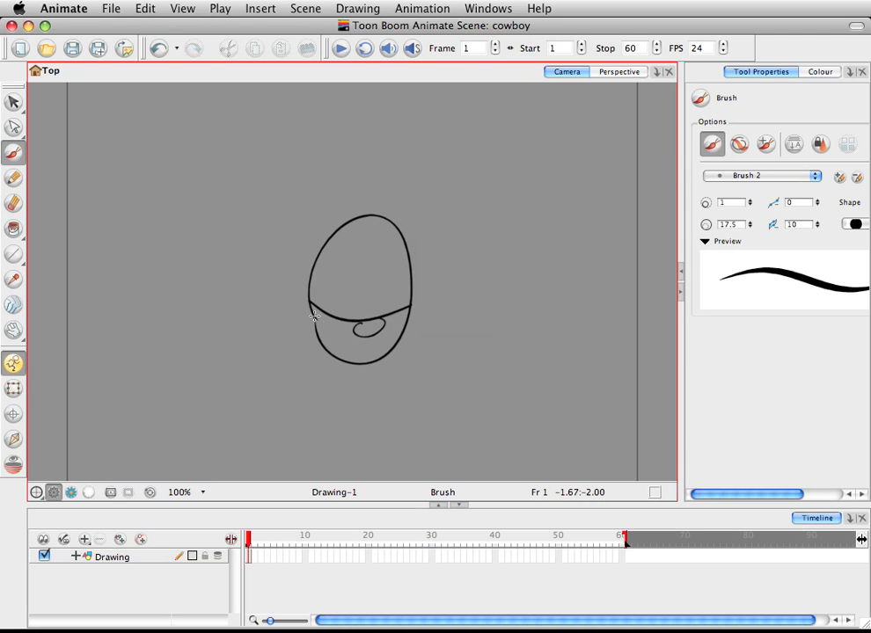
- Draw a second band line just below the curve, running from the outline's edges to the small oval, and trim its overhang
mouse_move(308, 310)
left_mouse_down()
mouse_move(378, 321)
mouse_move(419, 305)
left_mouse_up()
key("super+z")
left_click_drag(310, 312, 412, 307)
left_click_drag(436, 287, 417, 314)
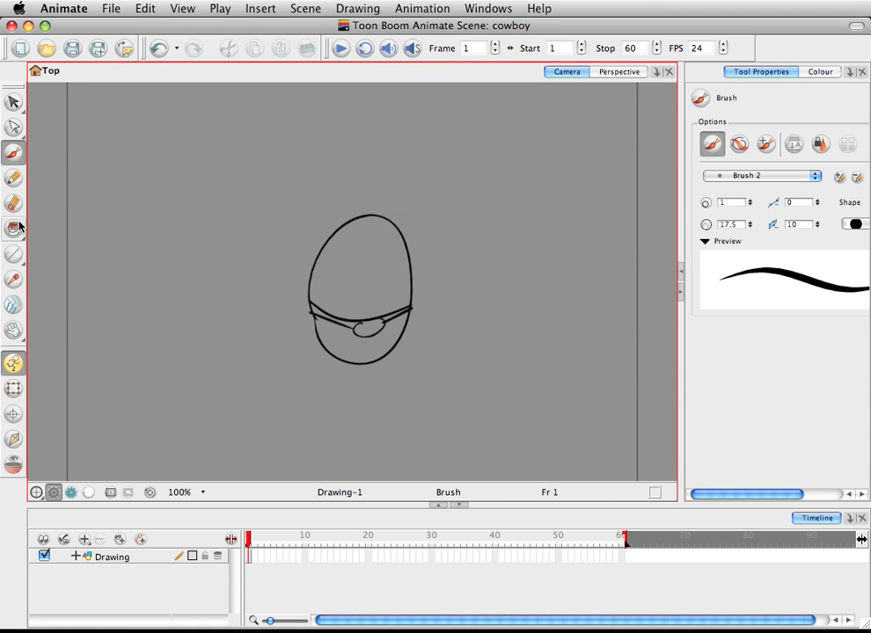
- Activate the Paint tool and widen the colour view to show the palette list above the colours
left_click_drag(15, 230, 35, 228)
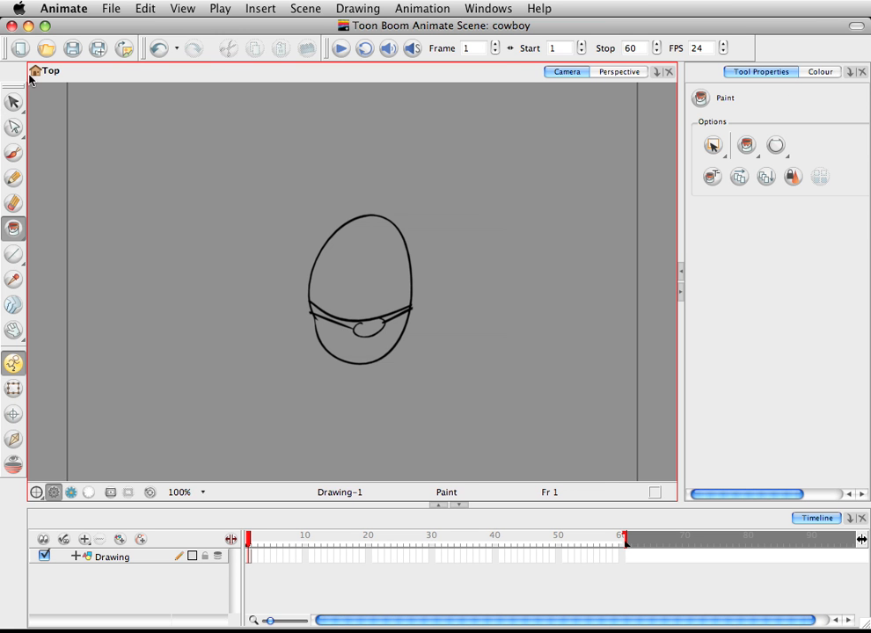
left_click(814, 75)
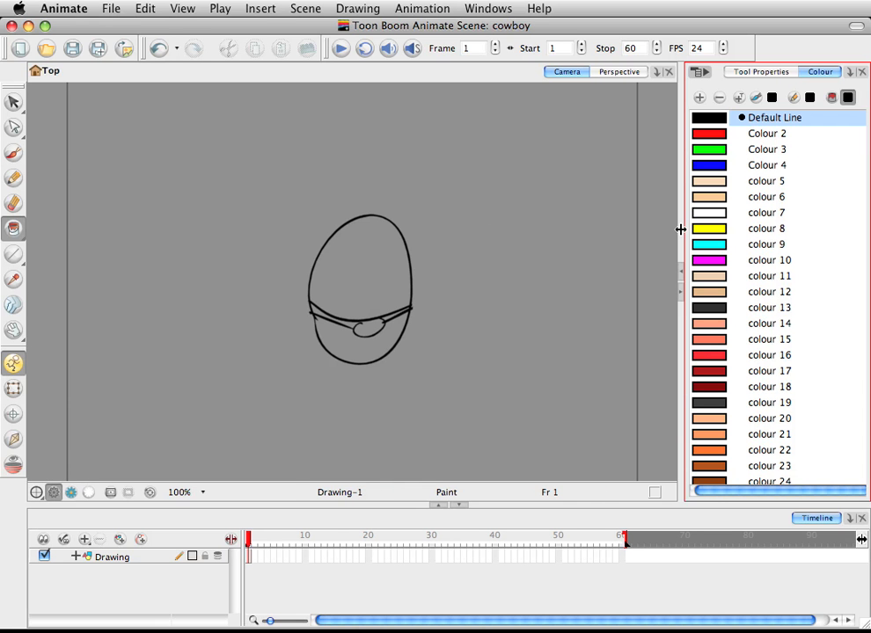
left_click_drag(679, 229, 661, 230)
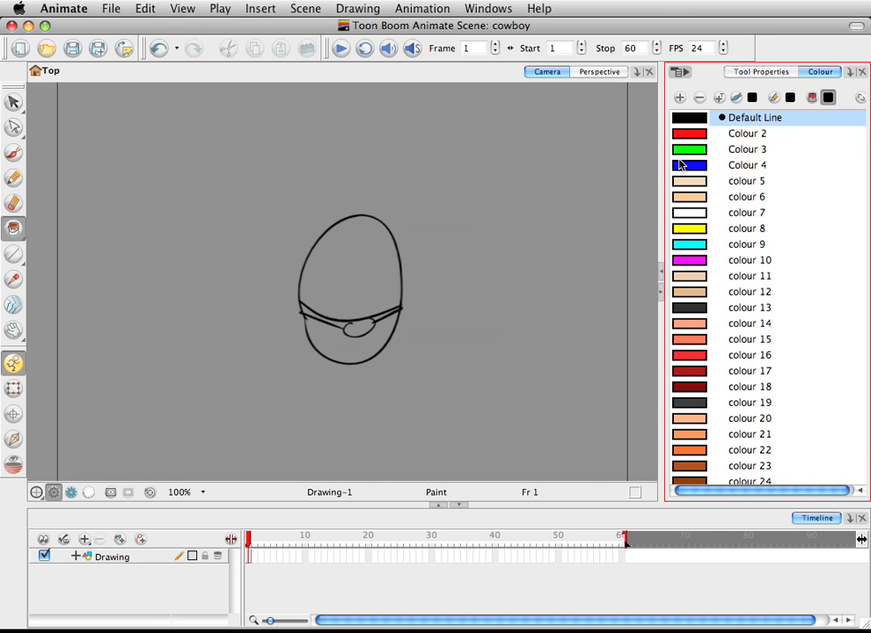
left_click_drag(661, 180, 624, 187)
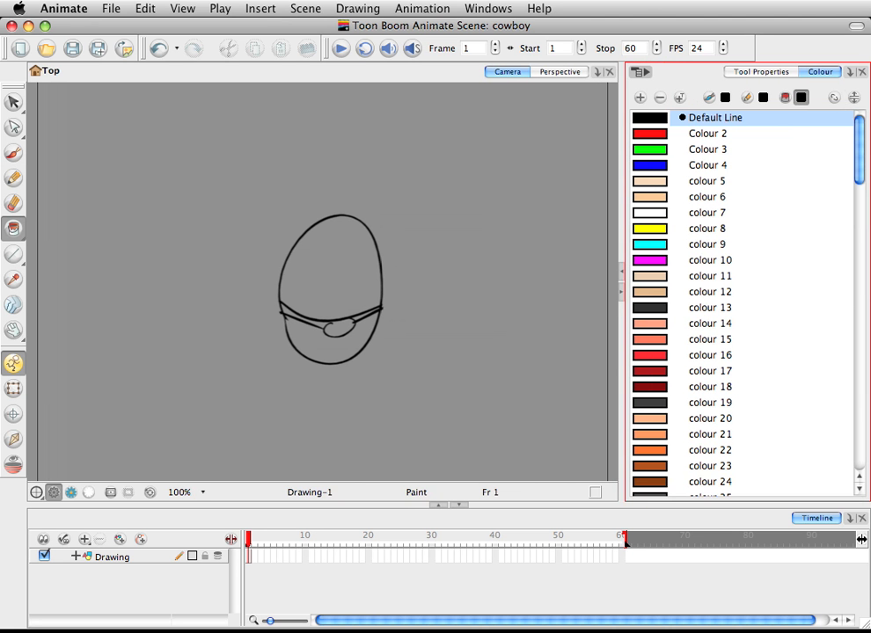
left_click(853, 100)
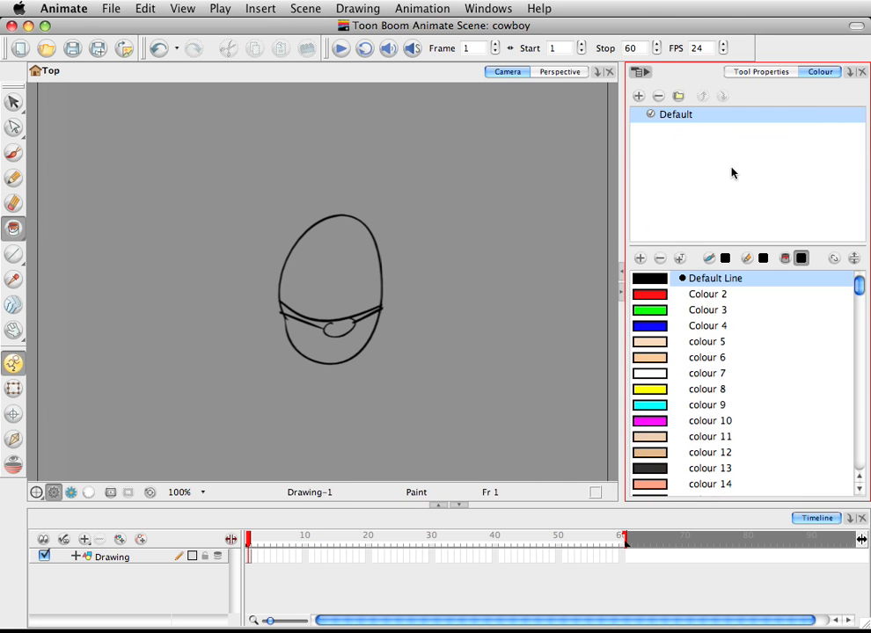
- Create a new colour palette named cowboy
left_click(674, 99)
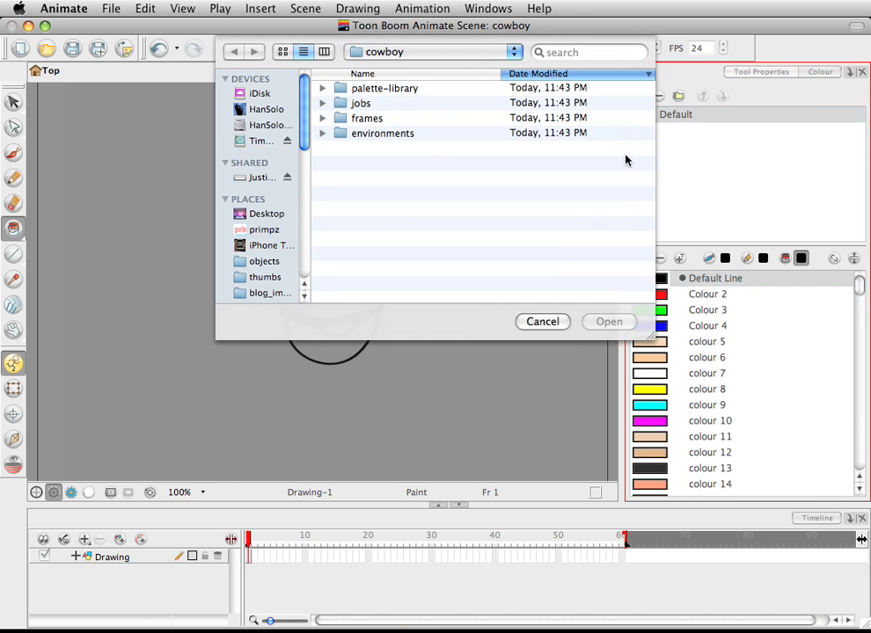
left_click(542, 322)
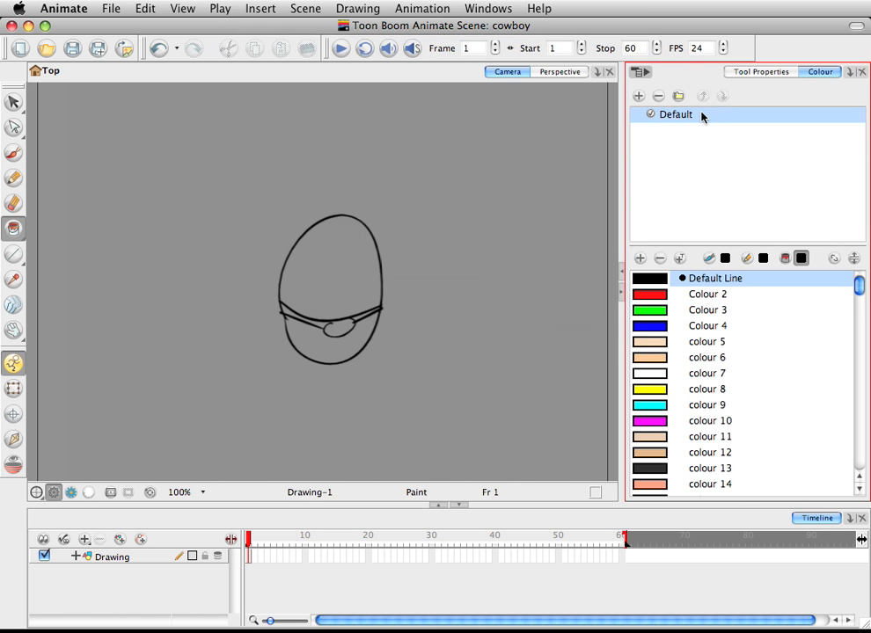
left_click(639, 95)
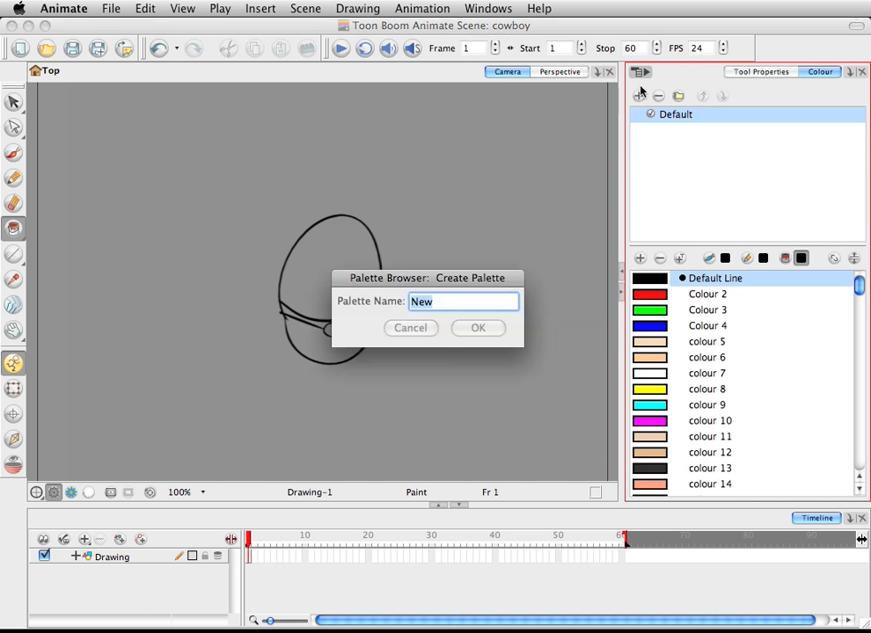
type("c")
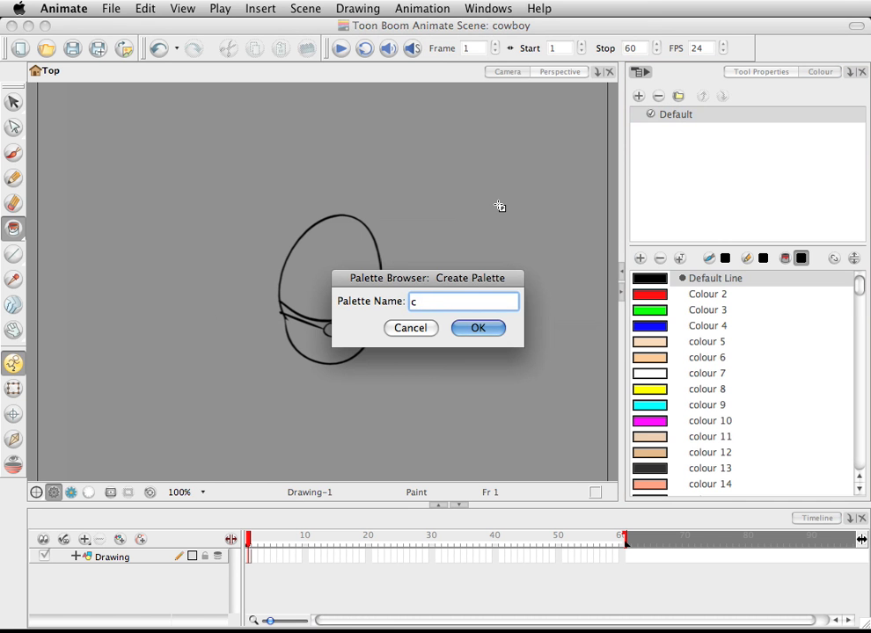
type("owboy")
key("Return")
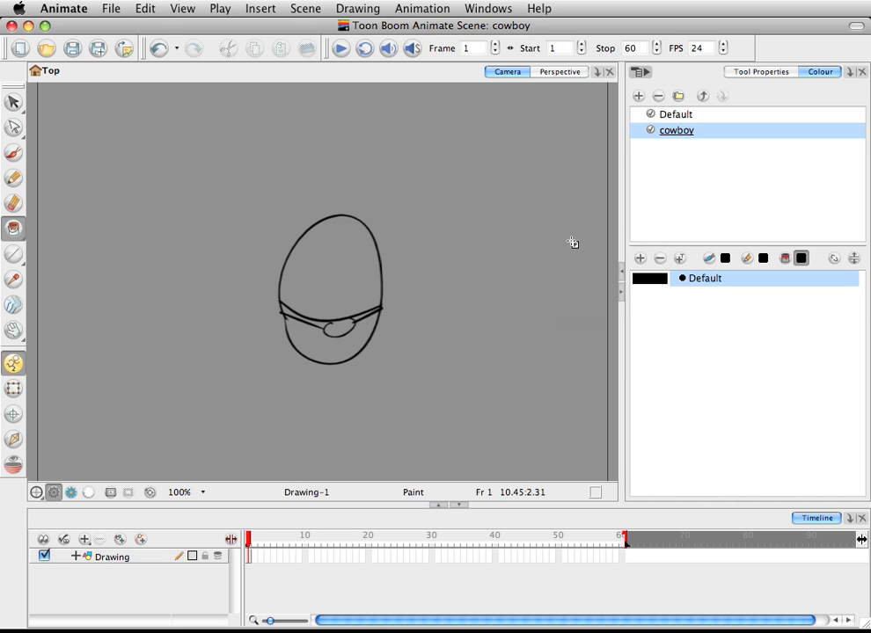
- Add a new colour to the cowboy palette, mix a brown (R 172, G 123, B 66), and store it as a picker swatch
left_click(640, 258)
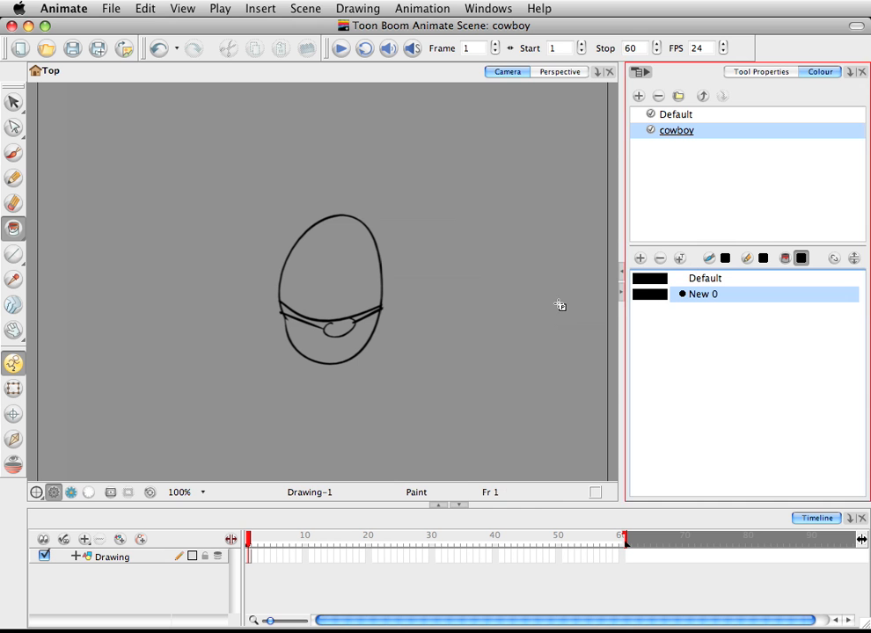
double_click(642, 296)
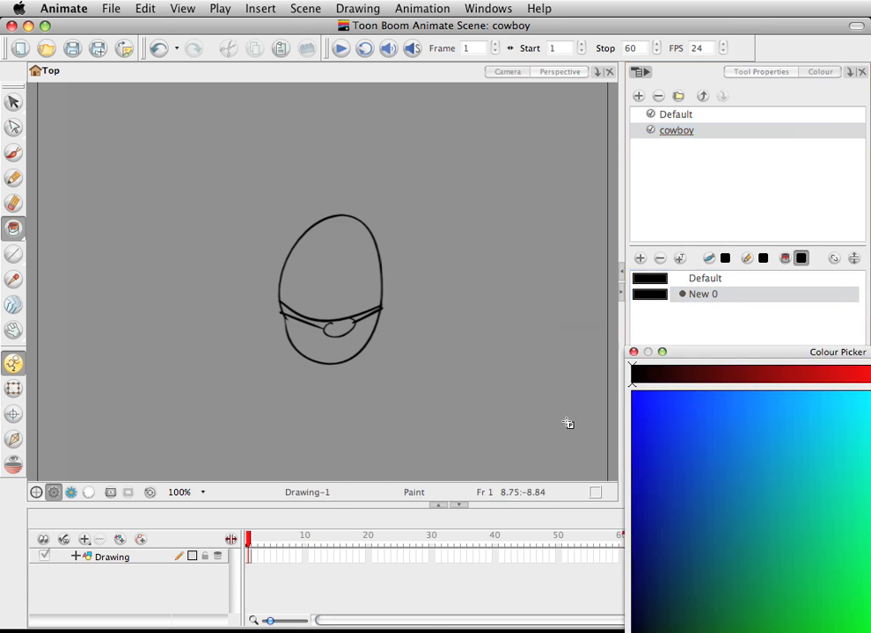
left_click_drag(684, 352, 518, 242)
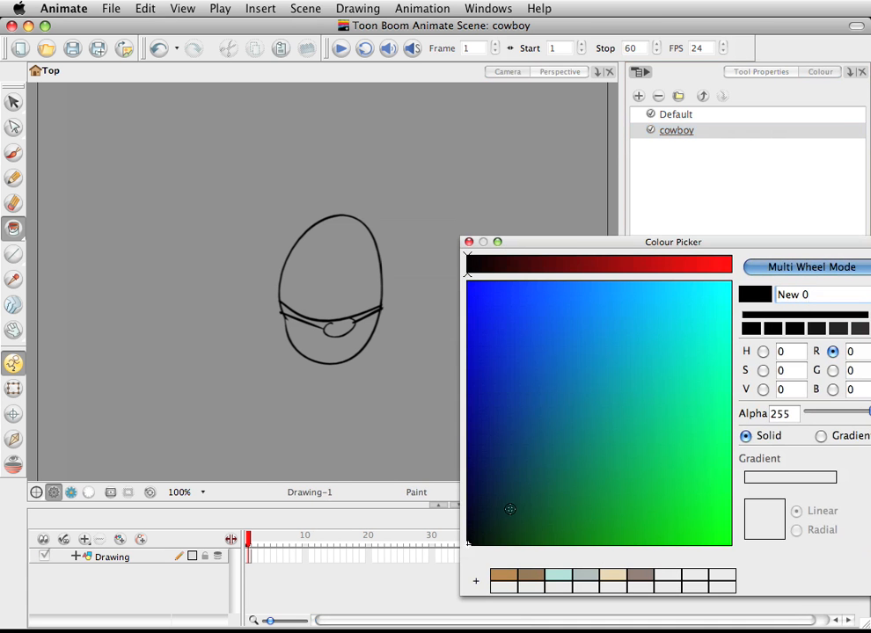
left_click_drag(587, 241, 471, 117)
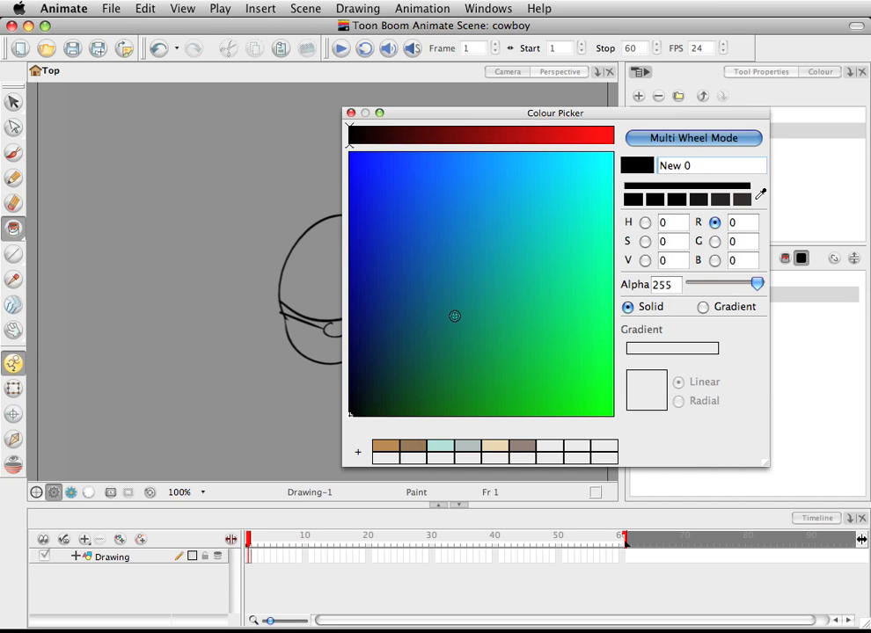
left_click(403, 237)
mouse_move(402, 237)
left_mouse_down()
mouse_move(569, 218)
mouse_move(587, 239)
left_mouse_up()
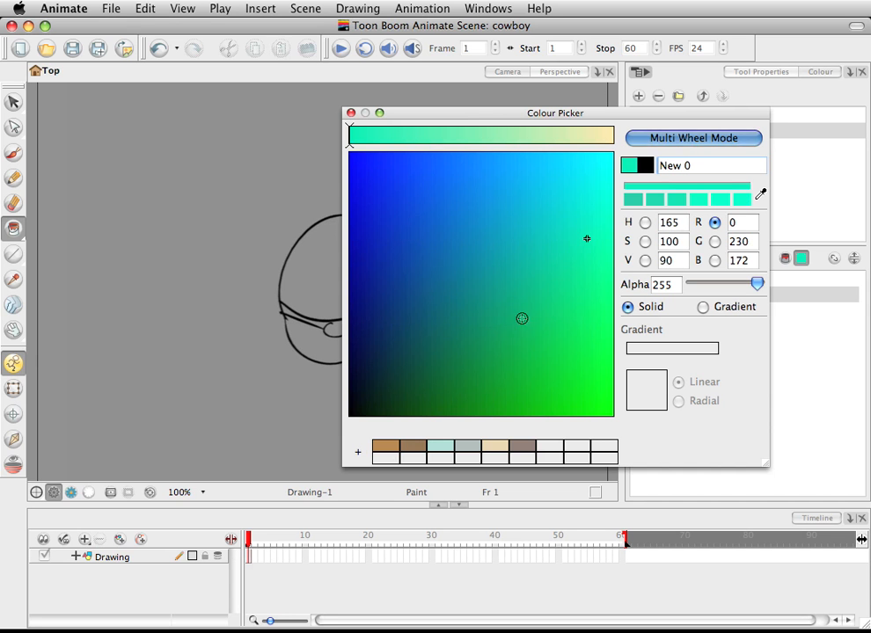
left_click(567, 135)
left_click(445, 287)
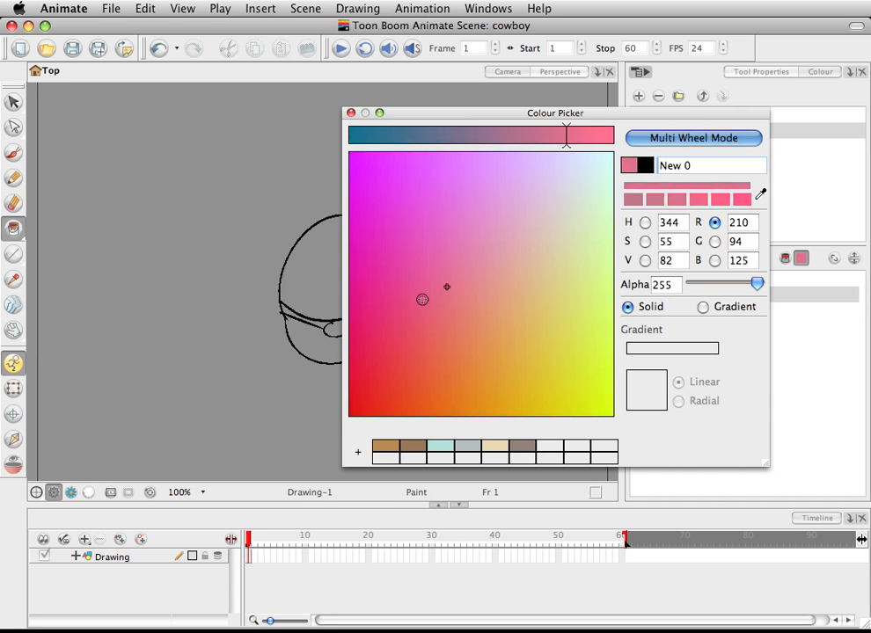
left_click(490, 364)
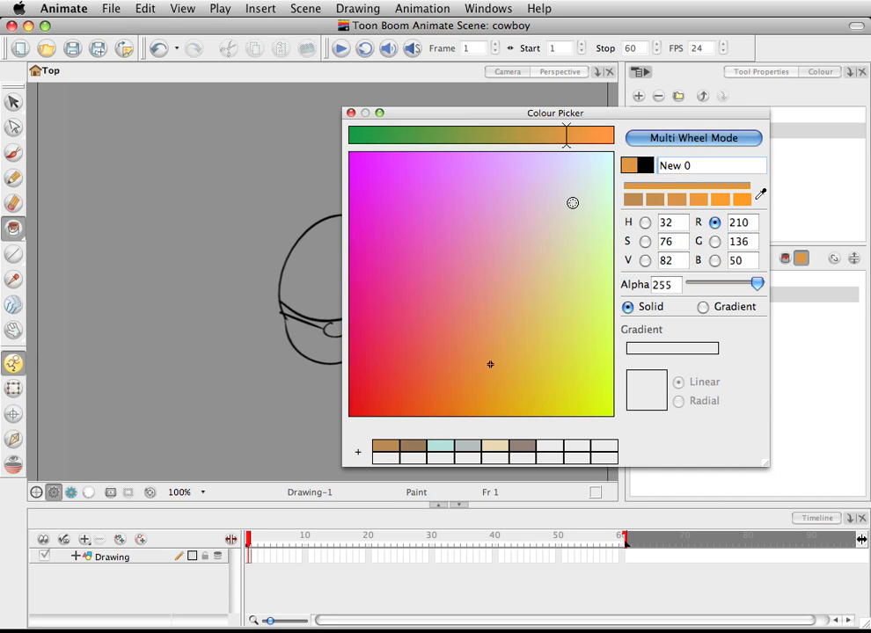
left_click(633, 200)
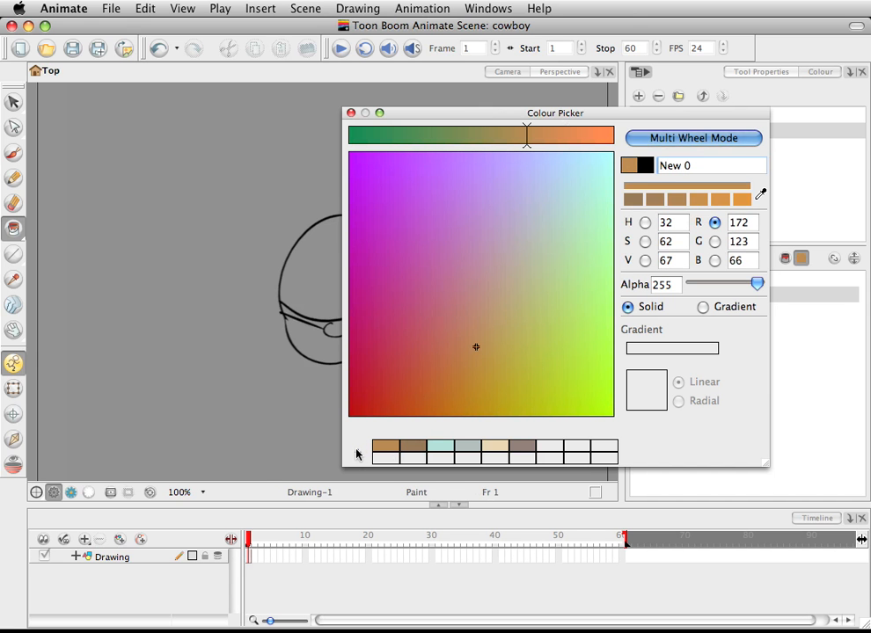
left_click(359, 452)
- Change the new colour to a bright green (R 113, G 177, B 21) and store it as a picker swatch
left_click(384, 134)
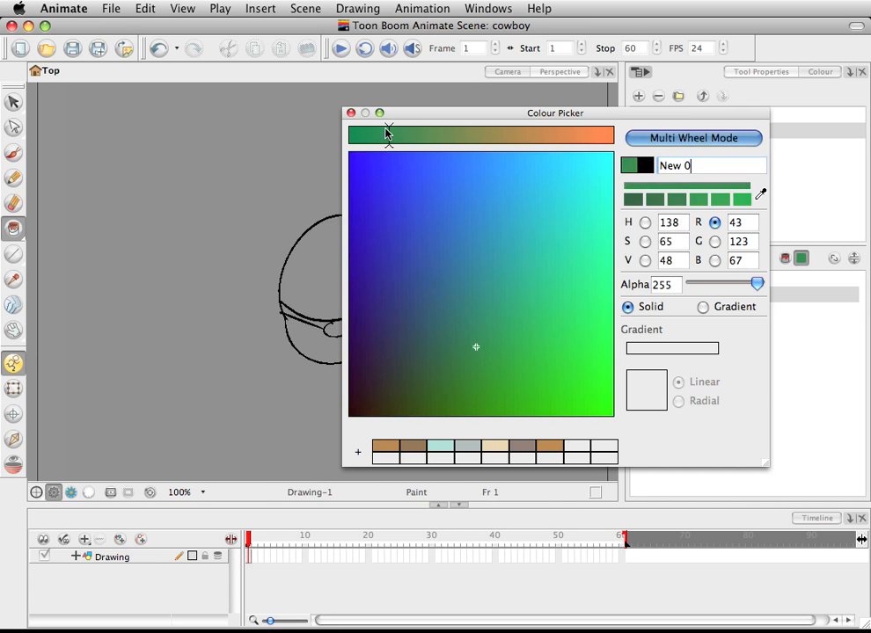
left_click_drag(420, 137, 448, 138)
left_click(500, 370)
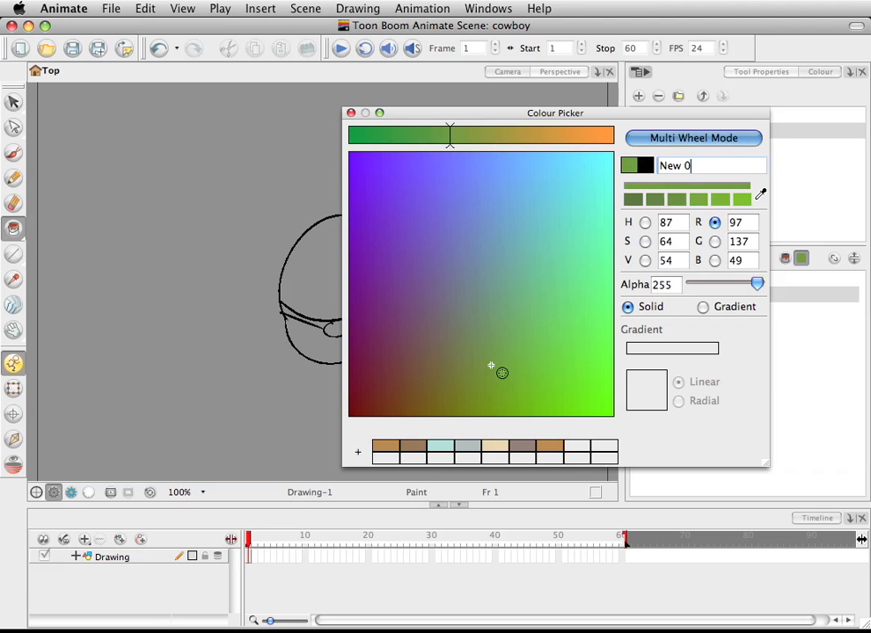
mouse_move(500, 370)
left_mouse_down()
mouse_move(539, 371)
mouse_move(485, 379)
mouse_move(493, 378)
left_mouse_up()
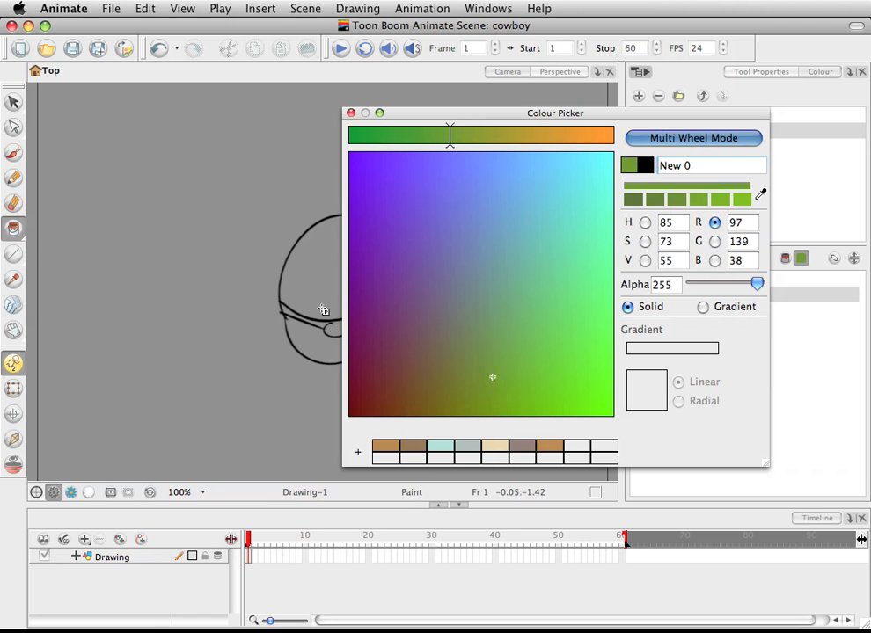
left_click(741, 201)
left_click(358, 452)
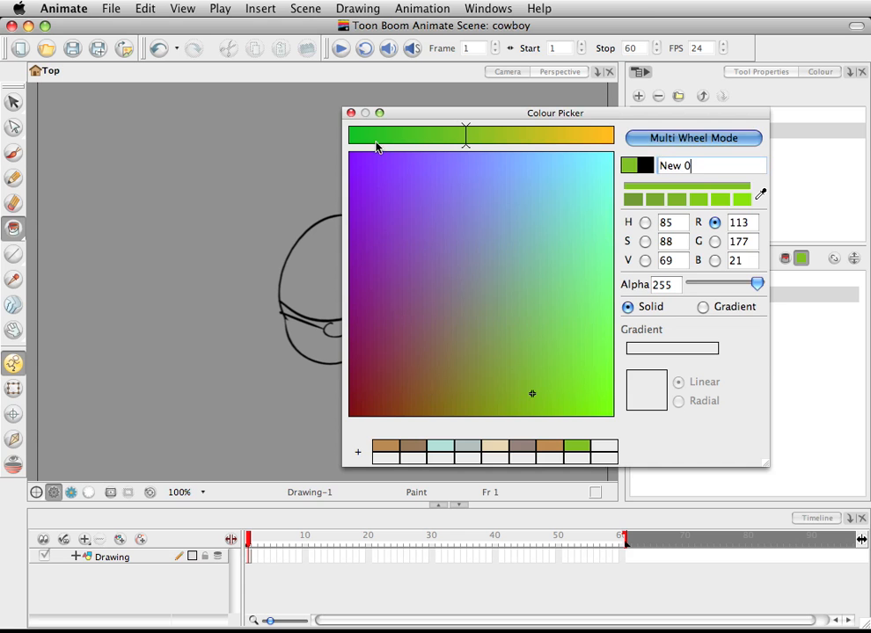
left_click(351, 112)
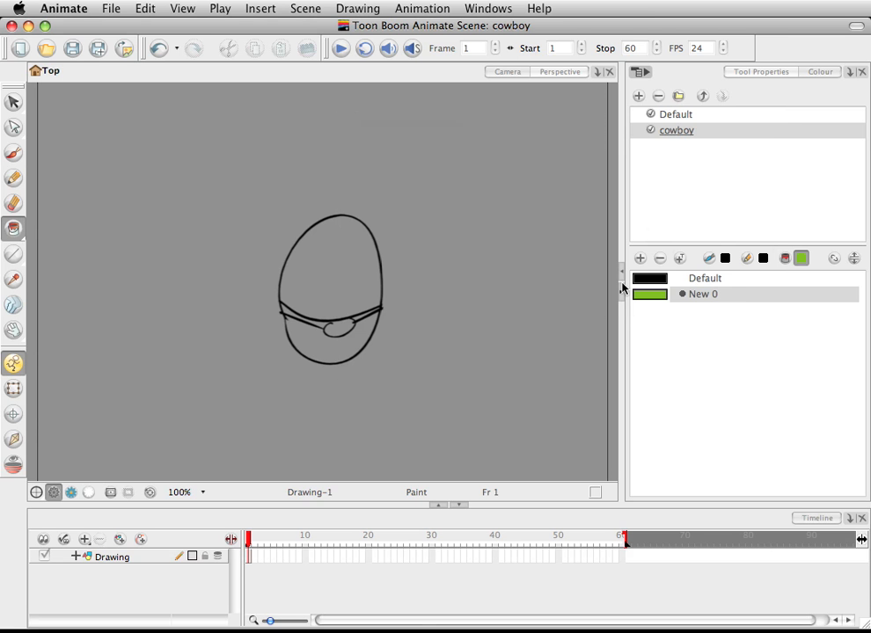
- Add a second colour to the palette, set it to a darker green (R 97, G 139, B 37), and store that swatch too
left_click(641, 260)
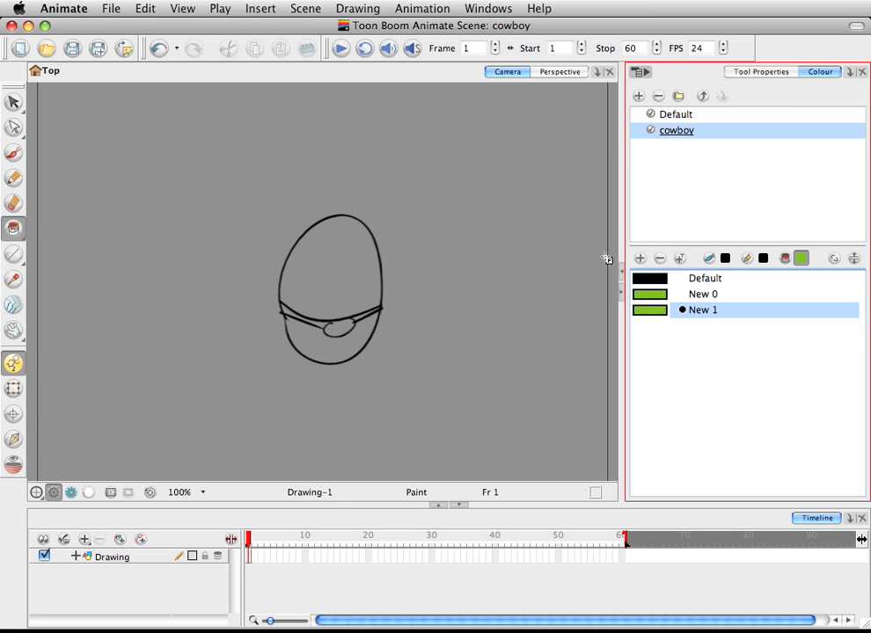
double_click(653, 311)
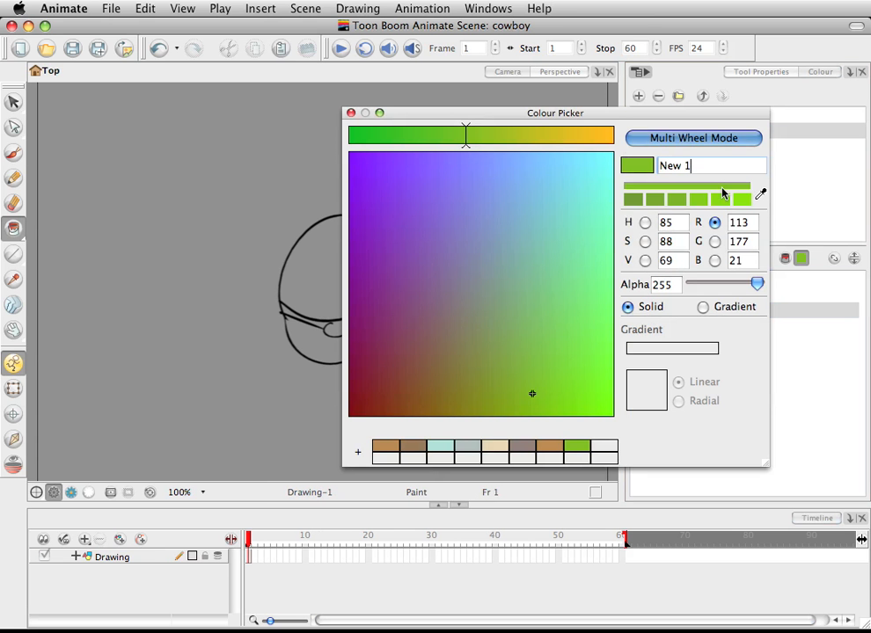
left_click(633, 201)
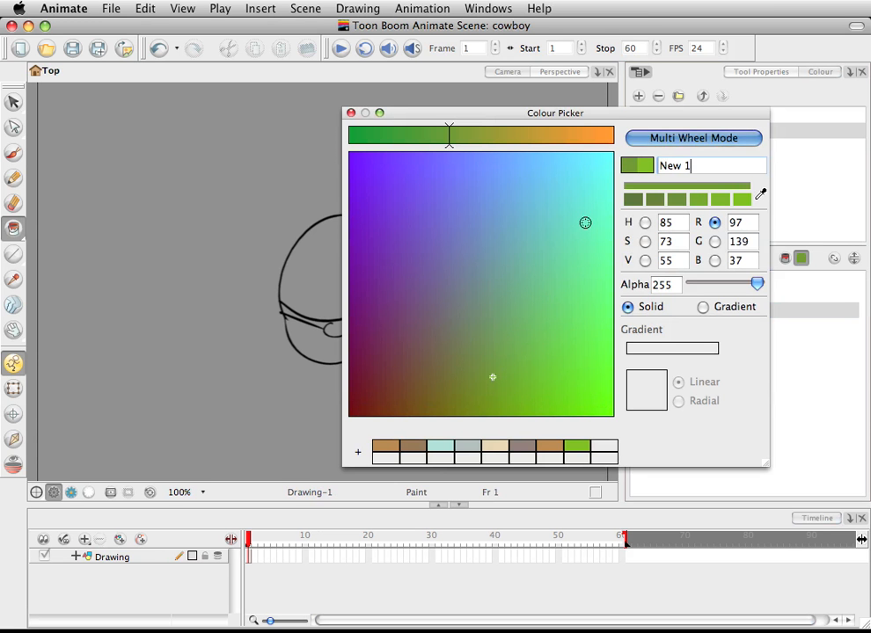
left_click(357, 452)
left_click(351, 113)
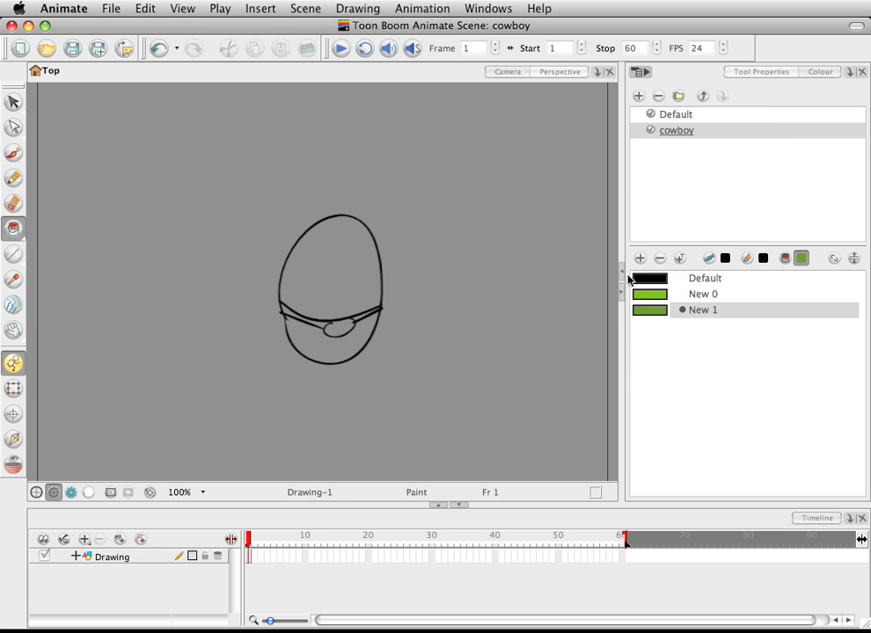
- Examine the darker green's values and the stored swatches in the colour picker
left_click(645, 313)
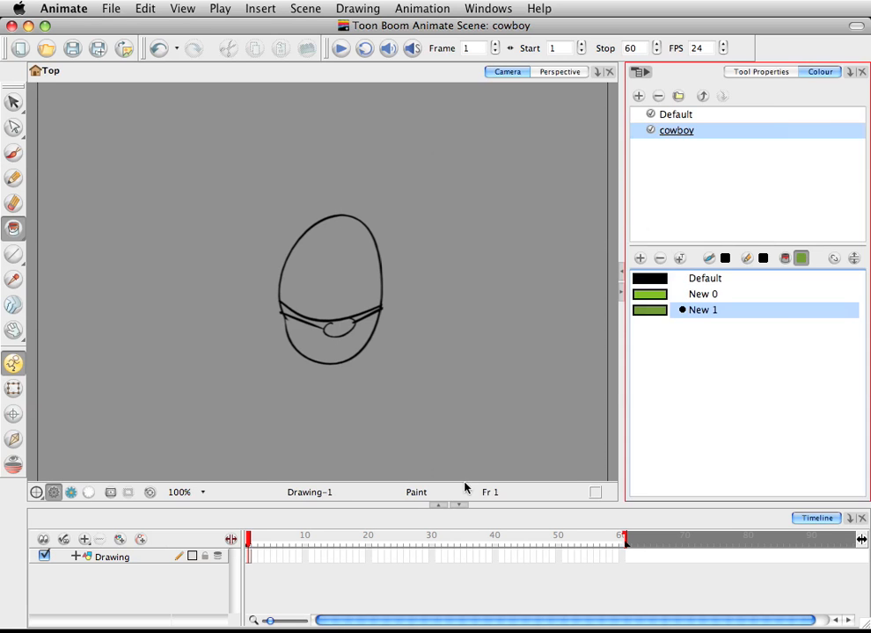
double_click(645, 313)
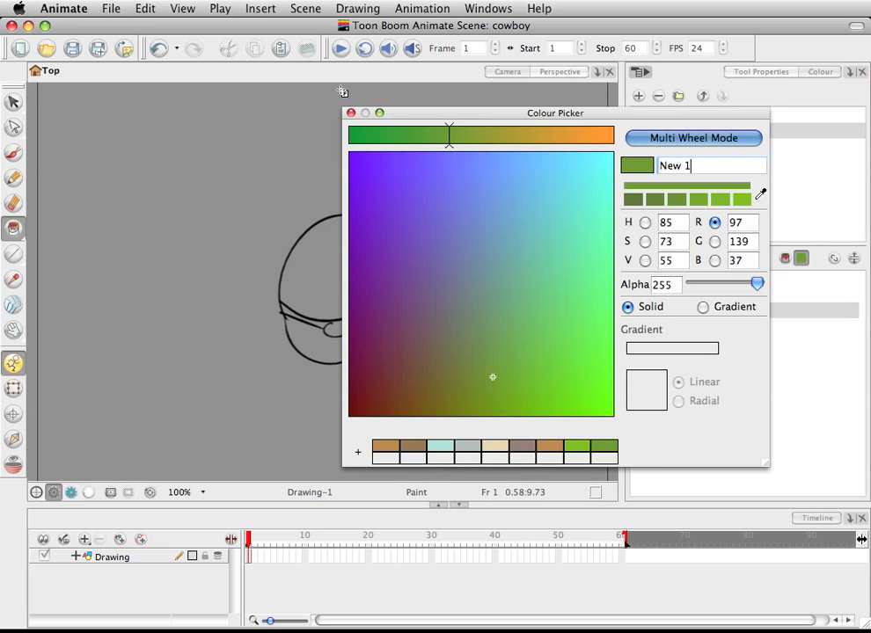
left_click(351, 113)
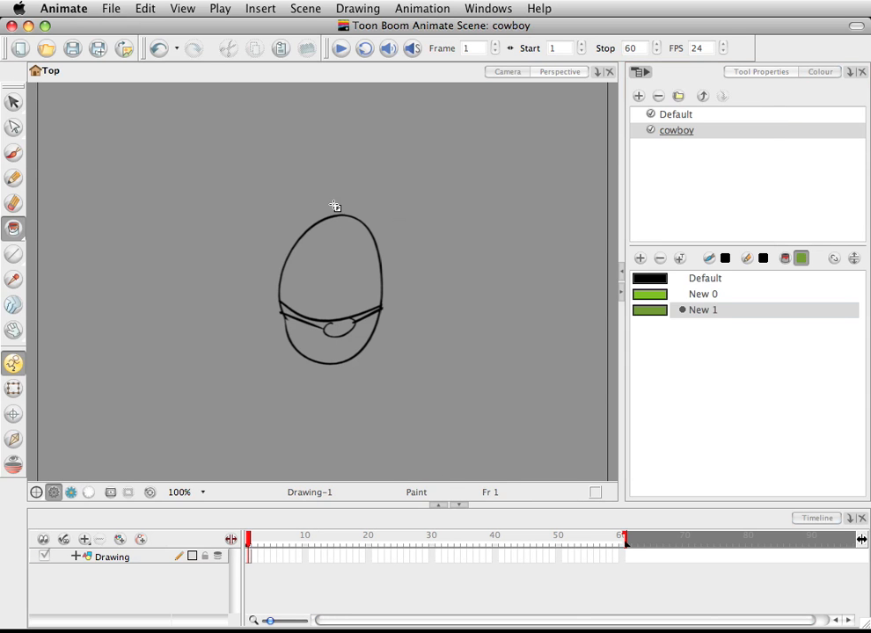
- Add a third colour set to the stored greyish-brown swatch (R 132, G 103, B 71) and switch the picker to multi wheel mode
left_click(640, 258)
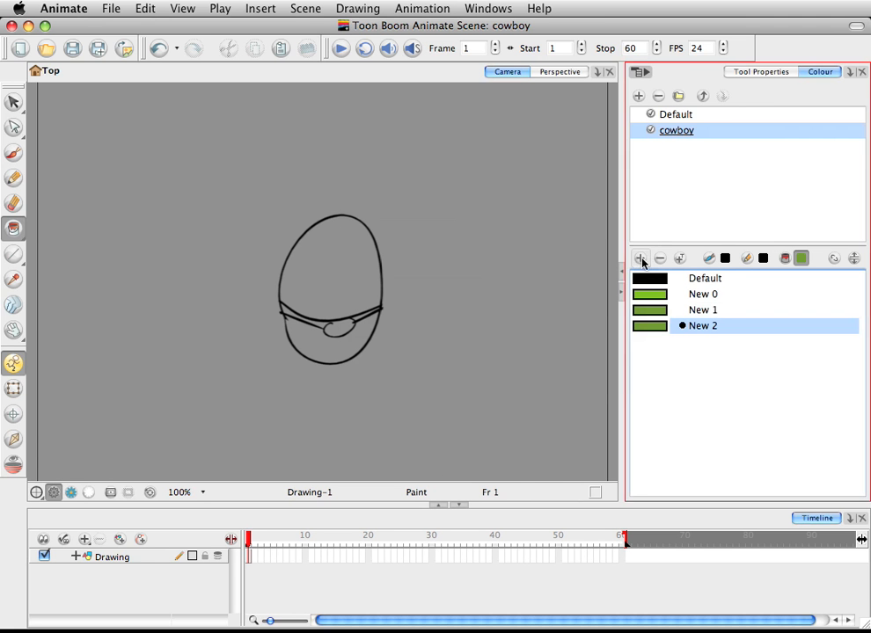
double_click(650, 327)
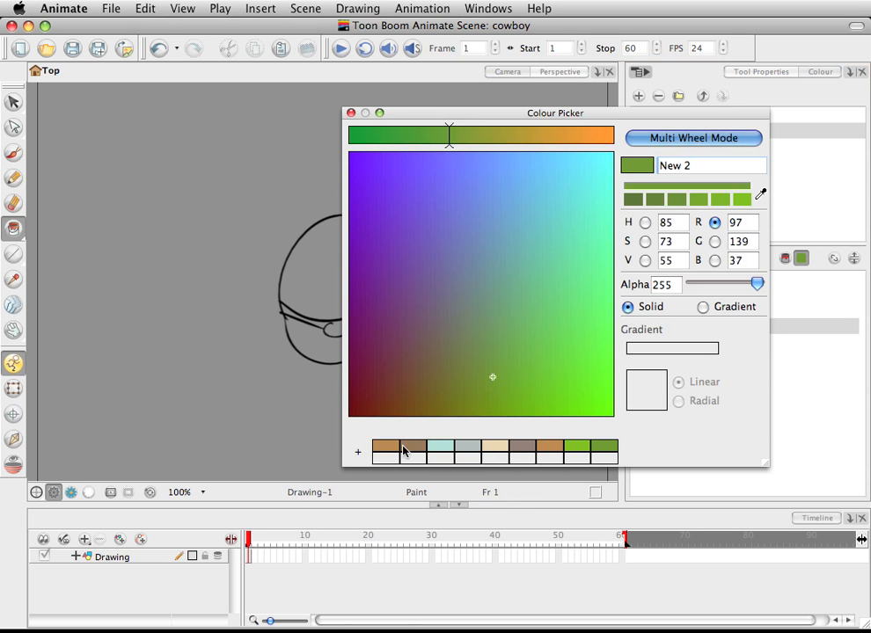
left_click(407, 451)
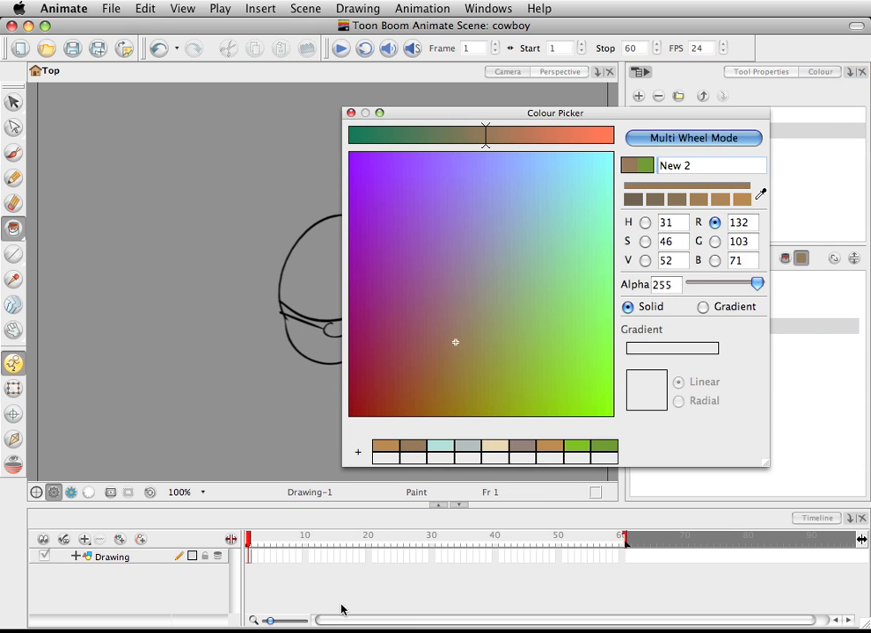
key("Return")
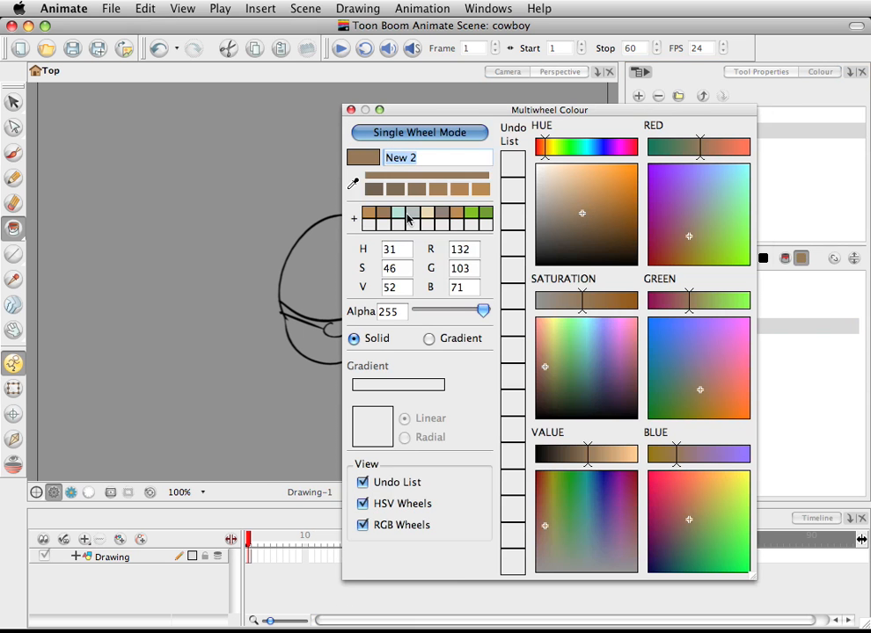
left_click(351, 110)
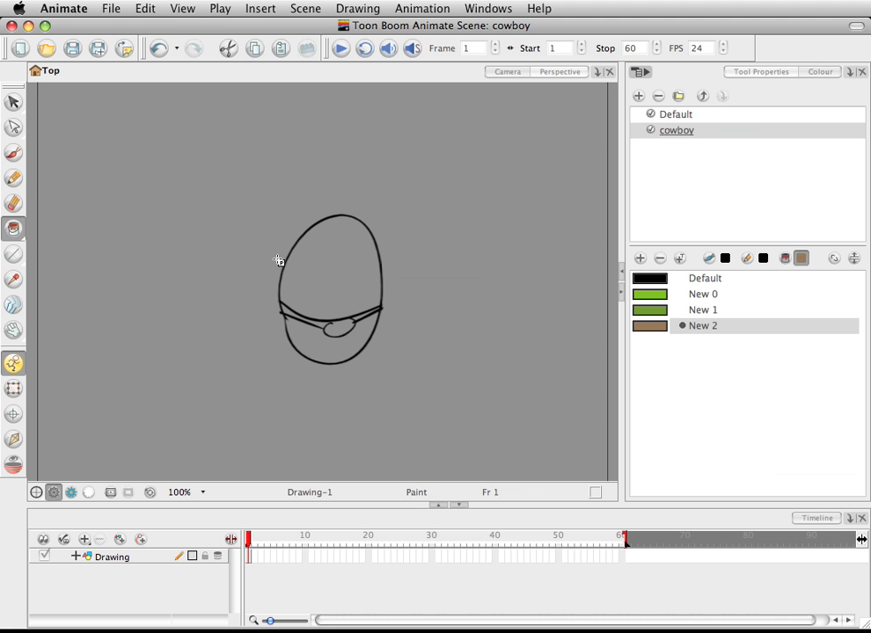
- Fill the egg's lower part beneath the band with the greyish-brown colour
left_click(311, 338)
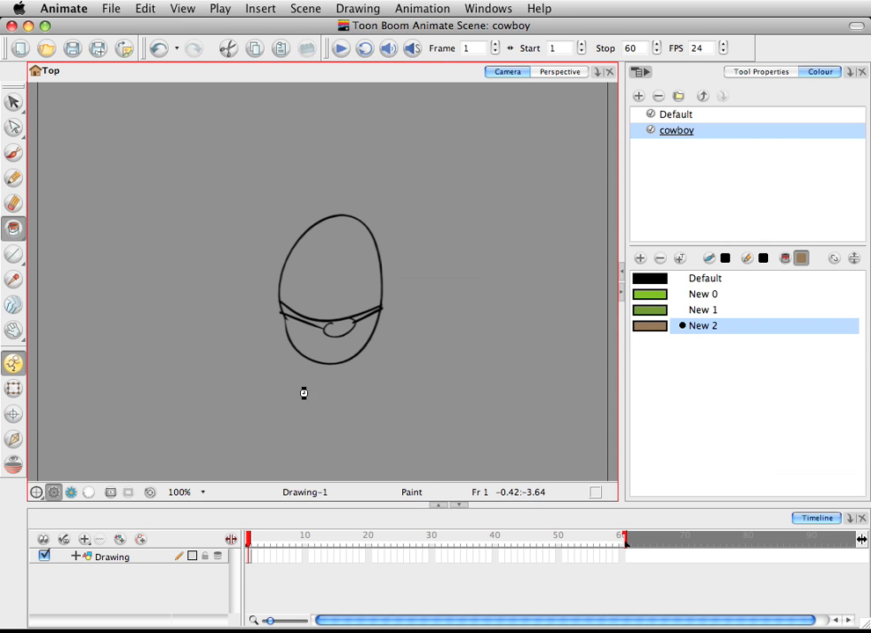
left_click(321, 350)
left_click(652, 325)
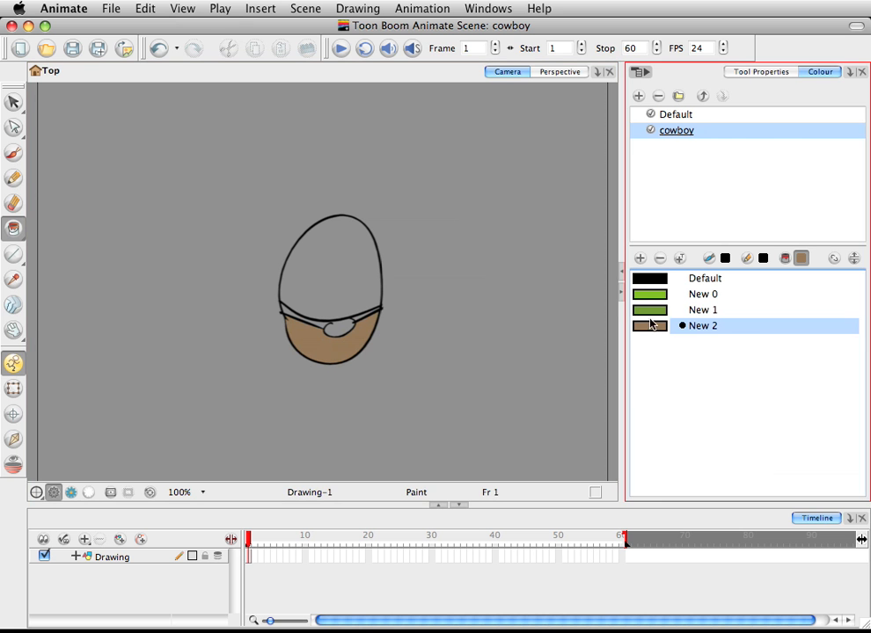
- Add a fourth colour to the palette and set it to a very dark brown (R 37, G 28, B 18)
left_click(639, 258)
left_click(528, 151)
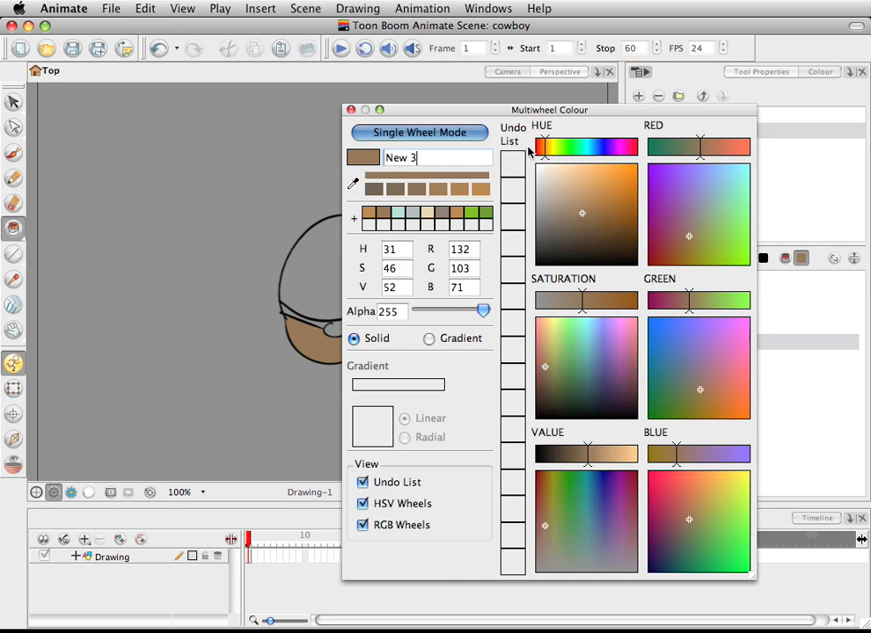
left_click_drag(583, 224, 601, 235)
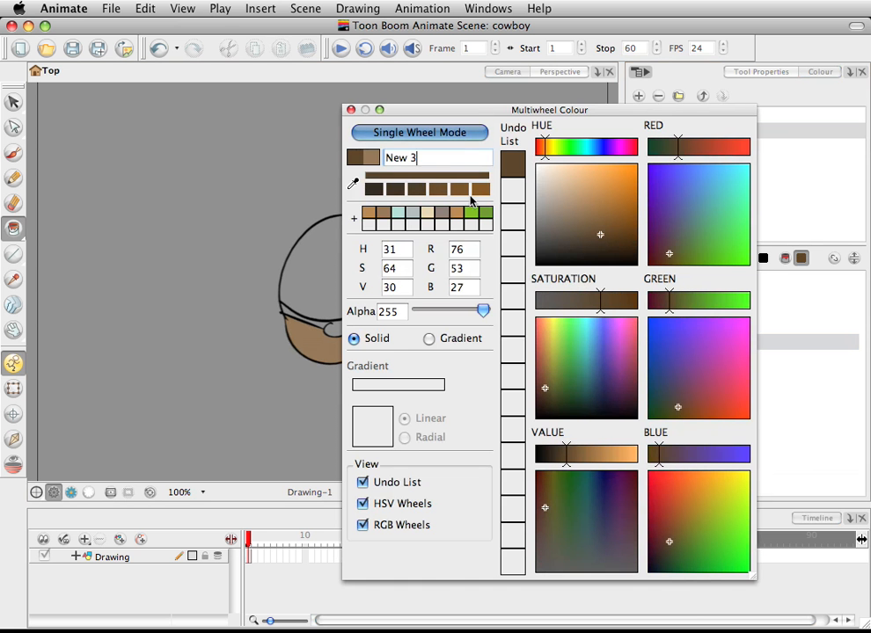
left_click(421, 188)
left_click(421, 189)
left_click(421, 188)
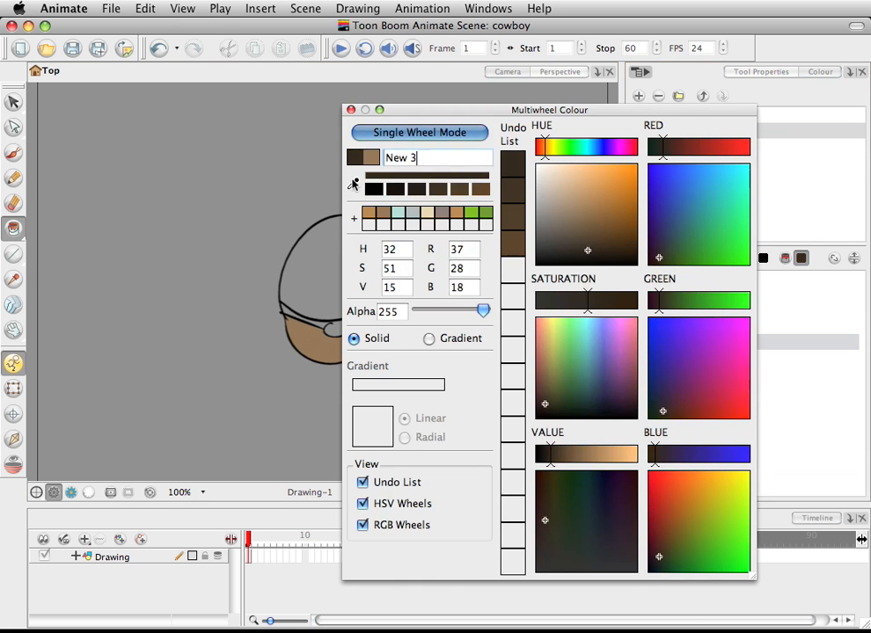
left_click(350, 110)
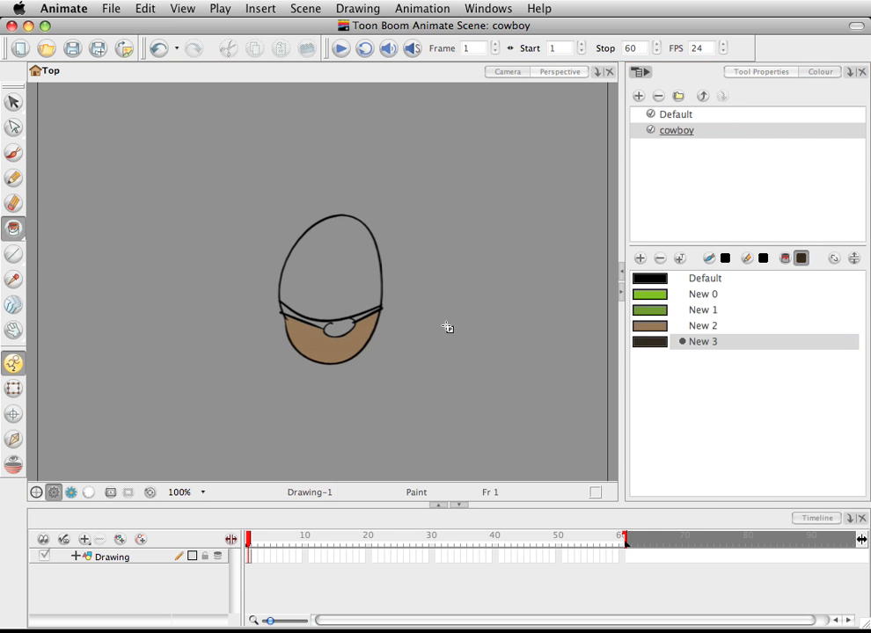
- Fill the band sections on both sides of the small oval with the very dark brown
left_click(306, 336)
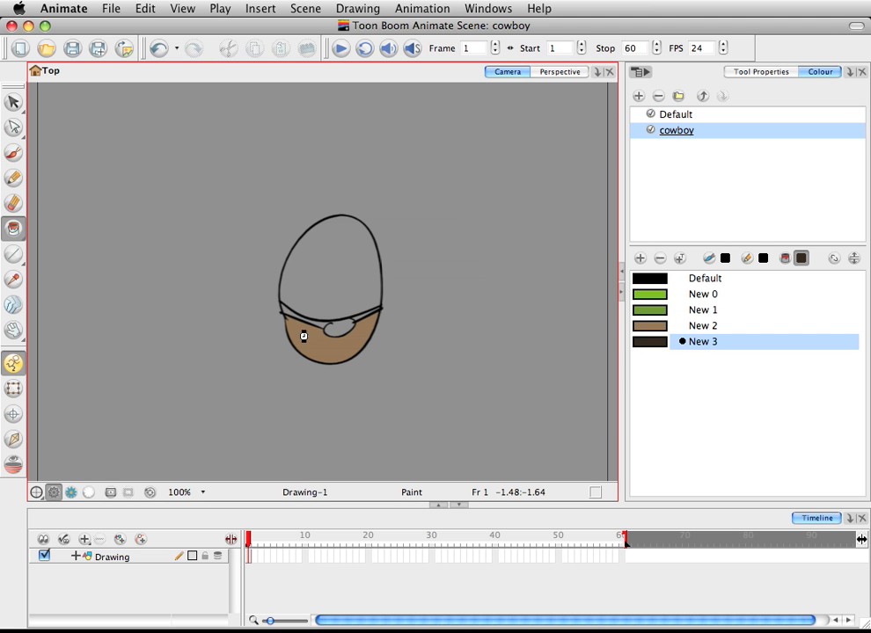
left_click(323, 324)
left_click(347, 314)
left_click(359, 319)
key("super+z")
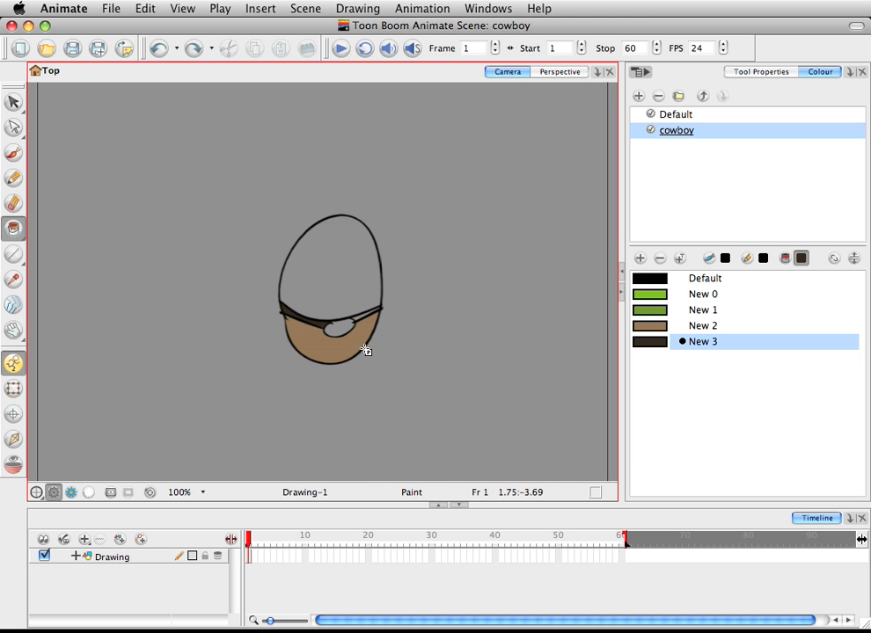
key("super+shift+z")
- Add a fifth colour to the palette, set it to yellow (R 206, G 188, B 31) and fill the small oval with it
left_click(641, 259)
left_click(636, 362)
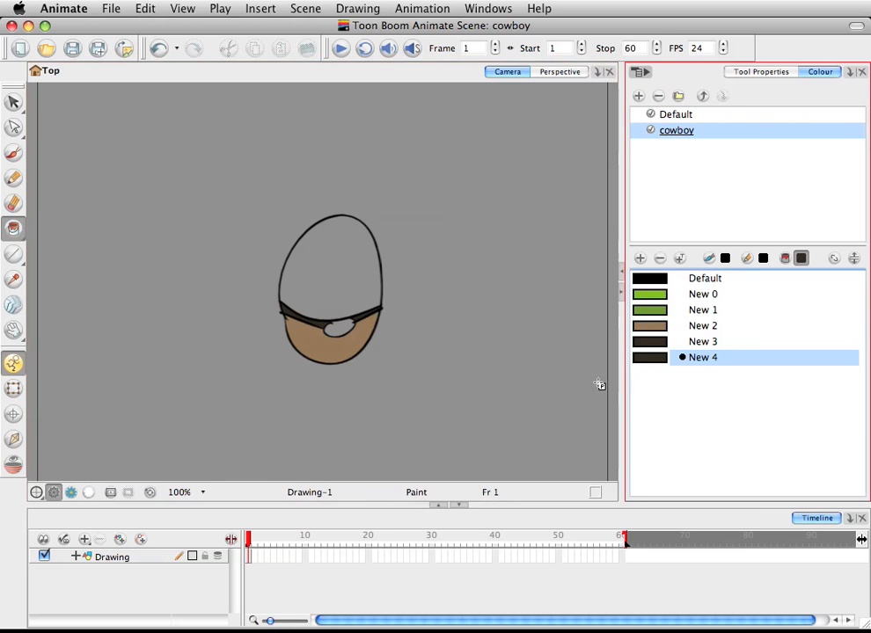
double_click(652, 364)
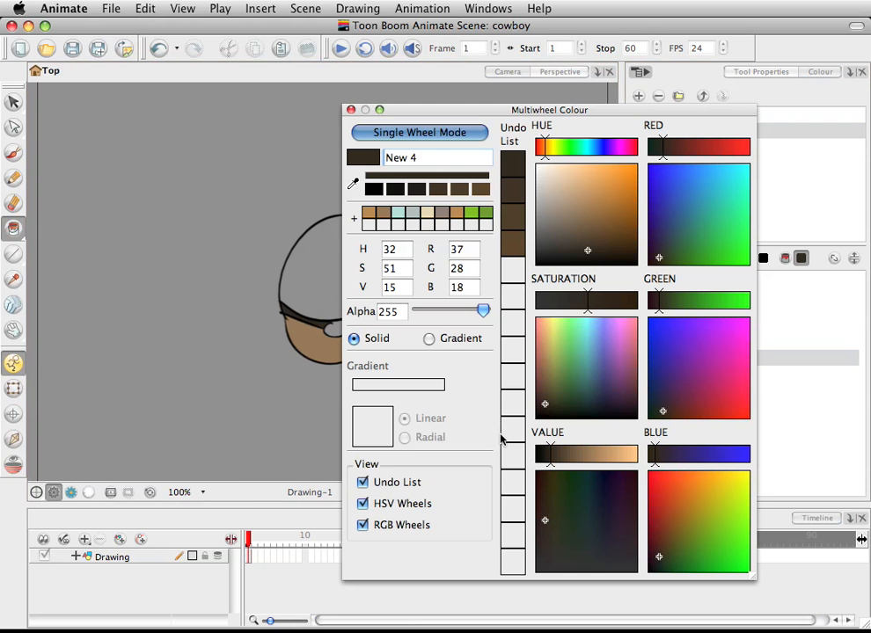
left_click(550, 150)
mouse_move(550, 151)
left_mouse_down()
mouse_move(558, 149)
mouse_move(550, 150)
left_mouse_up()
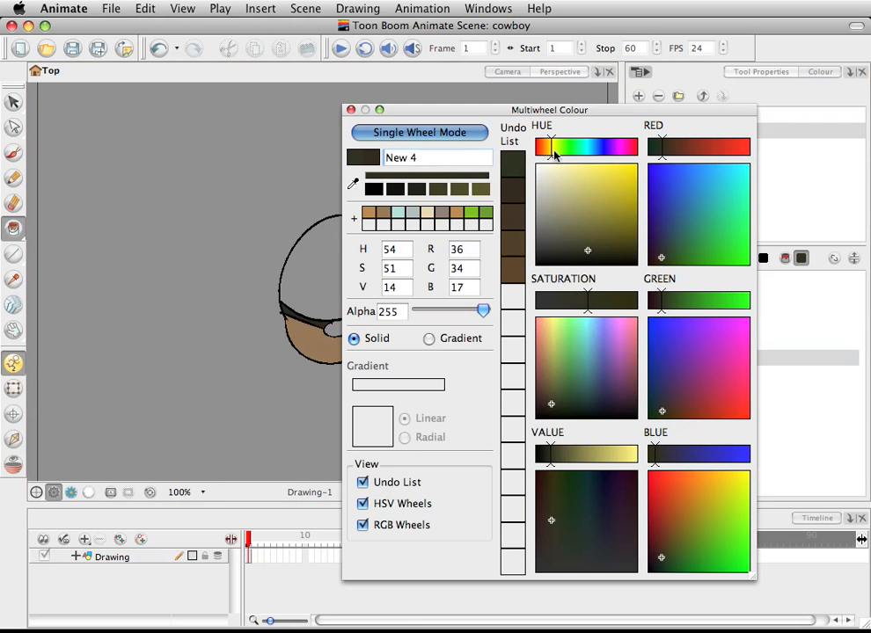
left_click(601, 185)
left_click_drag(615, 192, 616, 189)
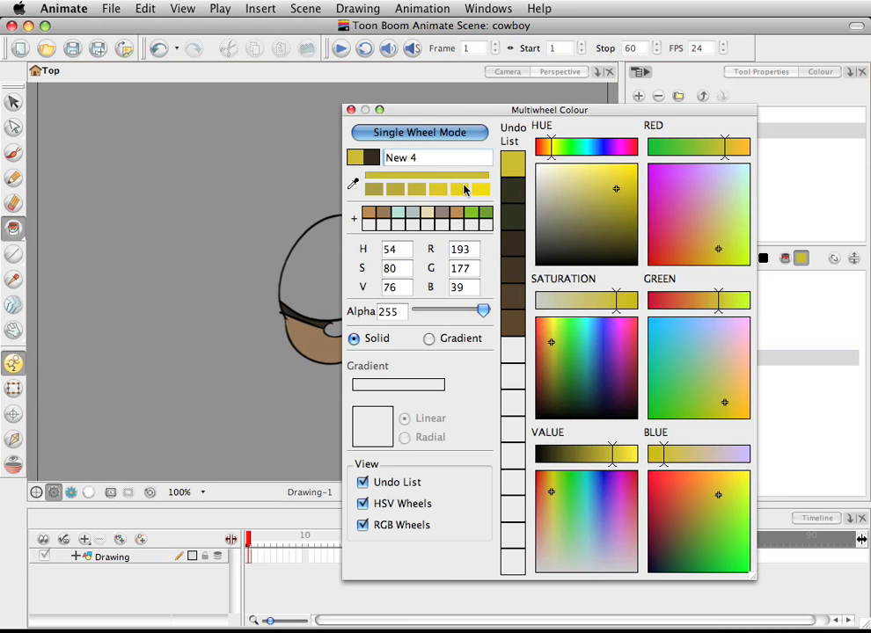
left_click(439, 192)
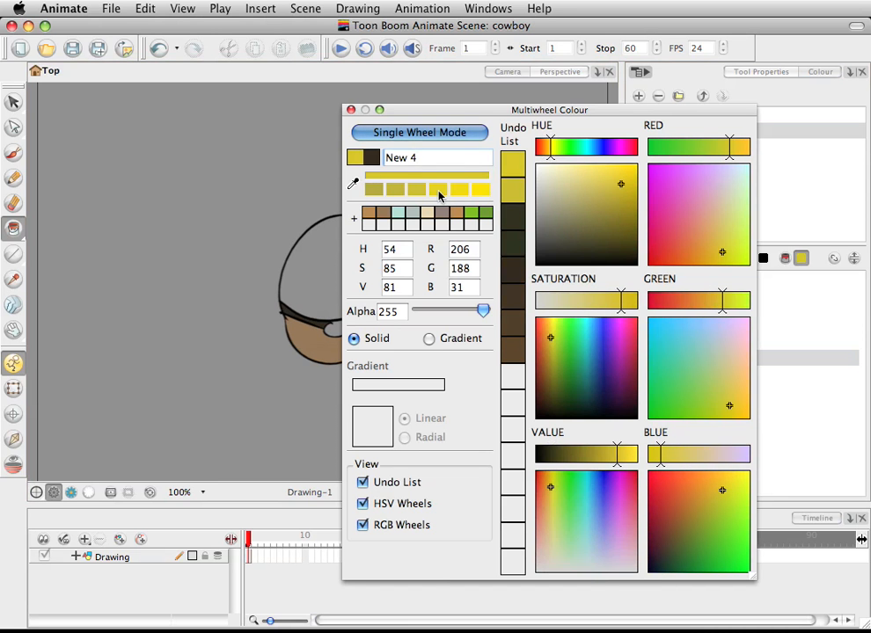
left_click(350, 110)
left_click(341, 330)
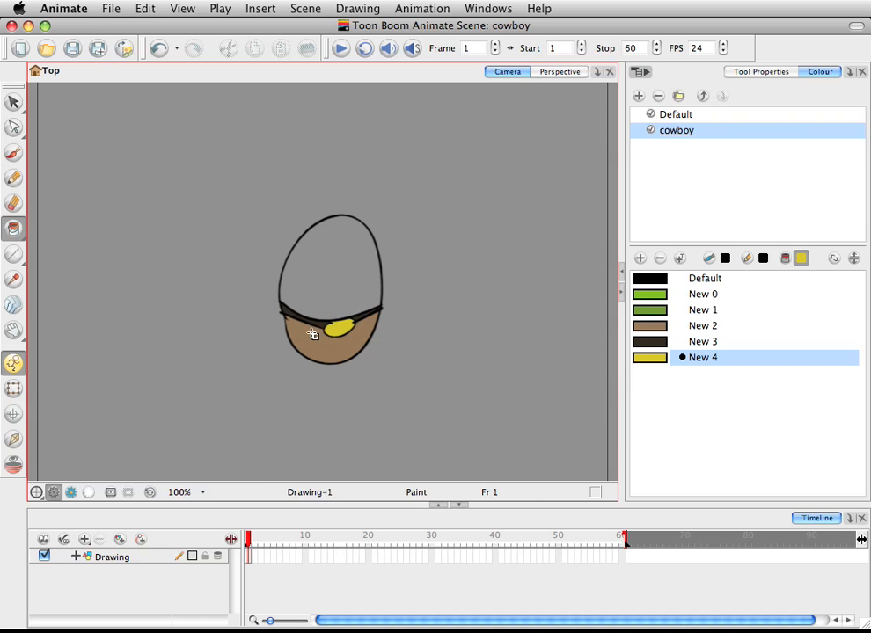
- Add a sixth palette colour set to light turquoise (R 114, G 199, B 205) and fill the egg's upper part with it
left_click(640, 259)
double_click(642, 371)
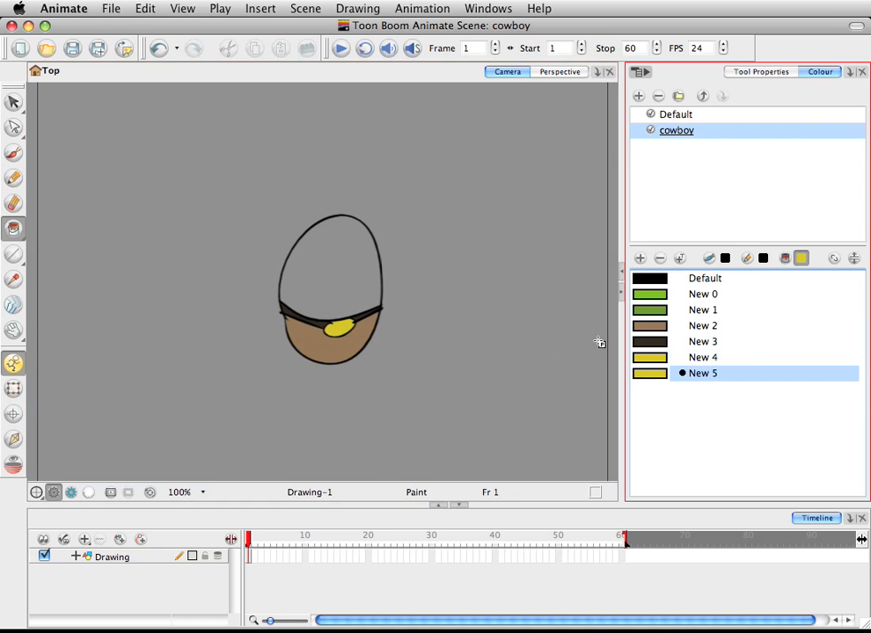
double_click(649, 373)
left_click(686, 347)
left_click_drag(693, 347, 694, 343)
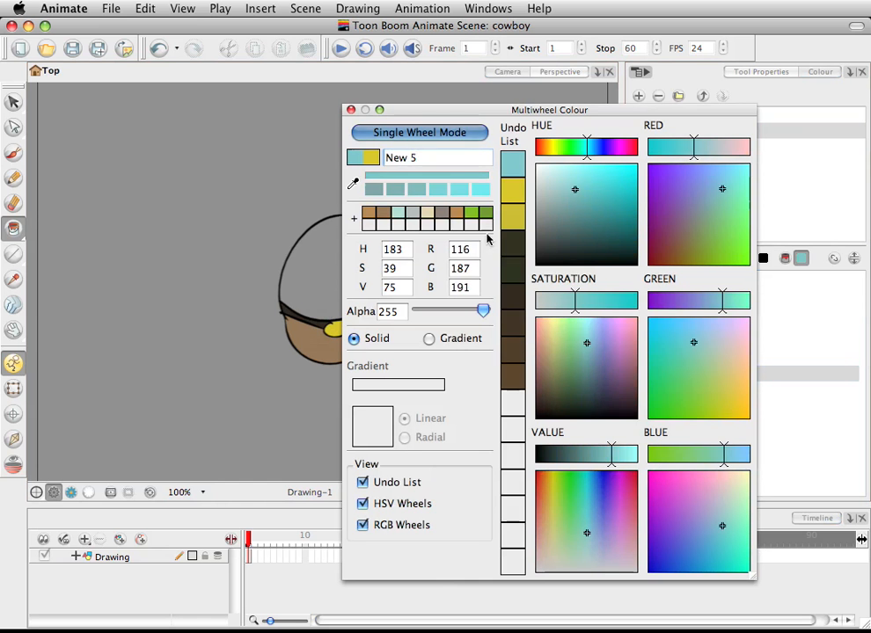
left_click(461, 190)
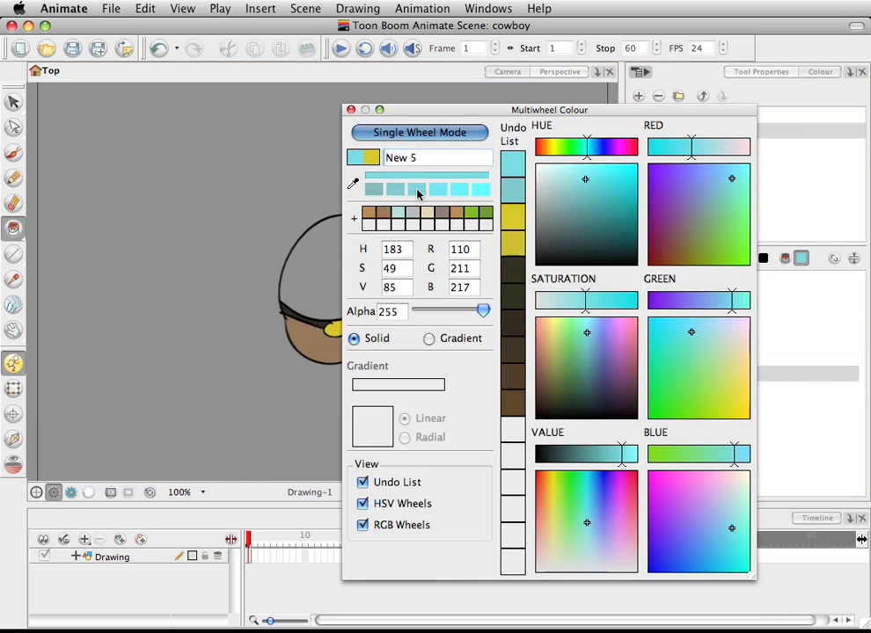
left_click(419, 190)
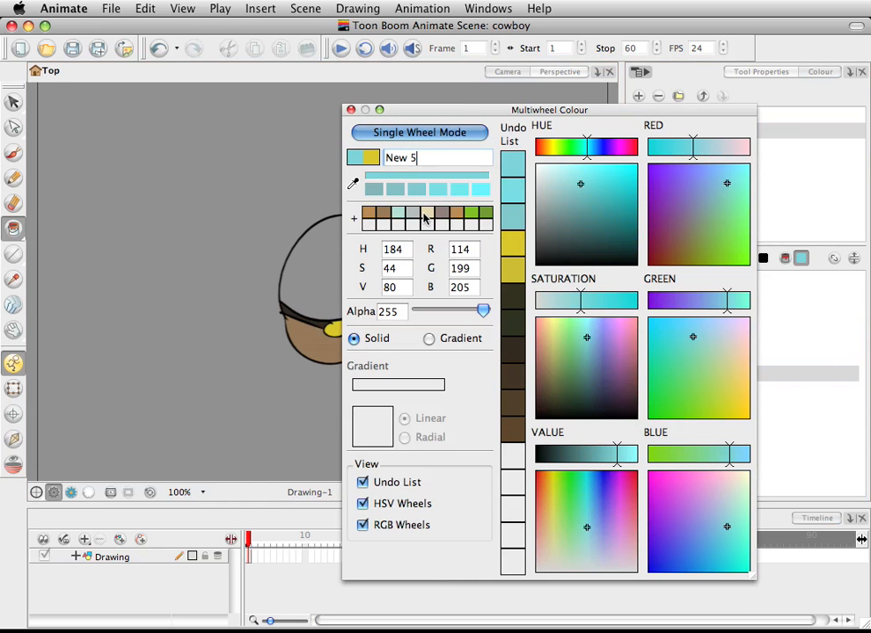
left_click(350, 109)
left_click(294, 257)
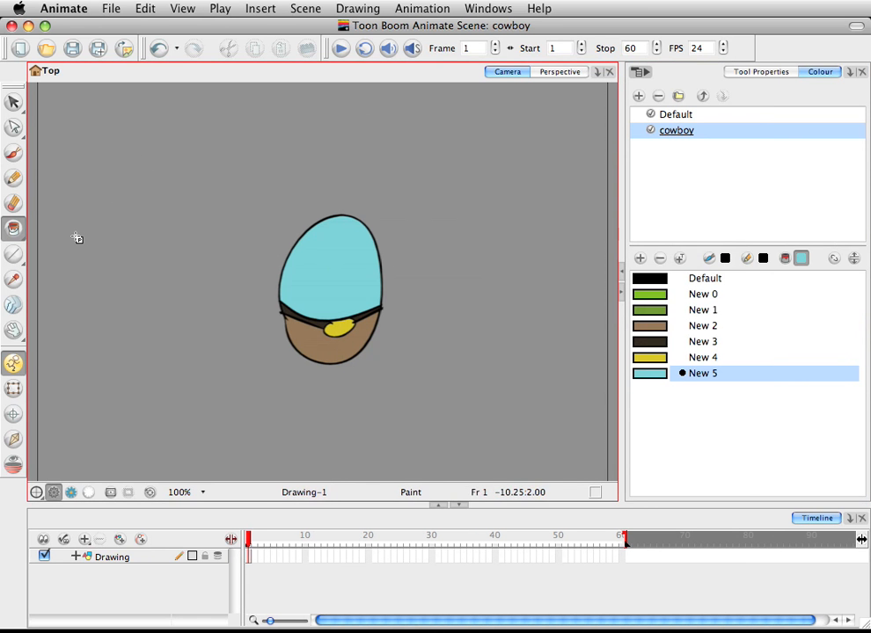
- Rename the painted egg's drawing layer as Body
left_click(13, 102)
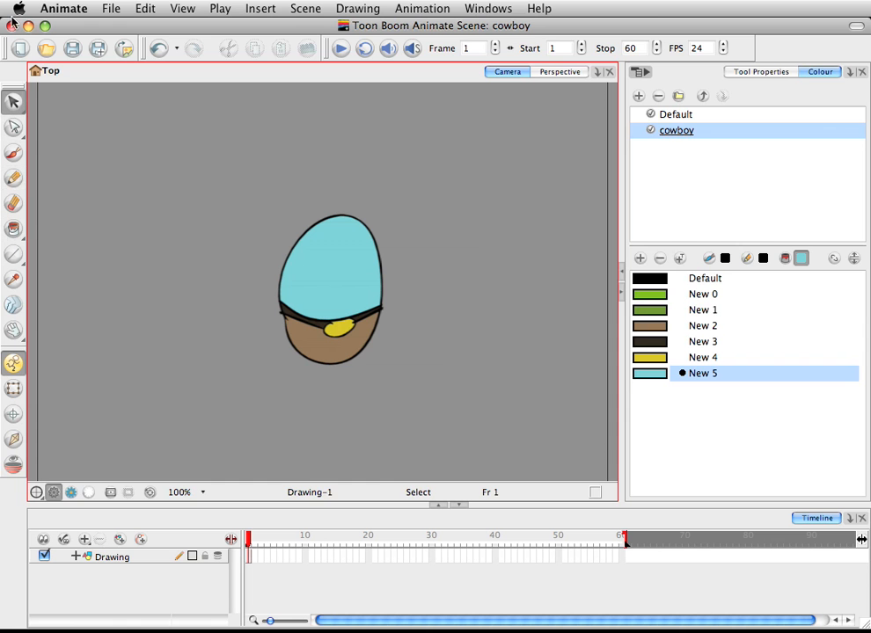
left_click(121, 556)
left_click(124, 559)
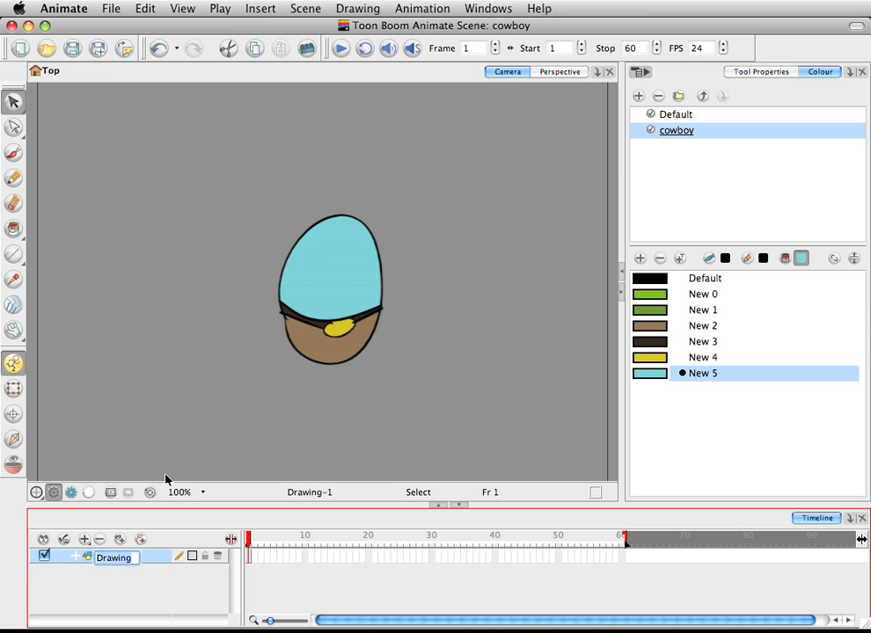
type("Body")
key("Return")
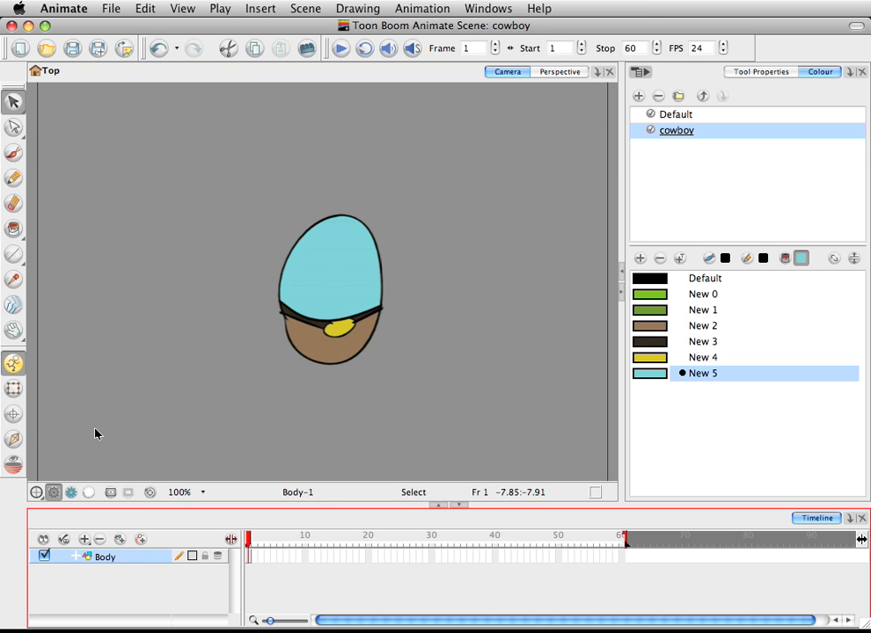
- Add a new drawing layer above Body and choose the Brush with the Default black colour
left_click(84, 541)
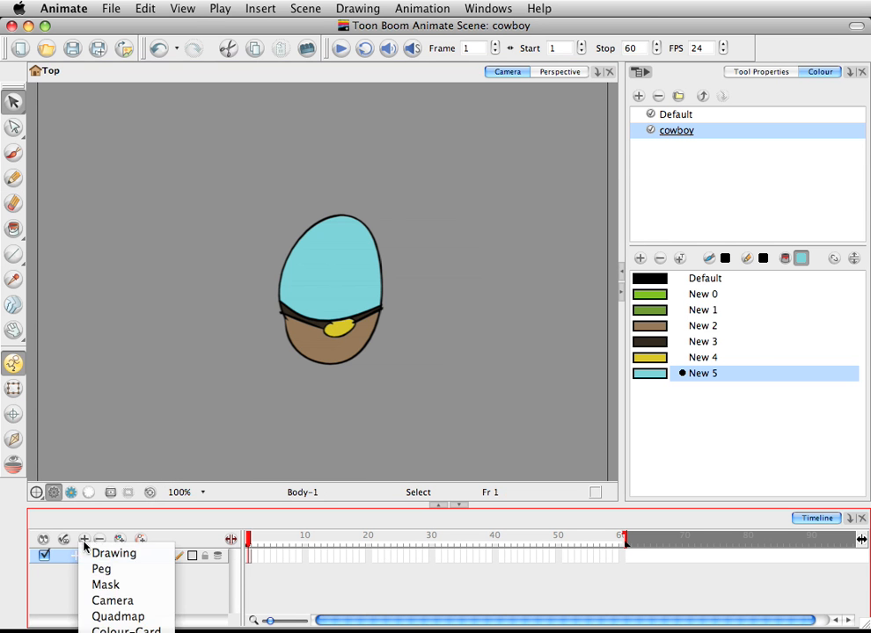
left_click(87, 564)
left_click(84, 540)
left_click(114, 554)
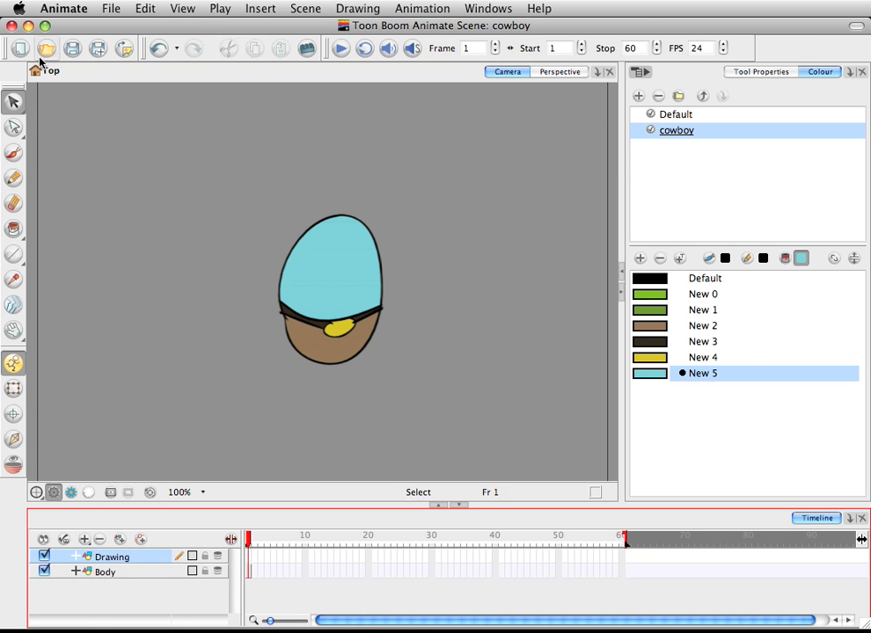
left_click(12, 153)
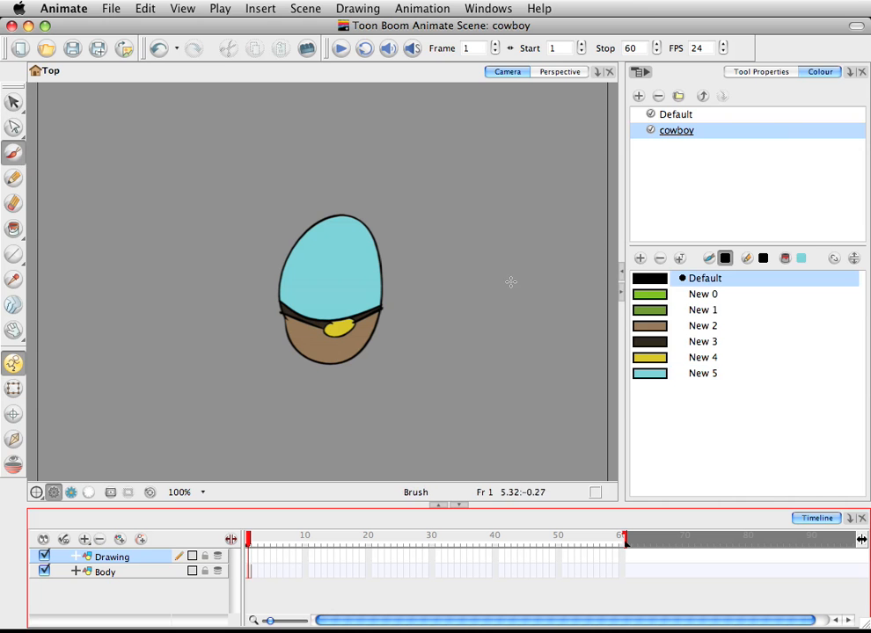
left_click(647, 280)
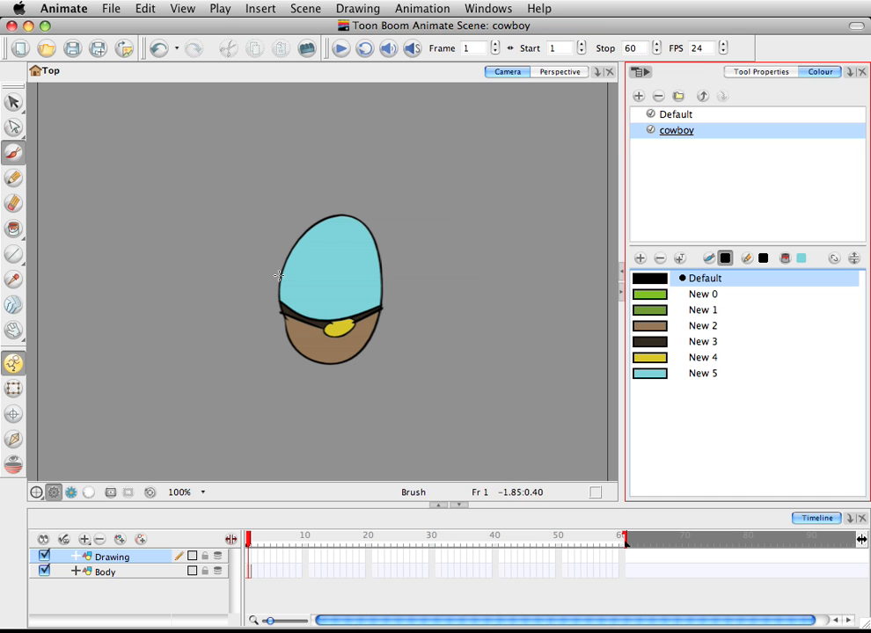
- Try sketching narrow arm shapes in several directions from the egg's left edge, then undo all of them
mouse_move(278, 276)
left_mouse_down()
mouse_move(248, 330)
mouse_move(326, 281)
mouse_move(283, 287)
left_mouse_up()
key("super+z")
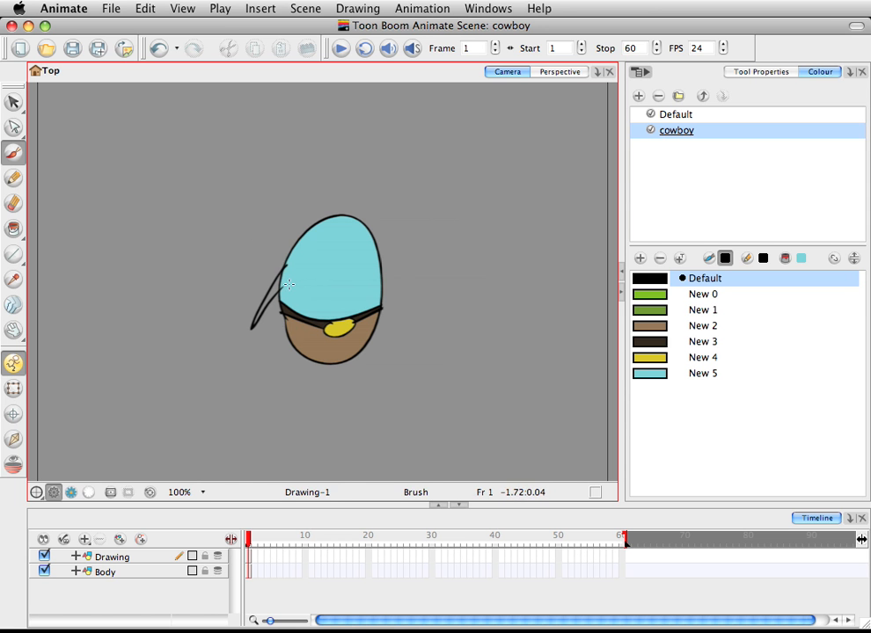
left_click_drag(283, 263, 259, 195)
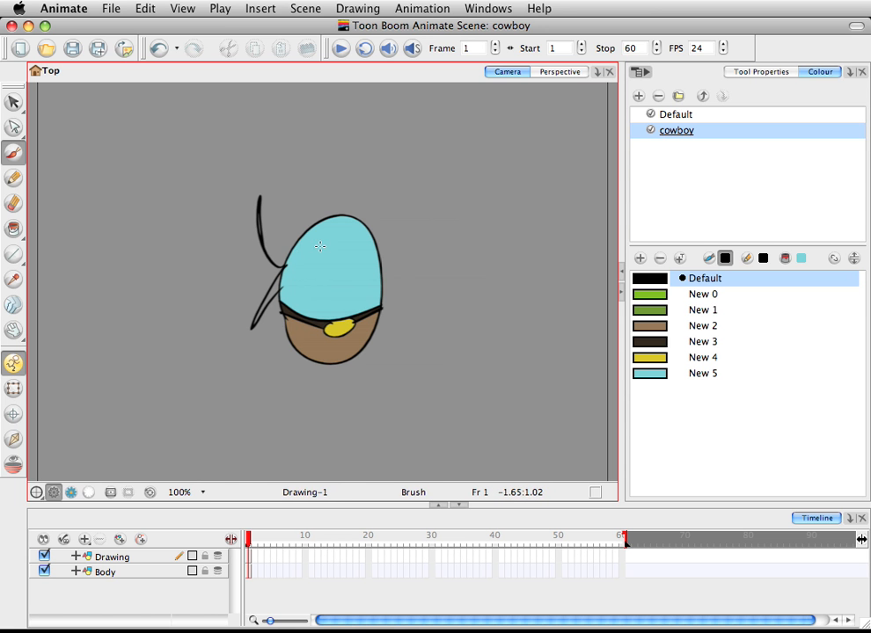
key("super+z")
mouse_move(286, 265)
left_mouse_down()
mouse_move(287, 279)
mouse_move(280, 278)
mouse_move(291, 276)
left_mouse_up()
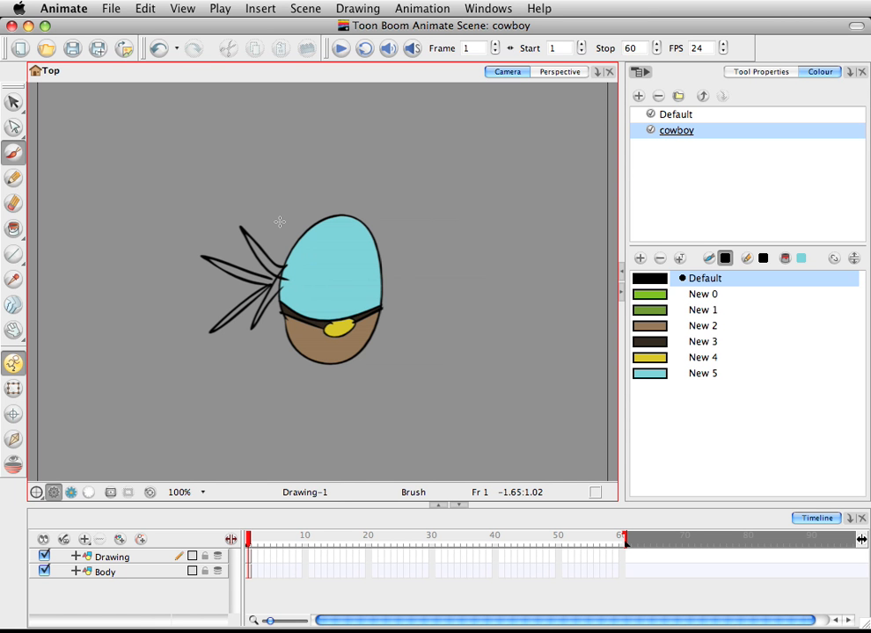
key("super+z")
key("super+z")
key("super+z")
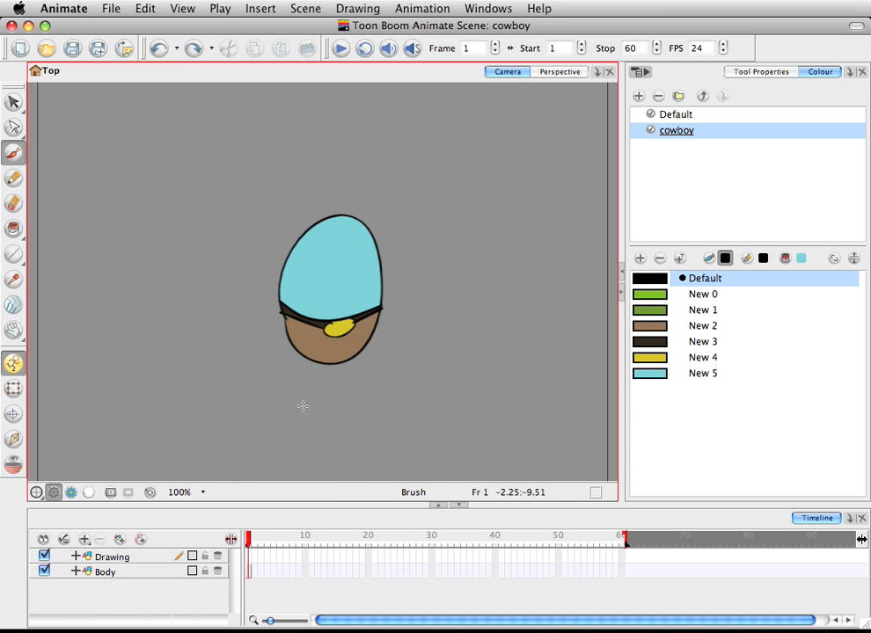
- Draw the upper arm as two slanted strokes at the egg's left edge and undo the extra forearm strokes
mouse_move(269, 285)
left_mouse_down()
mouse_move(281, 307)
mouse_move(253, 331)
left_mouse_up()
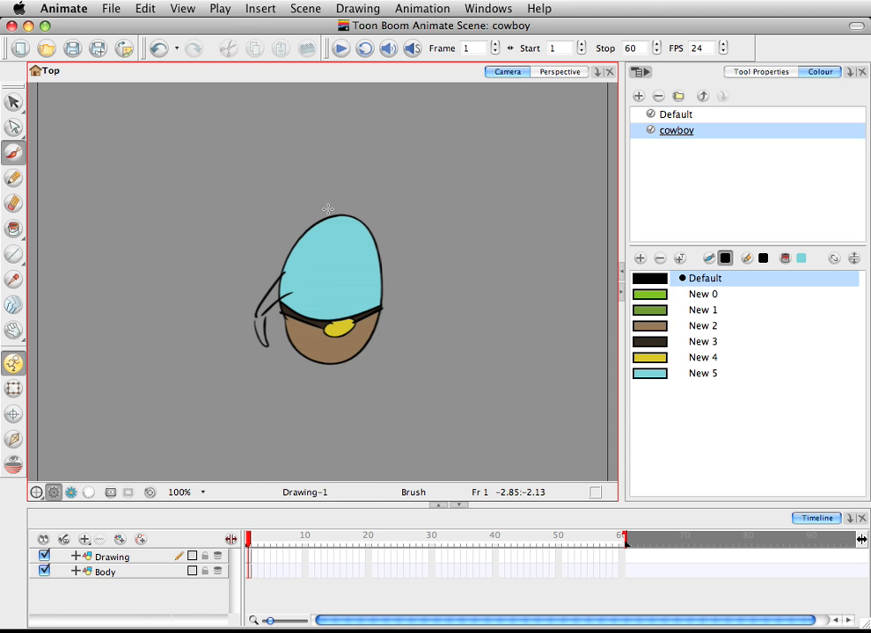
key("super+z")
- Try to rename the arm's drawing layer as arm top half
double_click(118, 555)
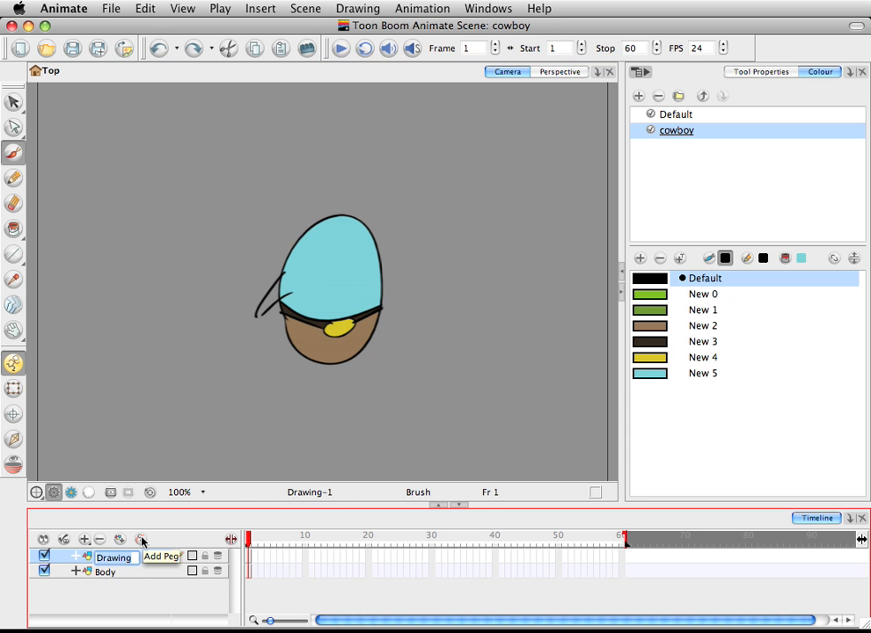
type("arm top")
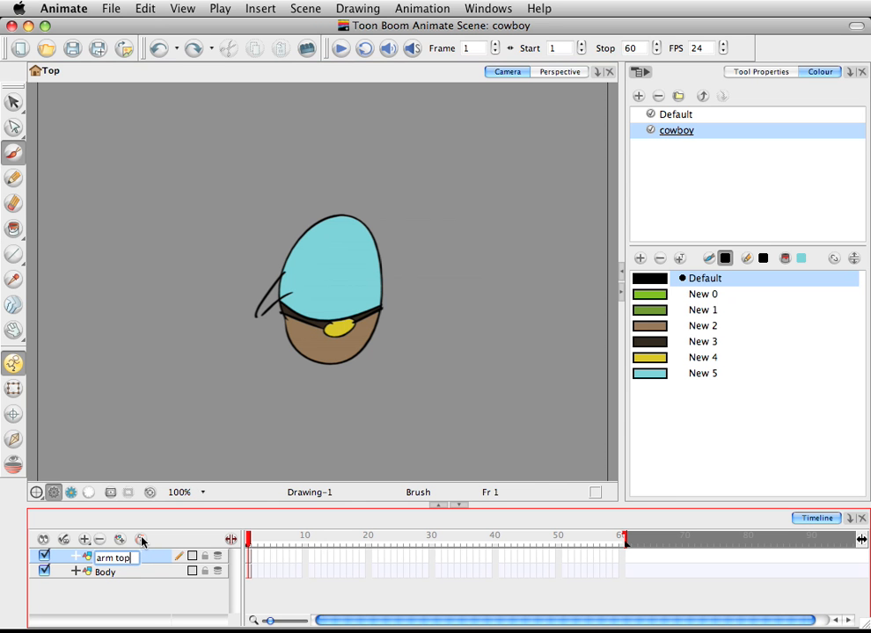
type(" half")
key("Return")
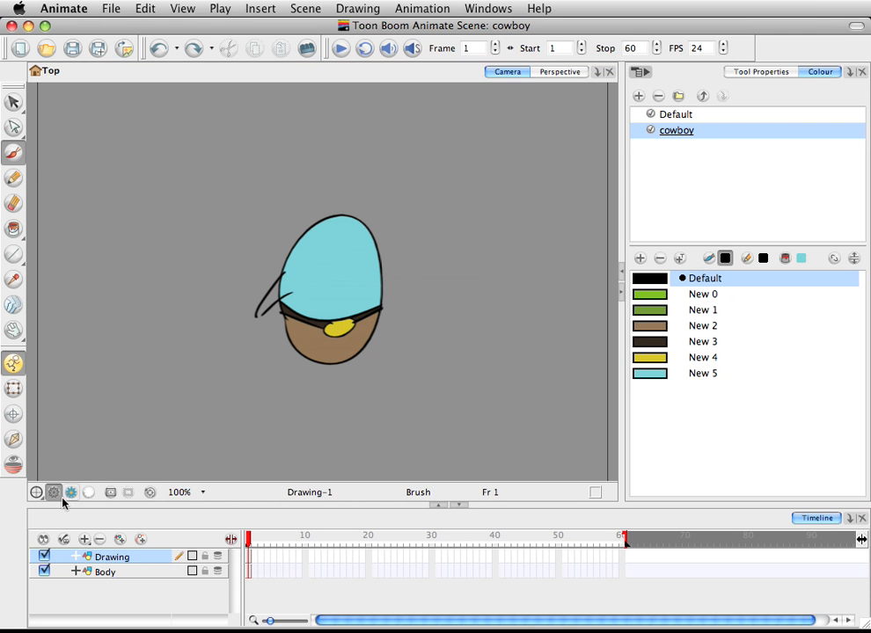
double_click(113, 558)
type("arm")
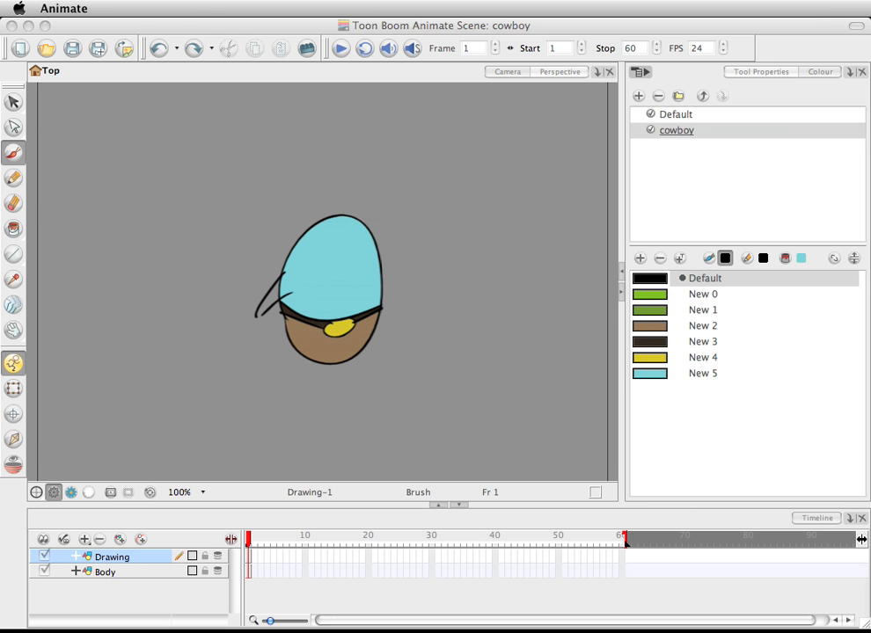
left_click(630, 618)
- Rename the arm's drawing layer as Arm1
double_click(112, 558)
type("A")
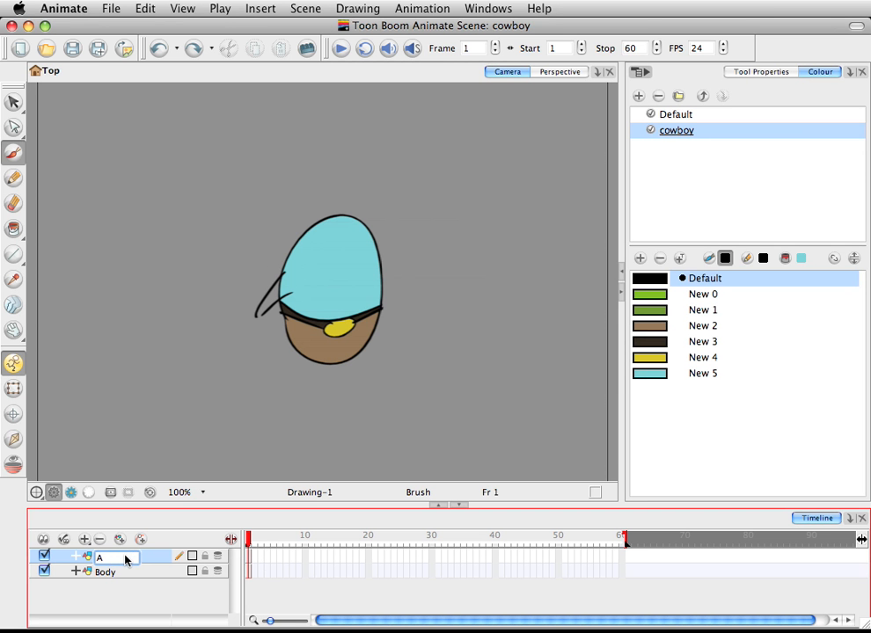
type("rm1")
key("Return")
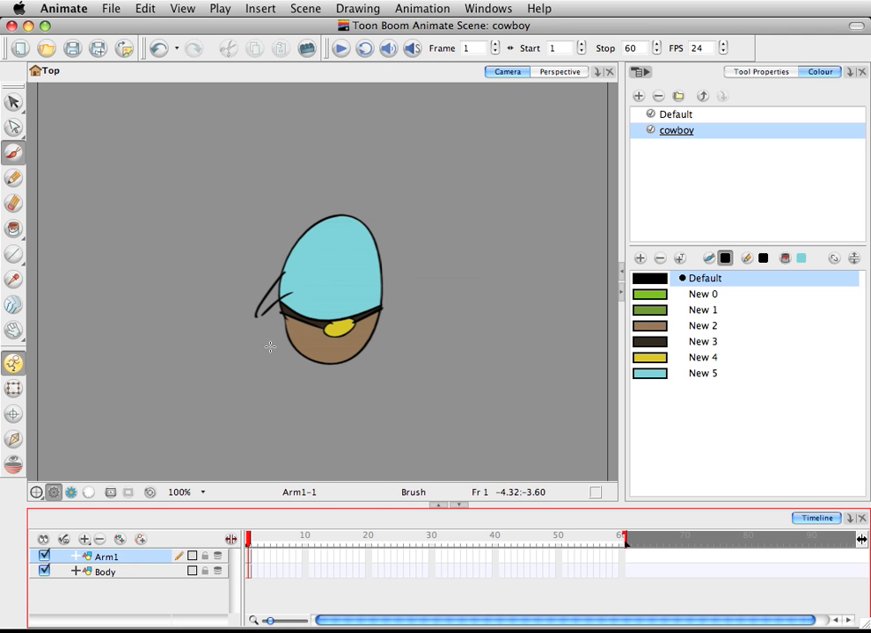
- Hide the Body layer and close the arm outline's open upper end with a Close Gap stroke
left_click(46, 572)
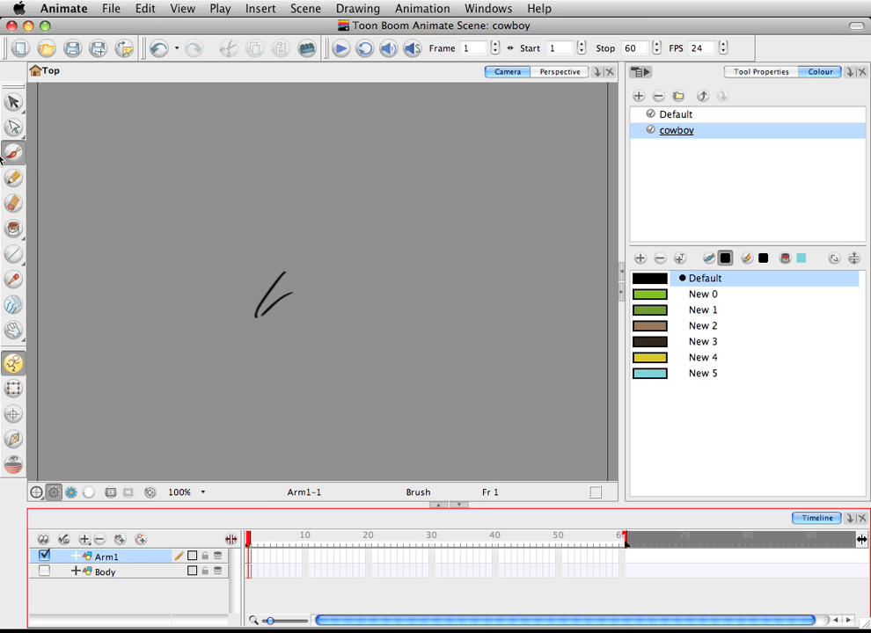
left_click(14, 230)
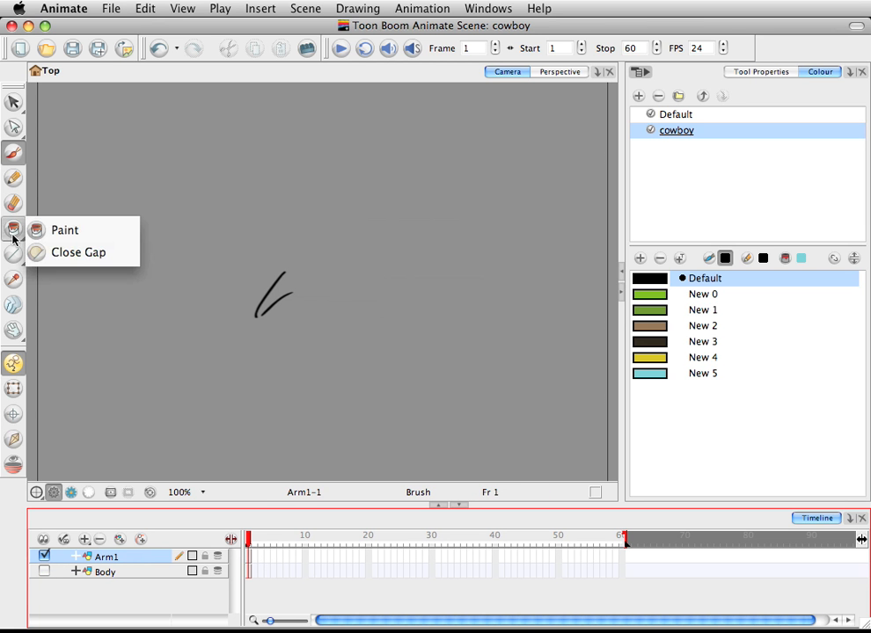
left_click(54, 257)
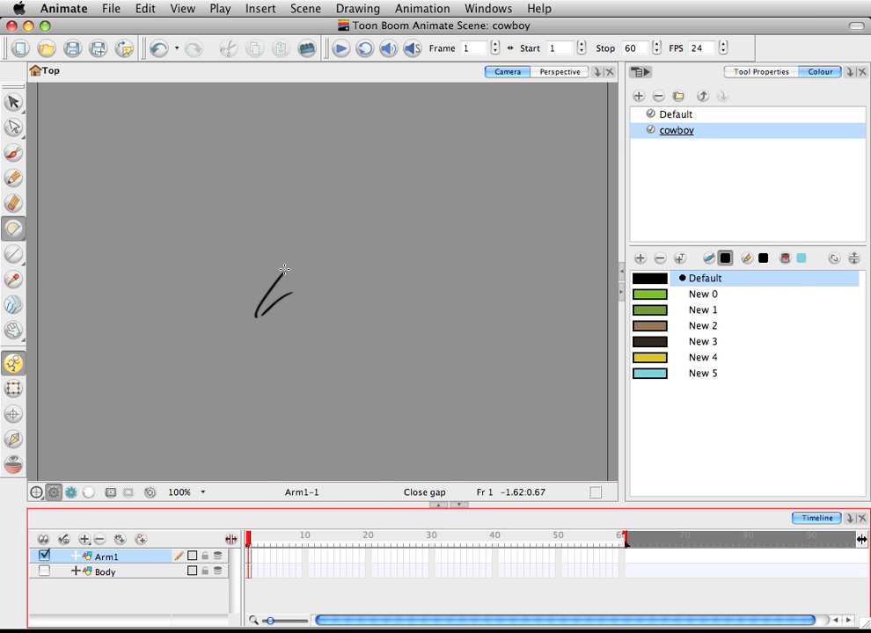
left_click_drag(282, 267, 297, 314)
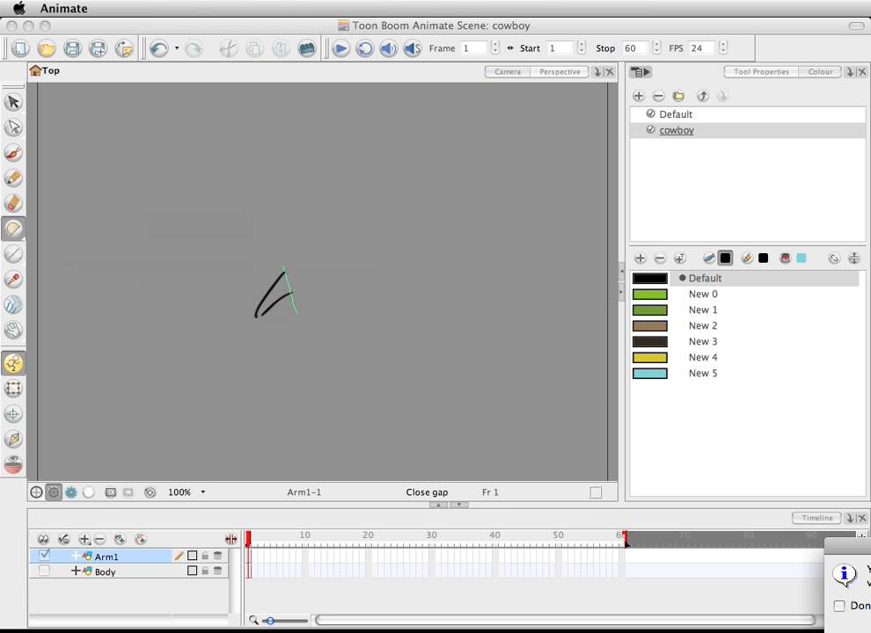
left_click_drag(866, 547, 516, 150)
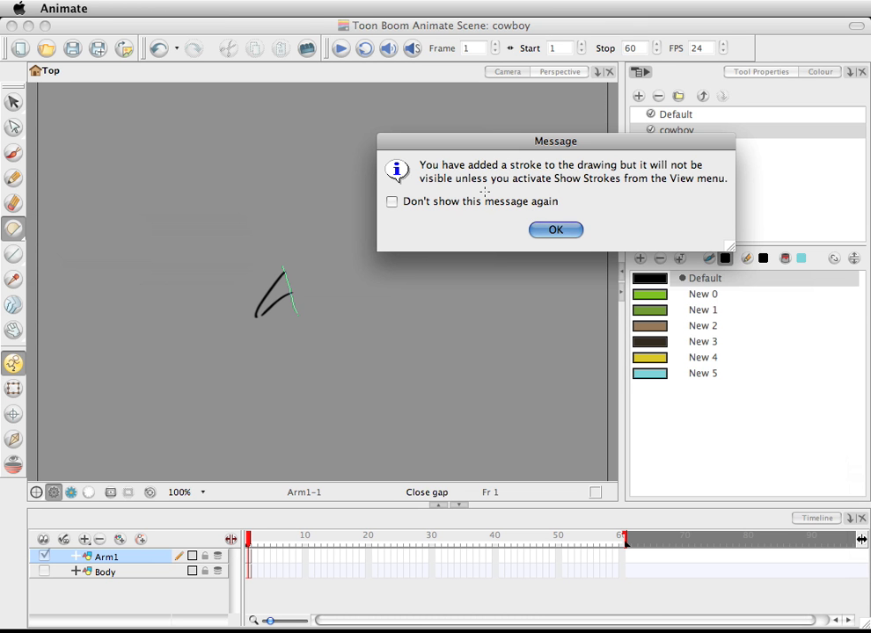
left_click(557, 232)
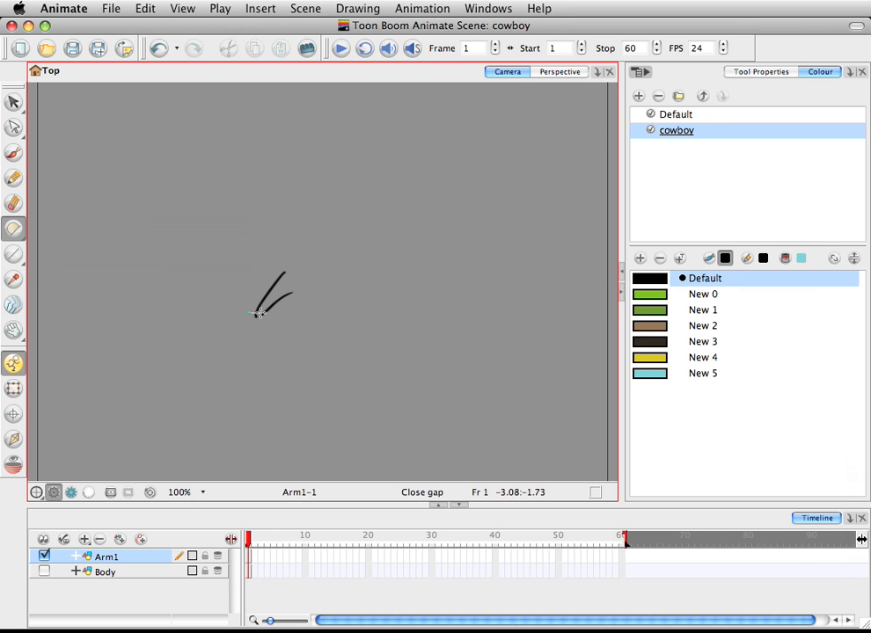
- Close the arm outline's narrow lower end with a Close Gap stroke and fill the arm with light blue New 5
left_click_drag(274, 315, 281, 313)
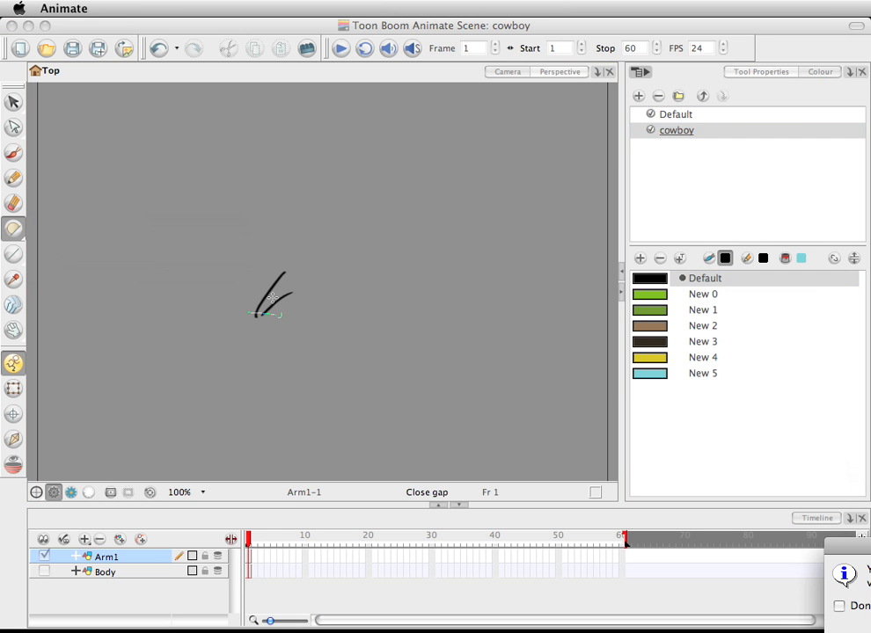
key("Return")
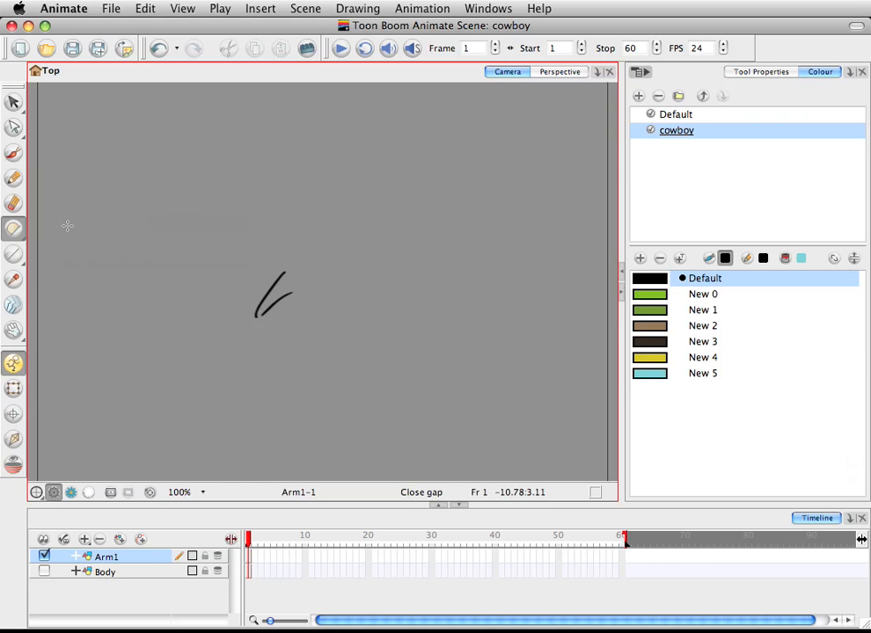
left_click_drag(7, 233, 40, 230)
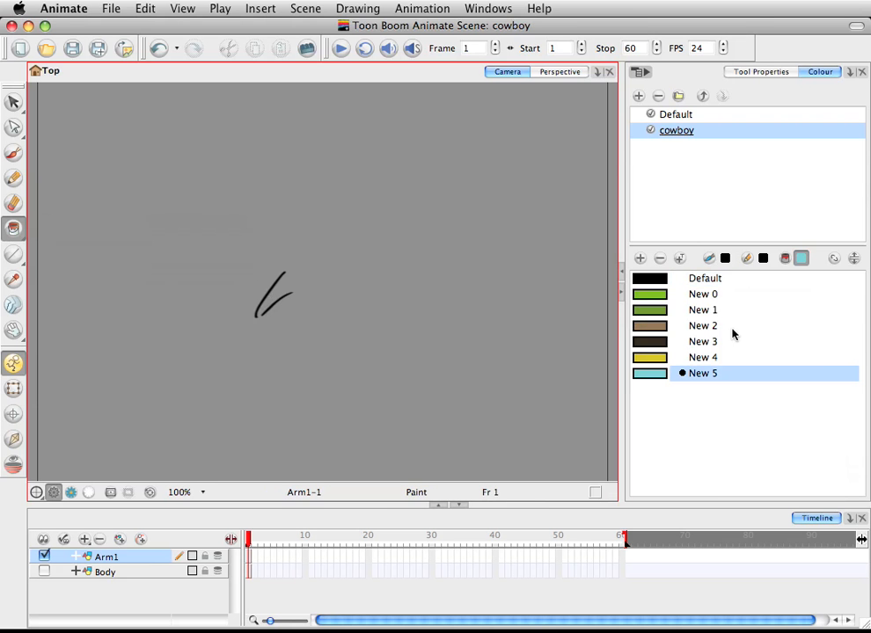
left_click(654, 378)
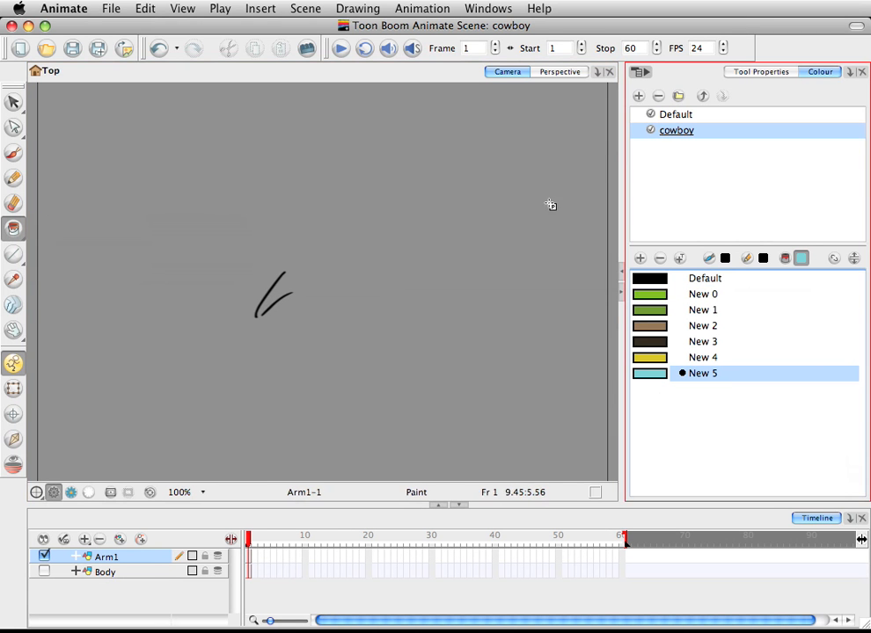
left_click(271, 297)
left_click(278, 294)
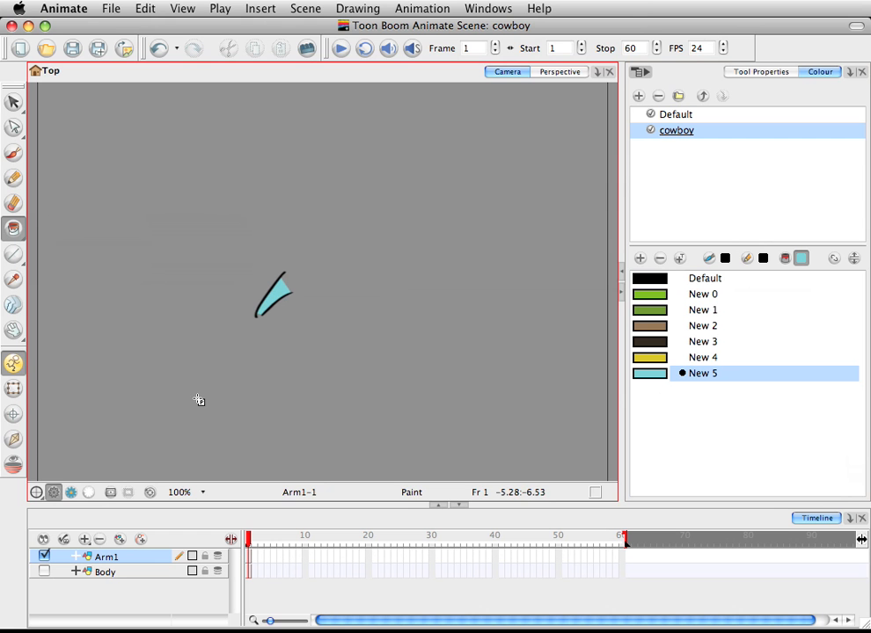
- Show the Body layer again and add a new drawing layer named Arm2
left_click(44, 571)
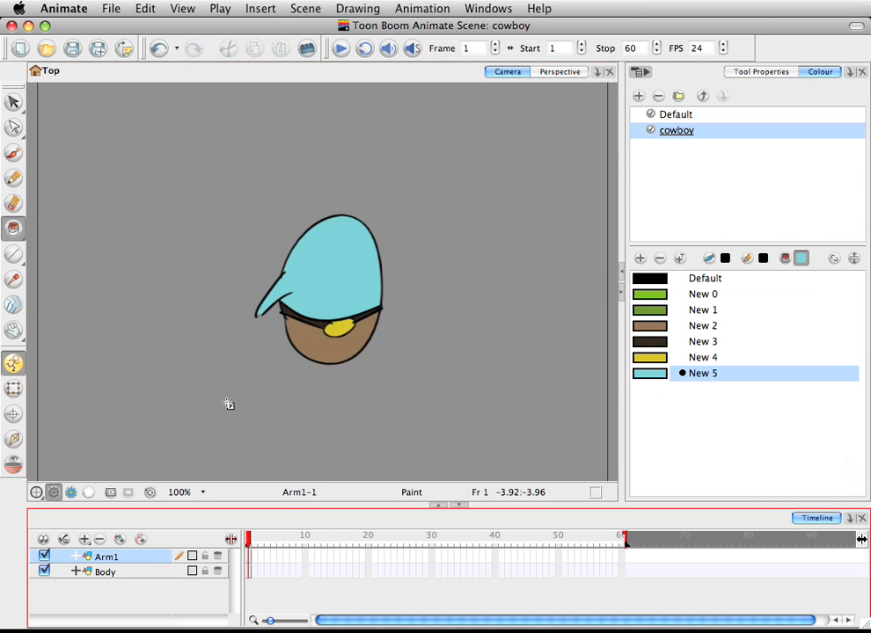
left_click(83, 539)
left_click(96, 557)
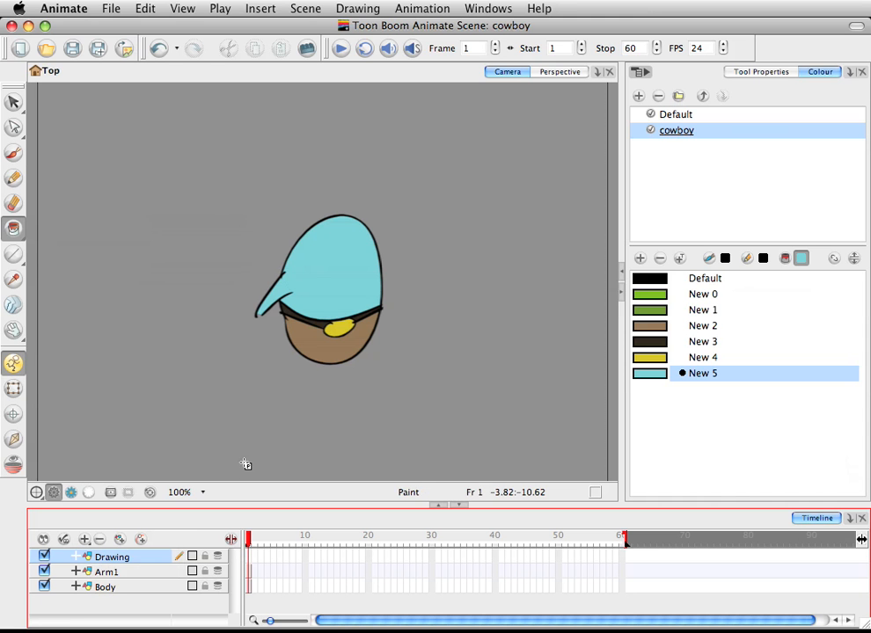
double_click(127, 558)
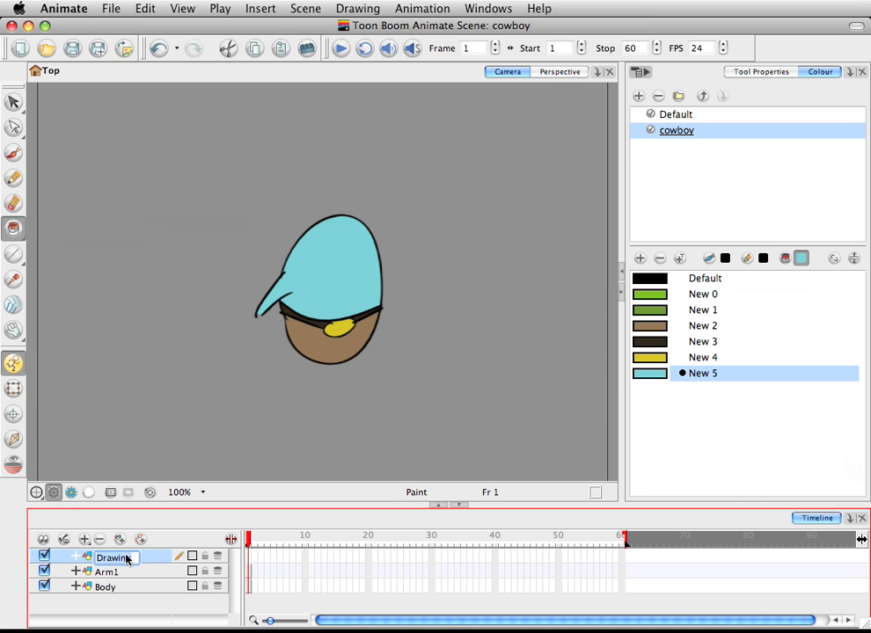
type("ar")
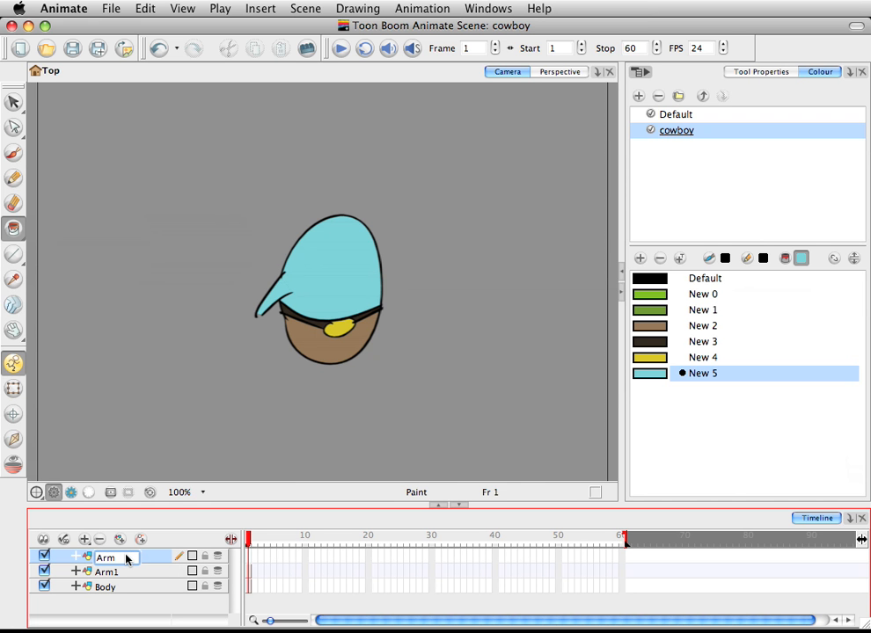
key("Return")
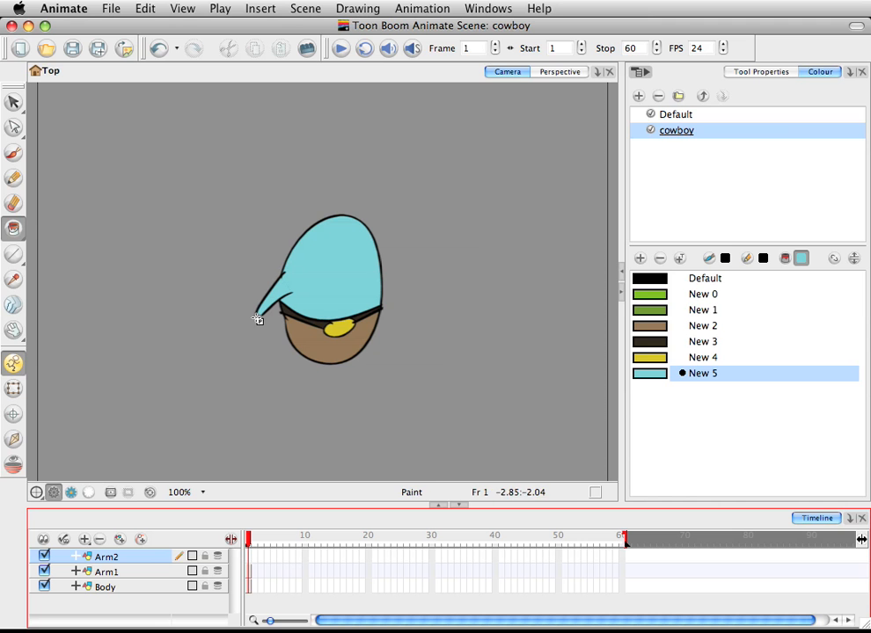
- Brush a narrow black forearm on the Arm2 layer, hanging down from the upper arm's end, redoing the first stroke
left_click(13, 152)
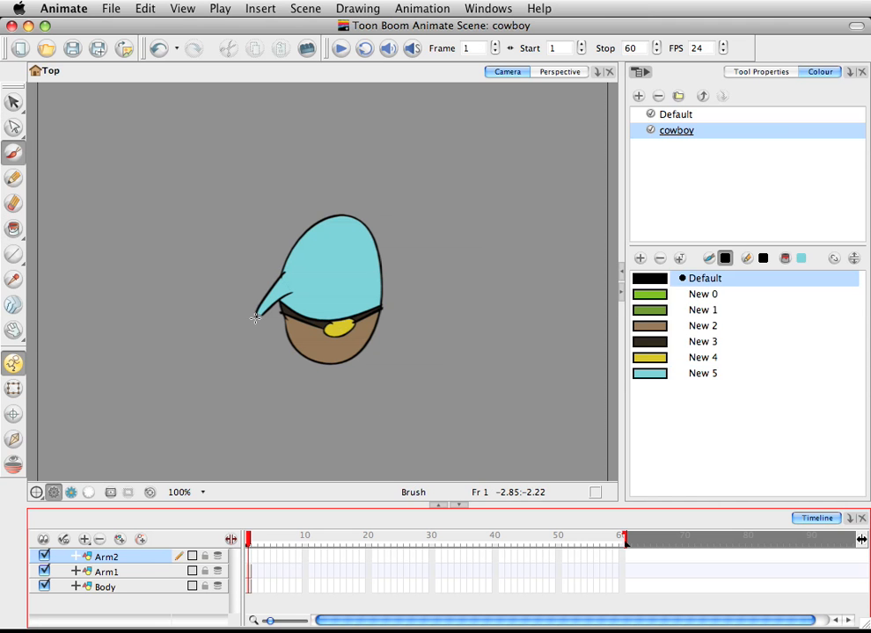
left_click_drag(256, 313, 258, 356)
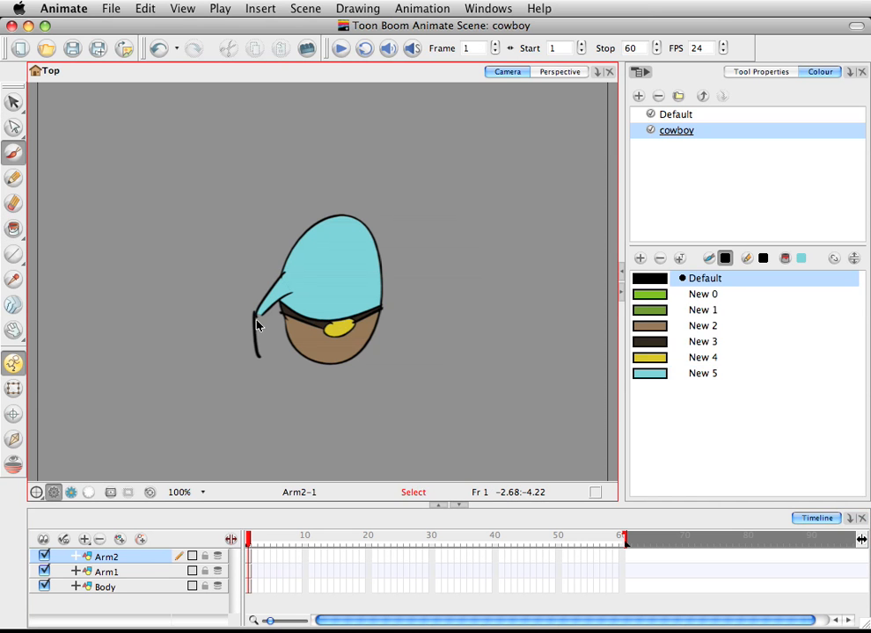
key("super+z")
left_click_drag(256, 314, 257, 354)
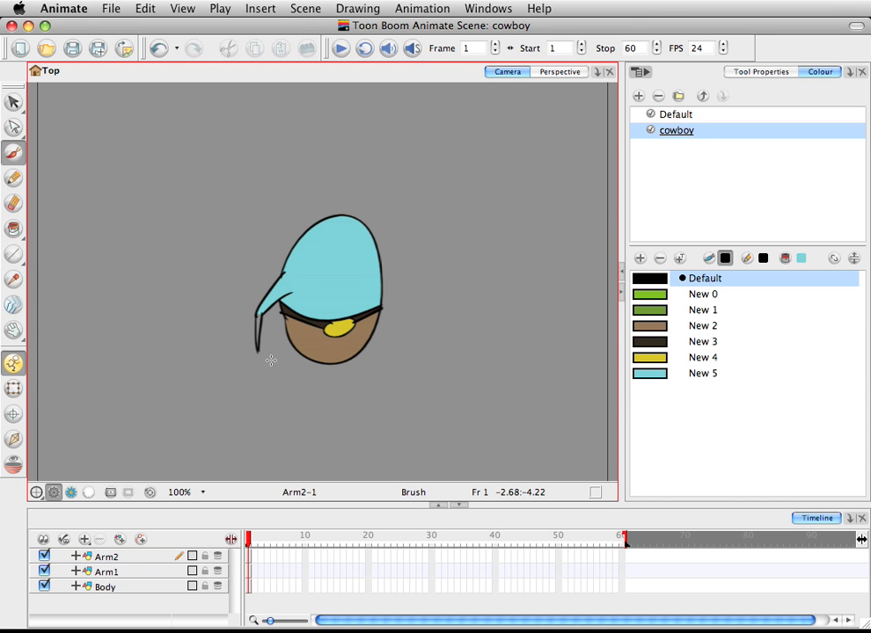
left_click_drag(258, 352, 267, 306)
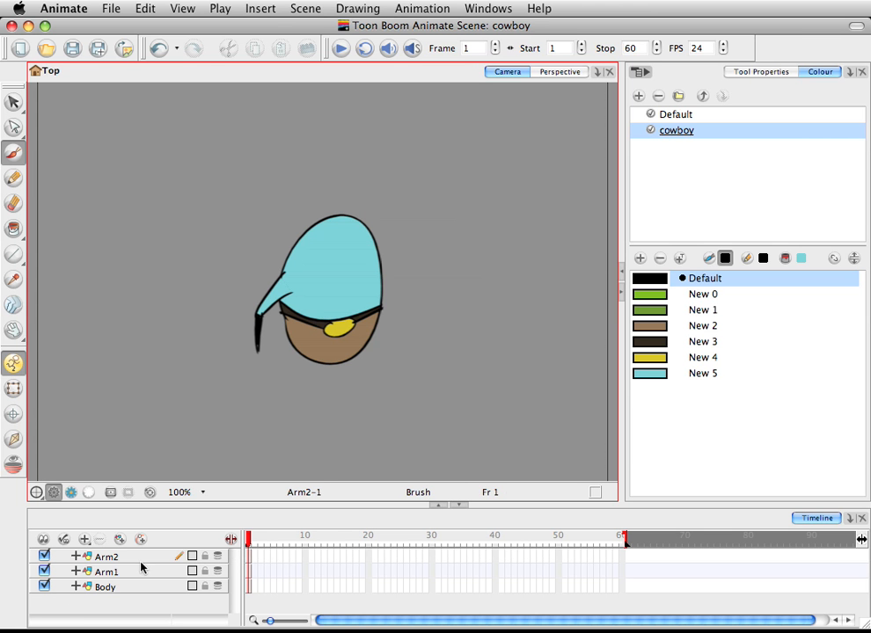
- Add another drawing layer above Arm2 and enlarge the timeline area
left_click(88, 541)
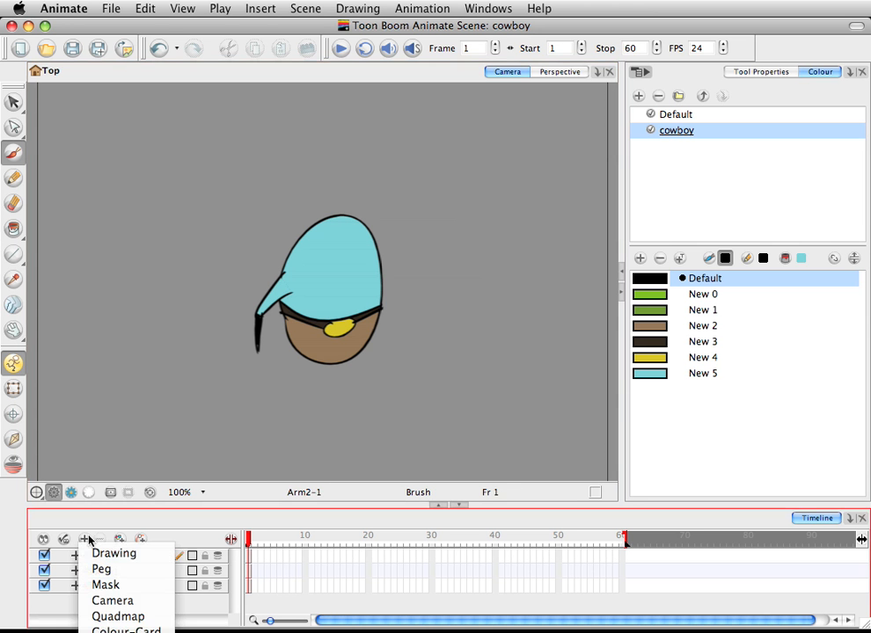
left_click(100, 553)
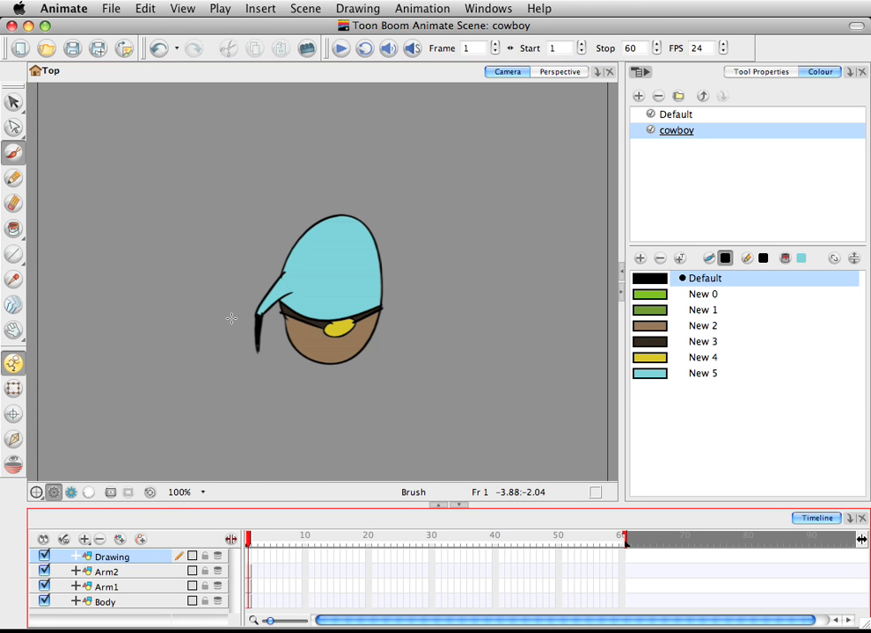
left_click_drag(361, 502, 366, 452)
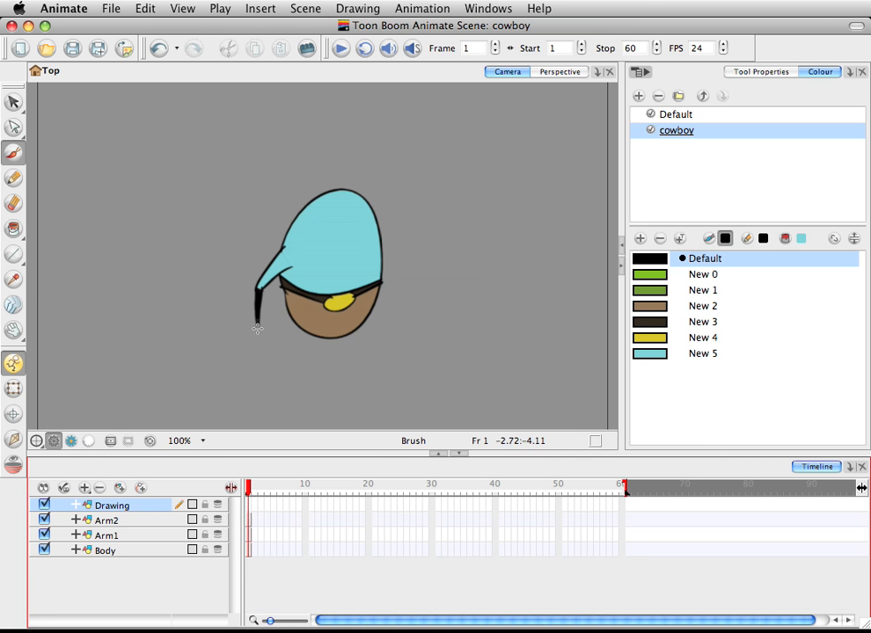
- Brush a black hand with spread fingers at the forearm's lower end on the new layer, undoing the unwanted strokes
left_click_drag(262, 324, 270, 327)
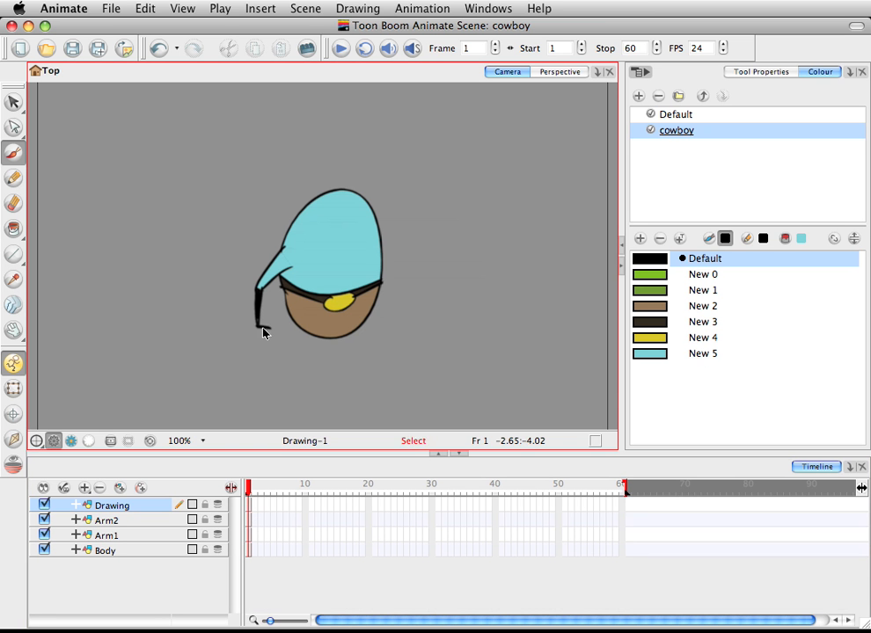
key("super+z")
mouse_move(259, 326)
left_mouse_down()
mouse_move(274, 338)
mouse_move(265, 351)
left_mouse_up()
key("super+z")
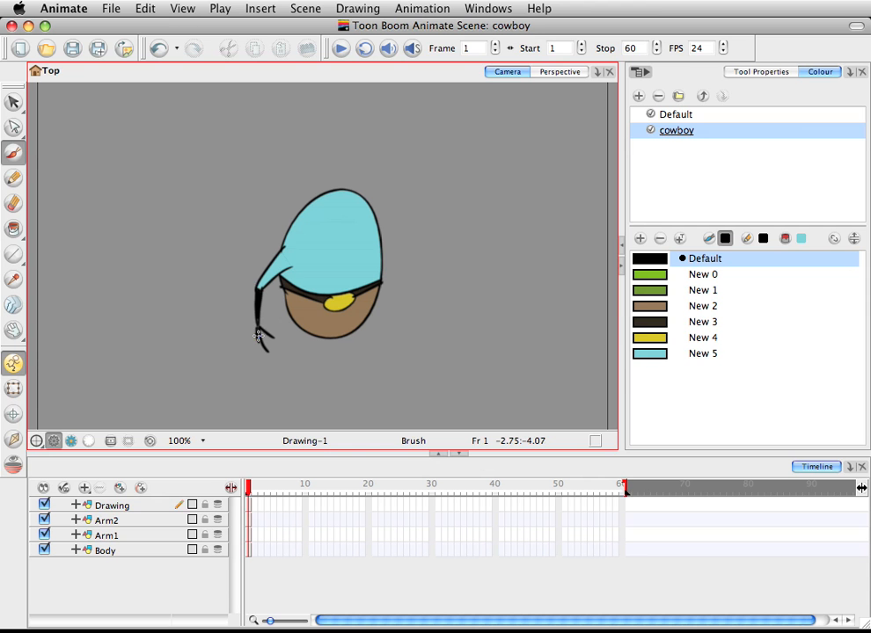
left_click_drag(258, 336, 253, 350)
key("super+z")
key("super+z")
- Rename the hand's drawing layer as hand in its layer properties
left_click(139, 507)
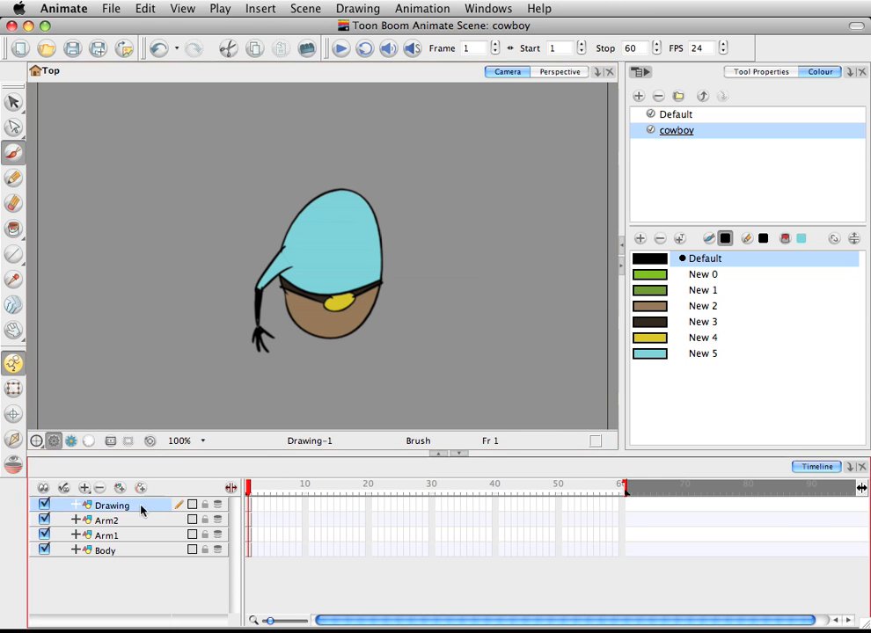
double_click(139, 508)
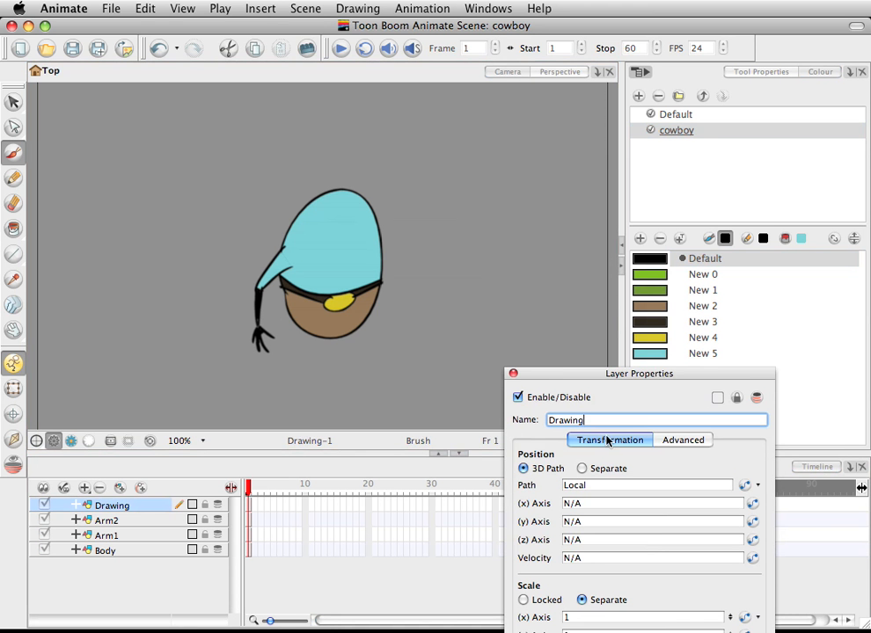
type("hand")
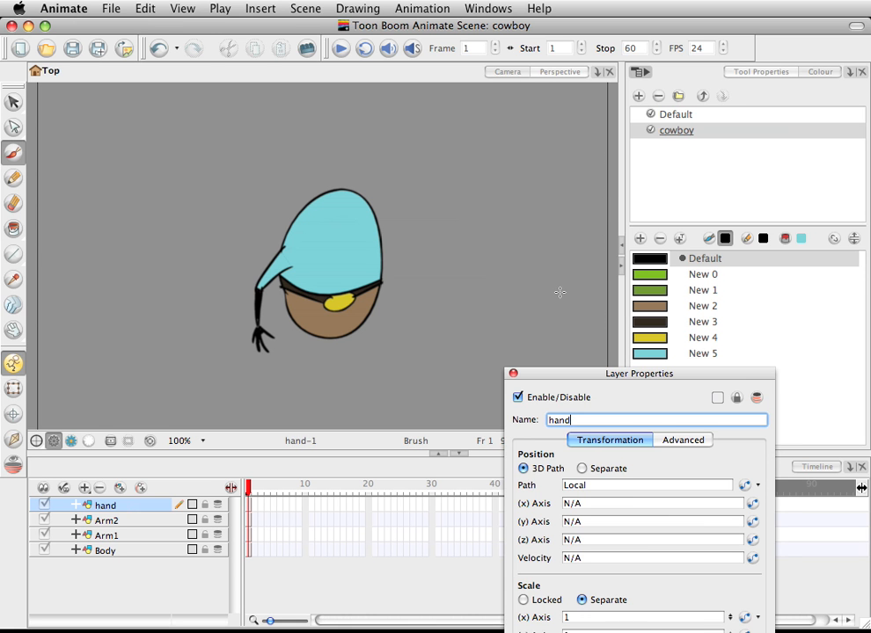
left_click(514, 373)
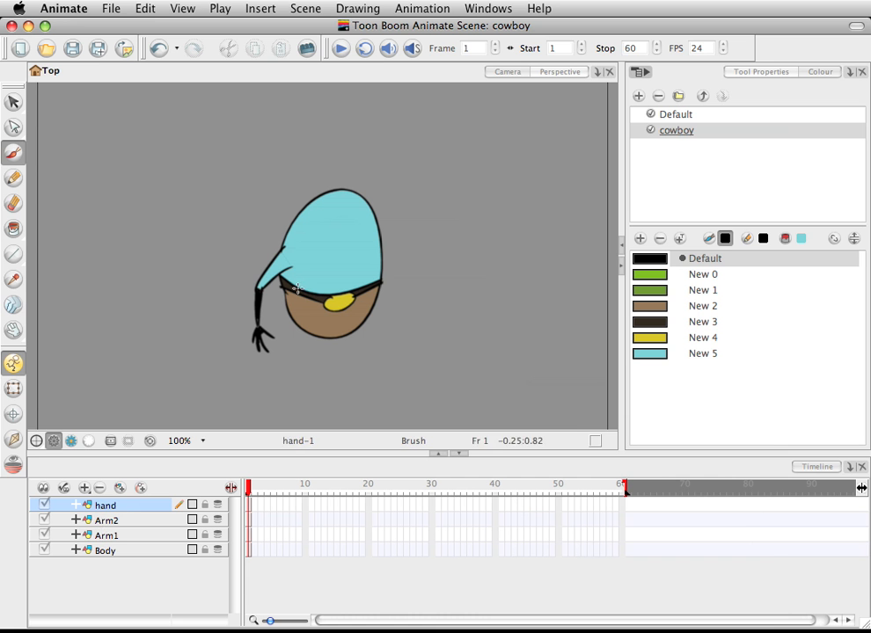
- Review the hand layer's editable name and its layer properties
double_click(112, 507)
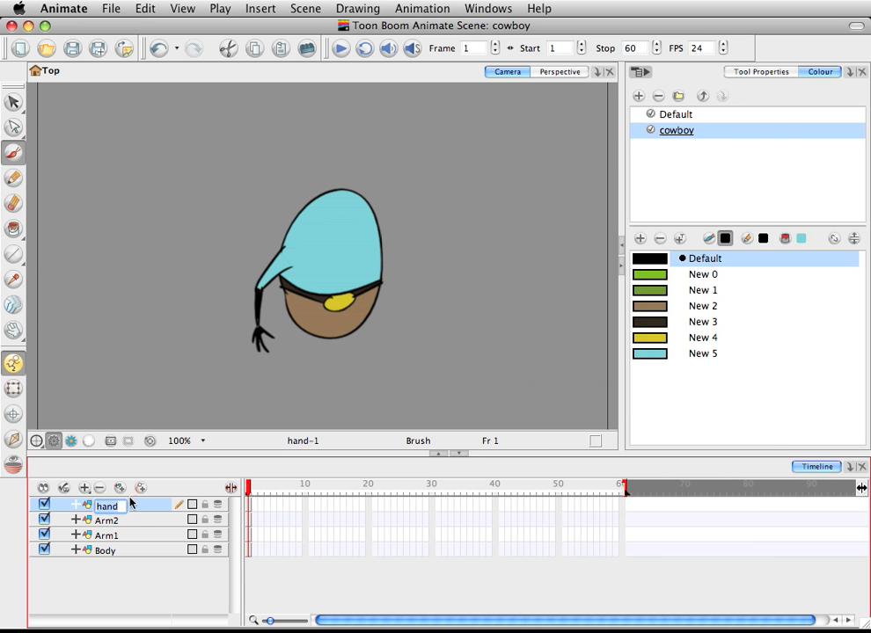
double_click(136, 509)
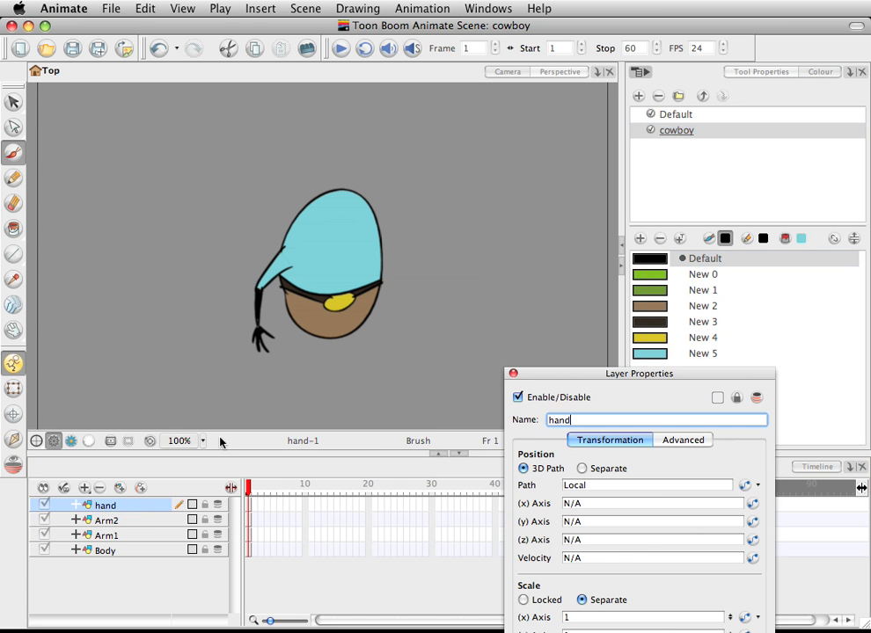
left_click(514, 374)
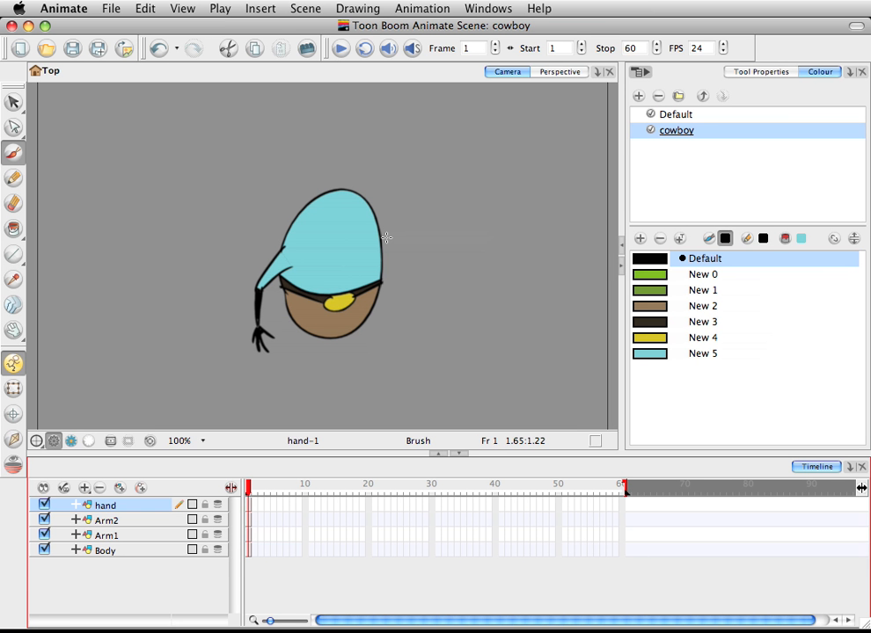
- Add a drawing layer for the hat and place it at the top of the layer stack, above hand
left_click(105, 550)
left_click(85, 487)
left_click(113, 503)
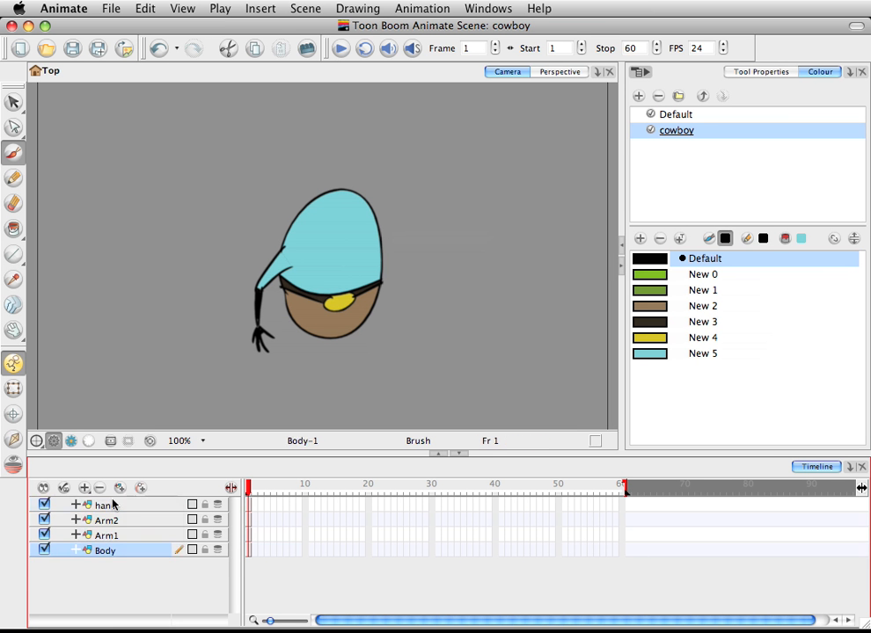
left_click_drag(102, 552, 102, 504)
- Brush the outlines of a cowboy hat's crown, band and wide brim over the top of the body, undoing unwanted strokes
mouse_move(289, 186)
left_mouse_down()
mouse_move(270, 215)
mouse_move(258, 202)
mouse_move(331, 138)
mouse_move(367, 188)
left_mouse_up()
key("super+z")
mouse_move(292, 201)
left_mouse_down()
mouse_move(380, 182)
mouse_move(362, 174)
mouse_move(369, 191)
left_mouse_up()
key("super+z")
- Fill the hat's crown and brim with brown New 2, changing the Paint tool's gap-closing option for the brim
left_click(13, 229)
left_click(703, 306)
left_click(326, 164)
left_click(760, 72)
left_click_drag(717, 145, 738, 211)
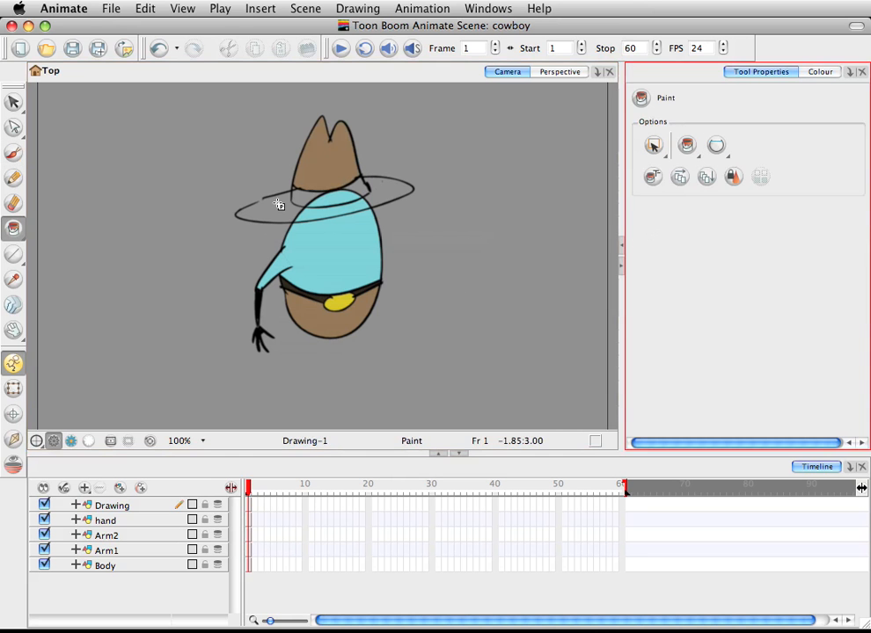
left_click(280, 205)
- Fill the hat band with dark brown New 3
left_click(819, 72)
left_click(702, 322)
left_click(329, 199)
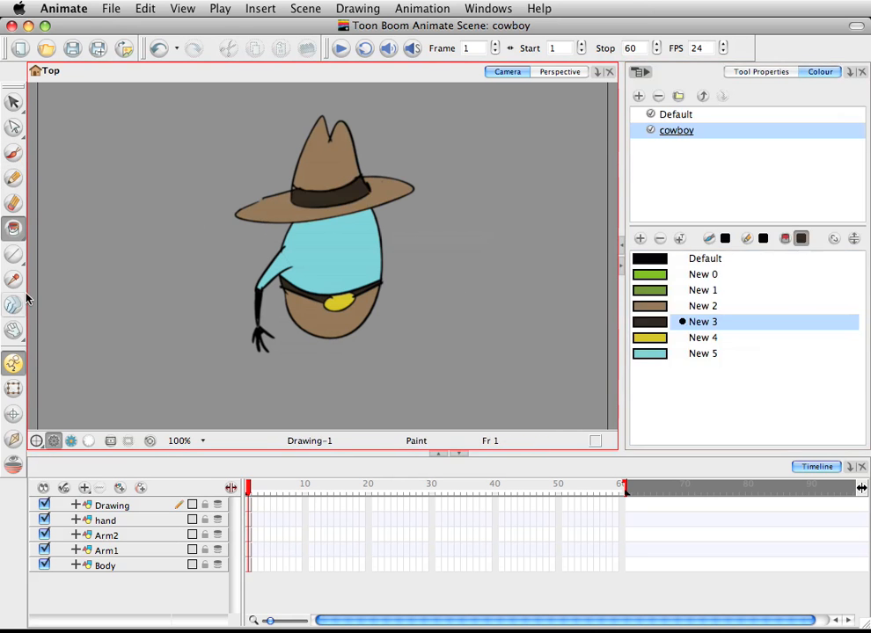
- Check the hat in a rendered preview at 400% and brush over the stray black bits beside the hat band's end with New 2
left_click(203, 442)
left_click(204, 594)
left_click_drag(377, 214, 391, 500)
left_click(71, 441)
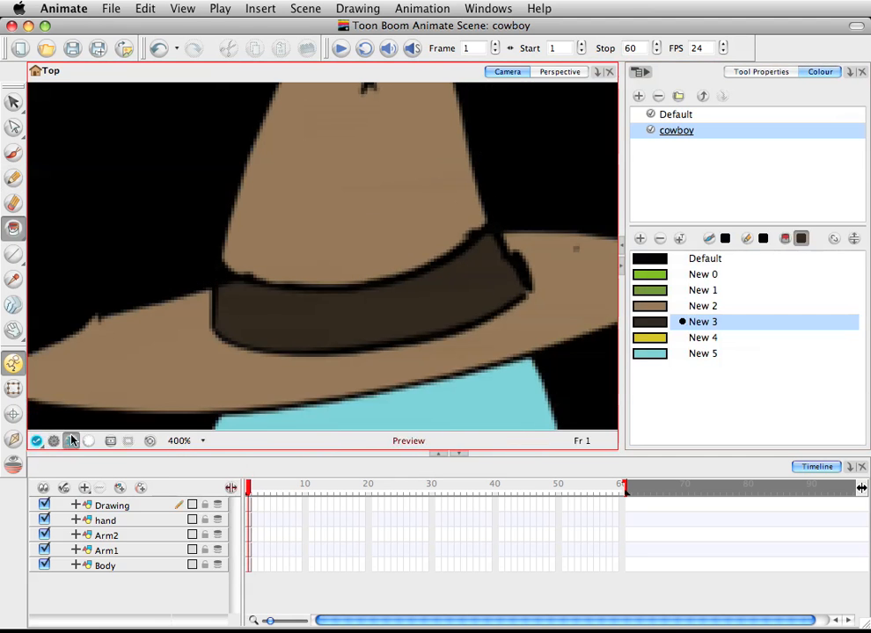
left_click(53, 442)
left_click(14, 153)
left_click(702, 322)
left_click(702, 306)
left_click_drag(519, 255, 531, 289)
left_click(203, 442)
left_click(204, 544)
- Examine the hat's band and brim outline up close at up to 400%
left_click(704, 258)
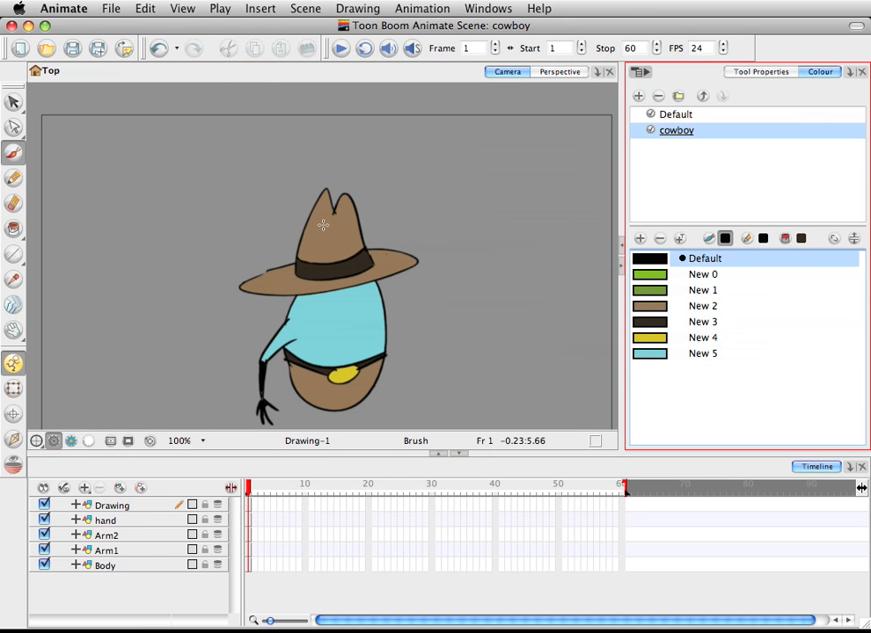
left_click(654, 306)
left_click(397, 222)
left_click(203, 442)
left_click(204, 560)
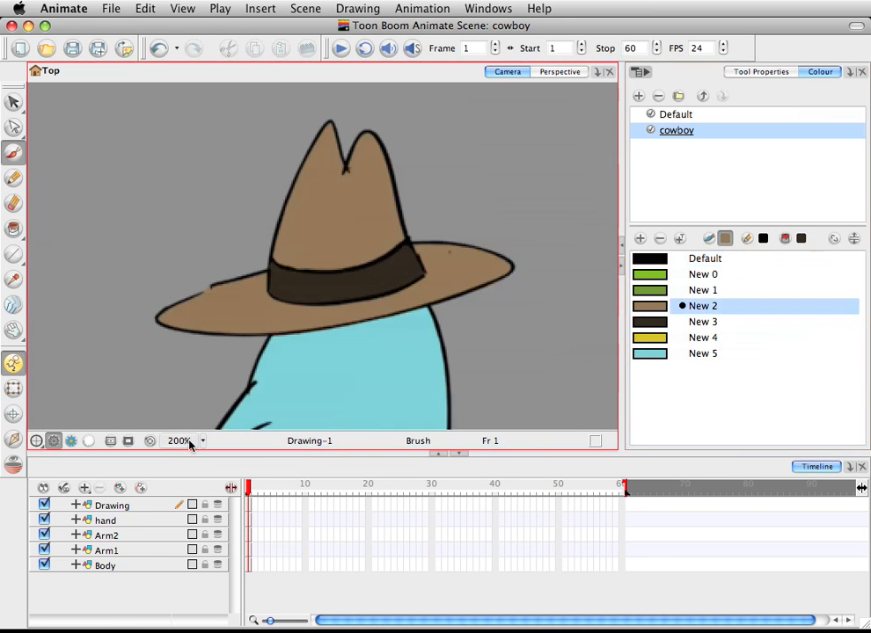
key("2")
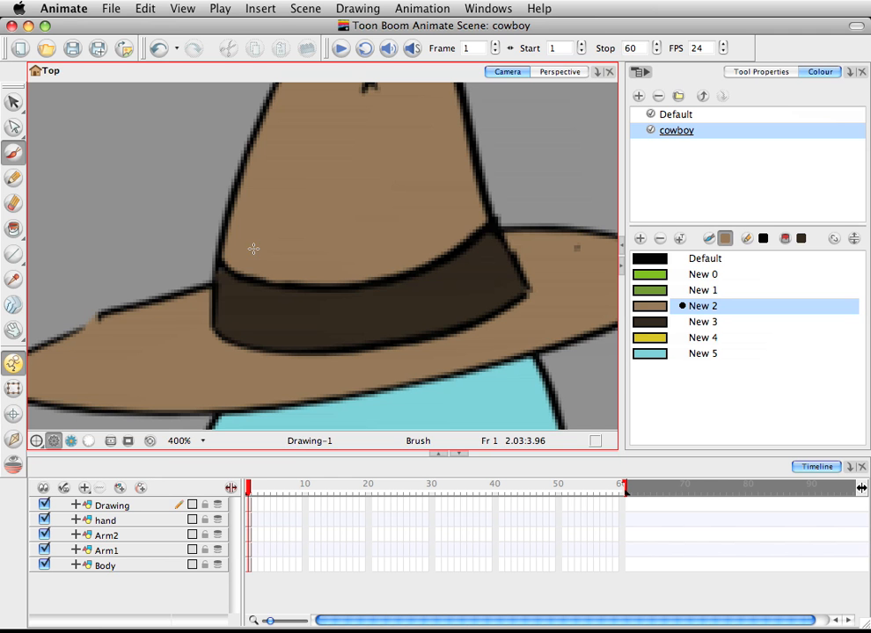
key("1")
key("1")
- Brush black crease and short shading lines on the hat's crown, try a small mark at the brim's edge and undo the last stroke
left_click(655, 261)
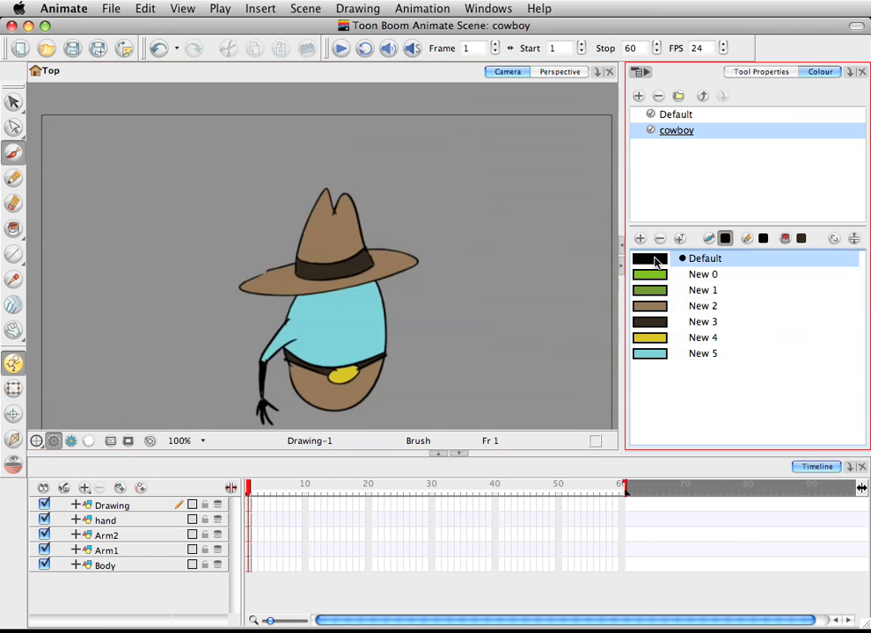
left_click_drag(329, 220, 335, 212)
left_click_drag(306, 251, 315, 257)
left_click_drag(312, 234, 314, 239)
left_click_drag(255, 270, 264, 271)
key("super+z")
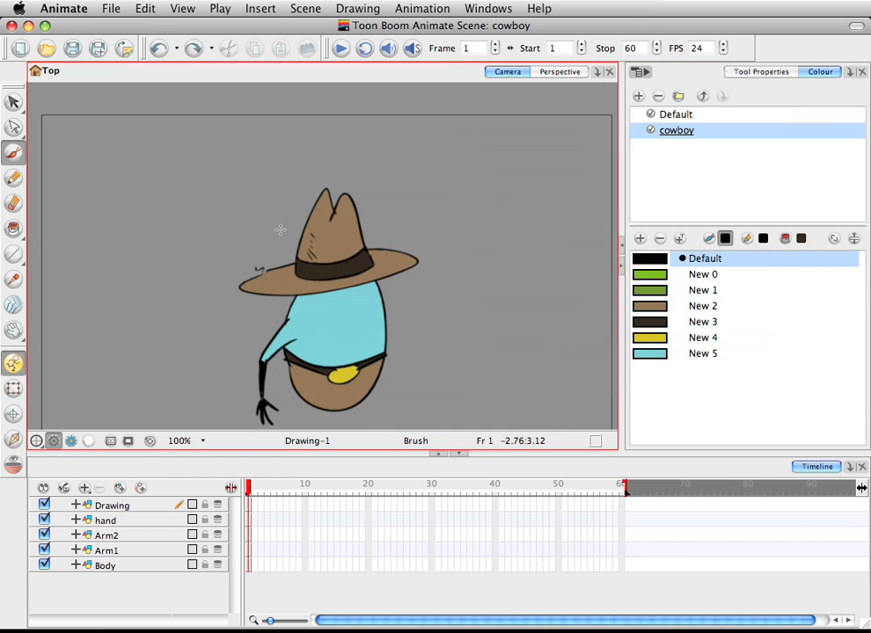
- Rename the hat's drawing layer as Hat
key("space")
left_click_drag(306, 413, 300, 338)
double_click(111, 506)
key("BackSpace")
key("BackSpace")
key("BackSpace")
key("BackSpace")
key("BackSpace")
key("BackSpace")
key("BackSpace")
type("Hat")
key("Return")
left_click(514, 375)
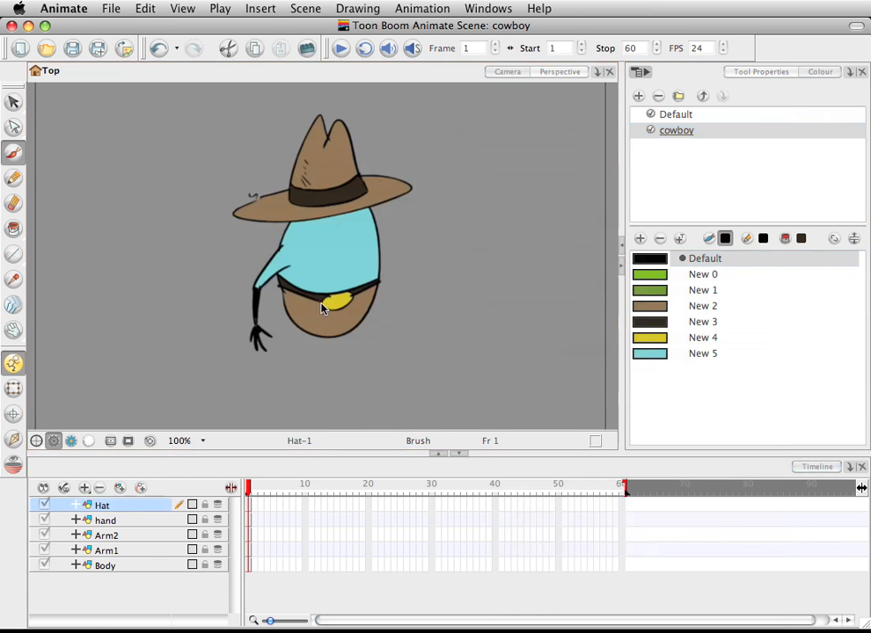
- Add a greyer, muted shade of New 2 to the cowboy palette for shading the hat and trousers
left_click(650, 307)
left_click(639, 238)
left_click(416, 190)
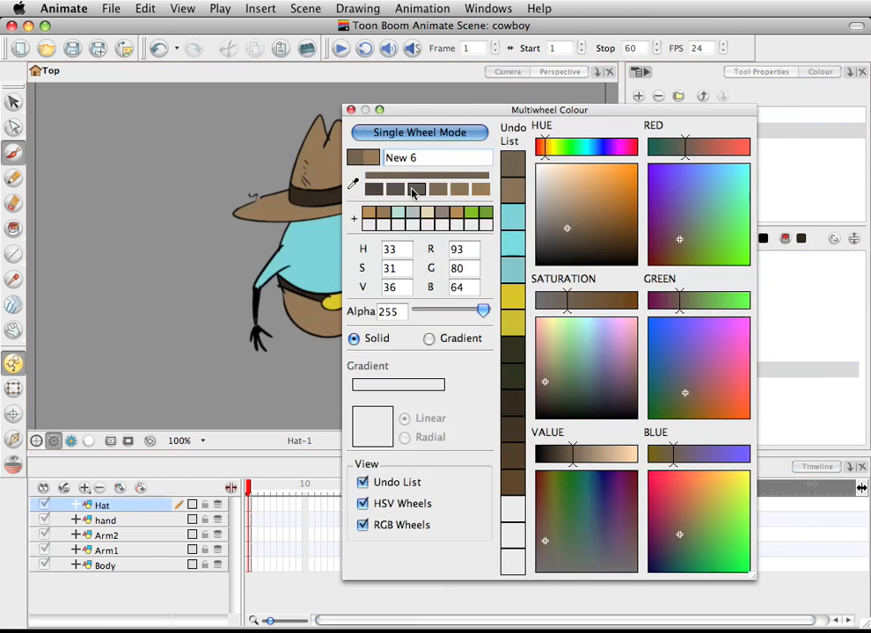
left_click(351, 109)
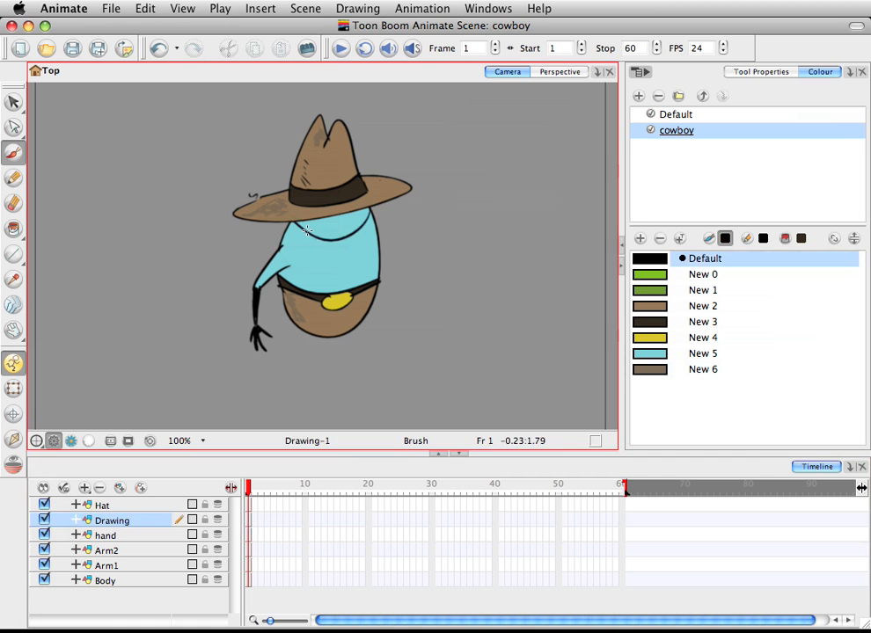
- Brush the head's black outline with the Hat layer hidden and fill it with a new peach colour, RGB 233, 201, 179
left_click_drag(385, 204, 290, 224)
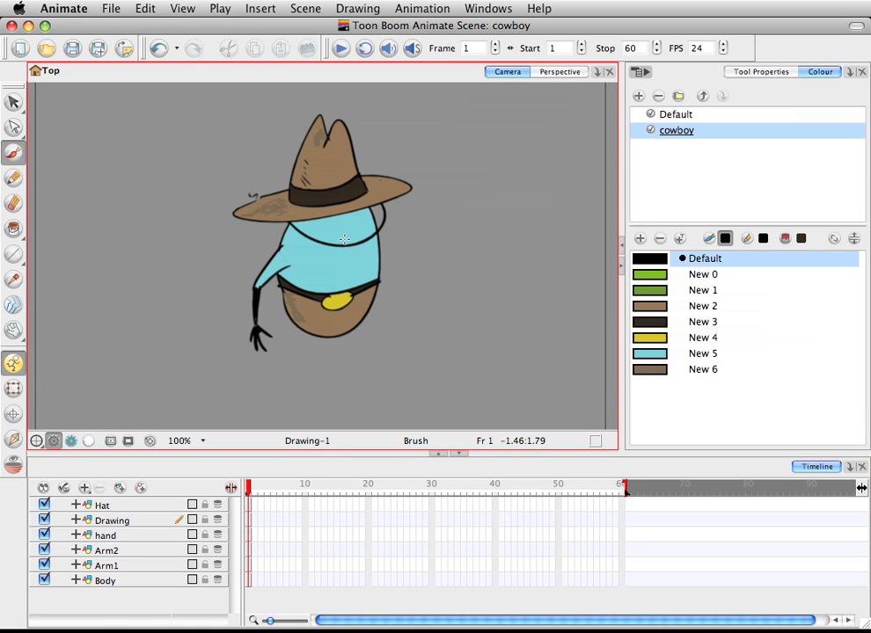
left_click(44, 504)
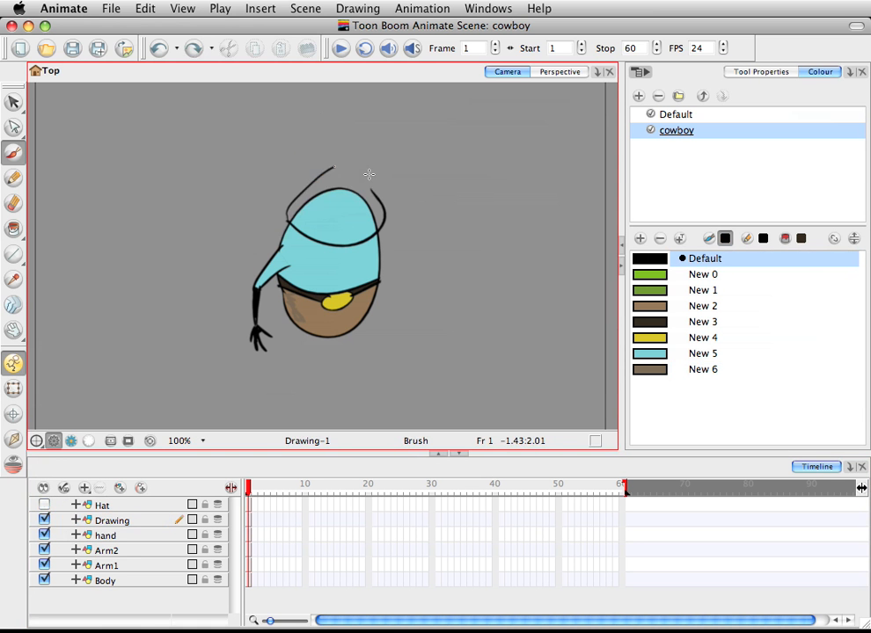
left_click(640, 238)
double_click(649, 384)
left_click(418, 191)
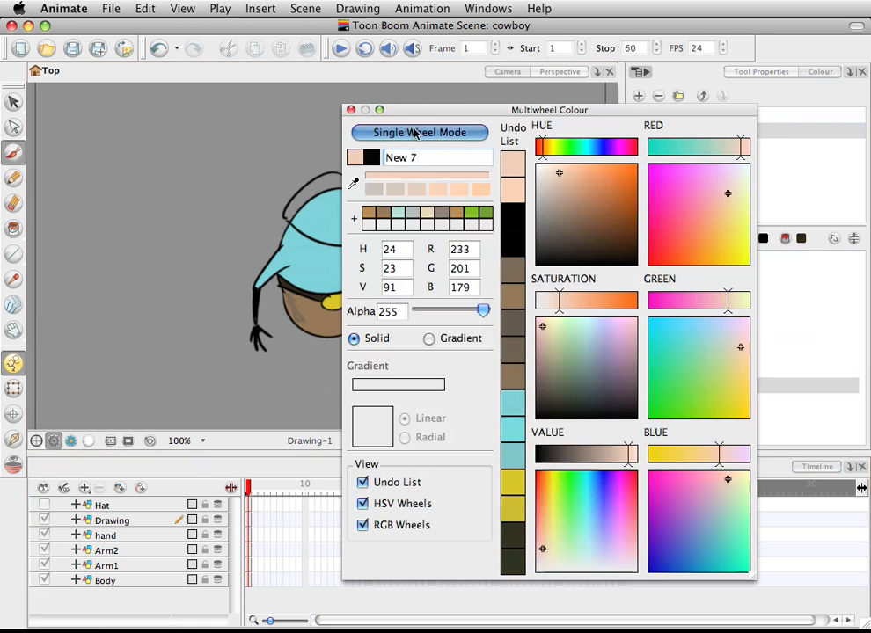
left_click(350, 110)
left_click(14, 229)
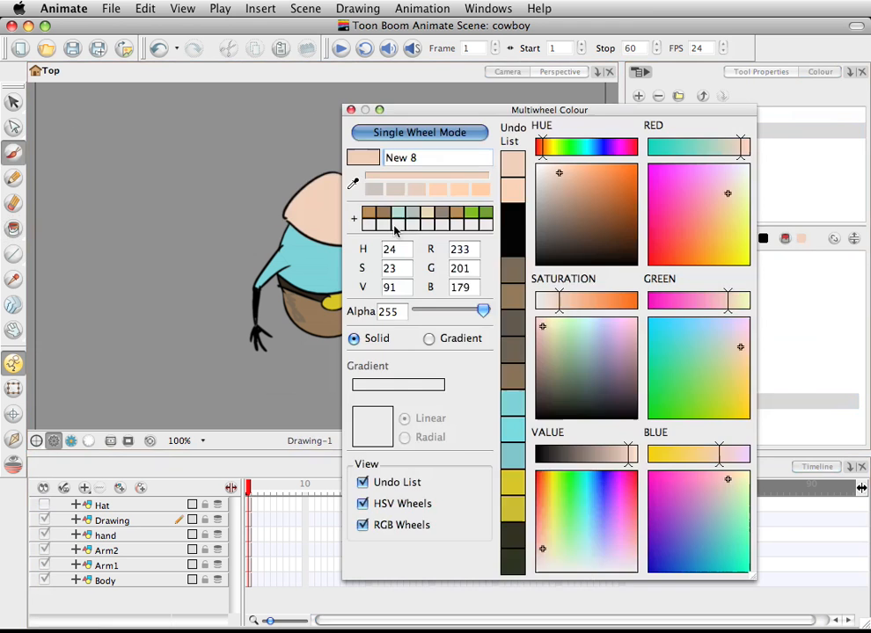
- Shade the back of the head with a new, greyer skin colour and show the Hat layer again
left_click(370, 188)
left_click(351, 109)
left_click_drag(321, 236, 381, 207)
key("super+z")
left_click(14, 230)
left_click(646, 403)
left_click(44, 505)
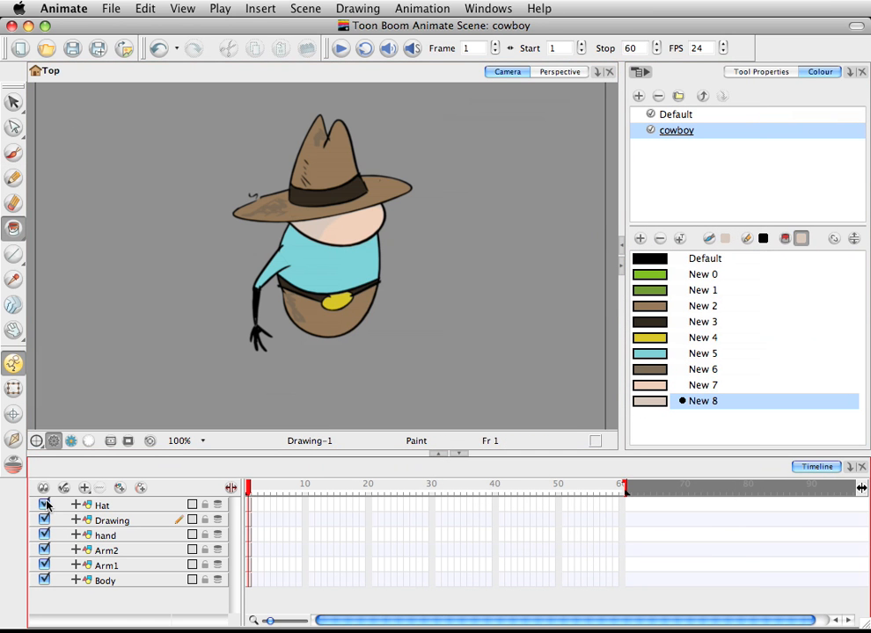
- Rename the head's layer as Head and brush a black moustache outline on a new drawing layer above it
left_click(101, 520)
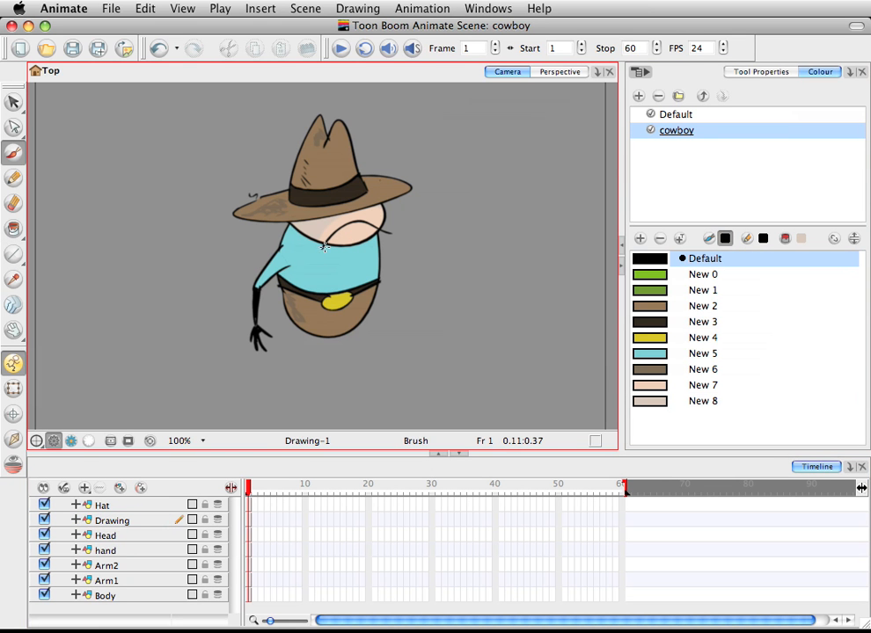
key("super+z")
left_click_drag(317, 256, 359, 235)
left_click_drag(355, 236, 390, 238)
key("super+z")
key("super+z")
- Add a neutral grey colour to the cowboy palette and fill the moustache with it
left_click(652, 401)
left_click(640, 238)
double_click(650, 416)
left_click_drag(547, 338, 585, 356)
left_click(563, 353)
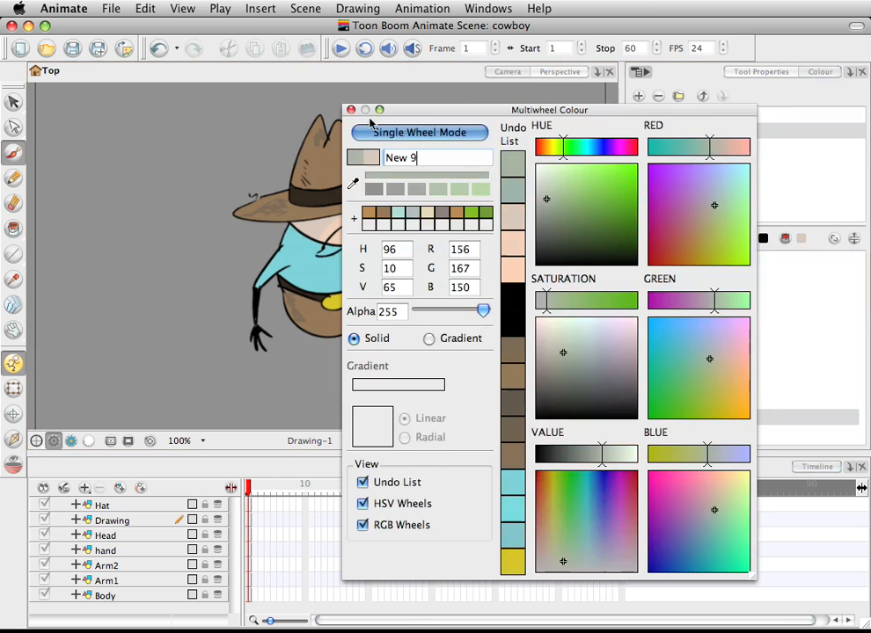
left_click(351, 110)
key("alt+e")
key("alt+i")
left_click(350, 237)
double_click(655, 421)
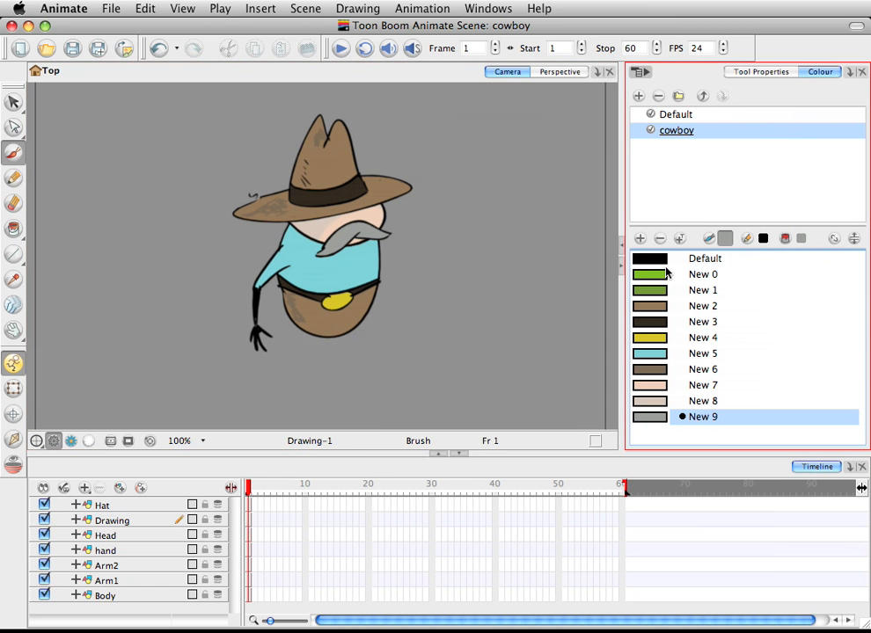
- Brush small light marks on the moustache with New 8 and rename its layer as stash
left_click(652, 401)
mouse_move(359, 234)
left_mouse_down()
mouse_move(369, 231)
mouse_move(319, 254)
left_mouse_up()
left_click(653, 258)
left_click(117, 520)
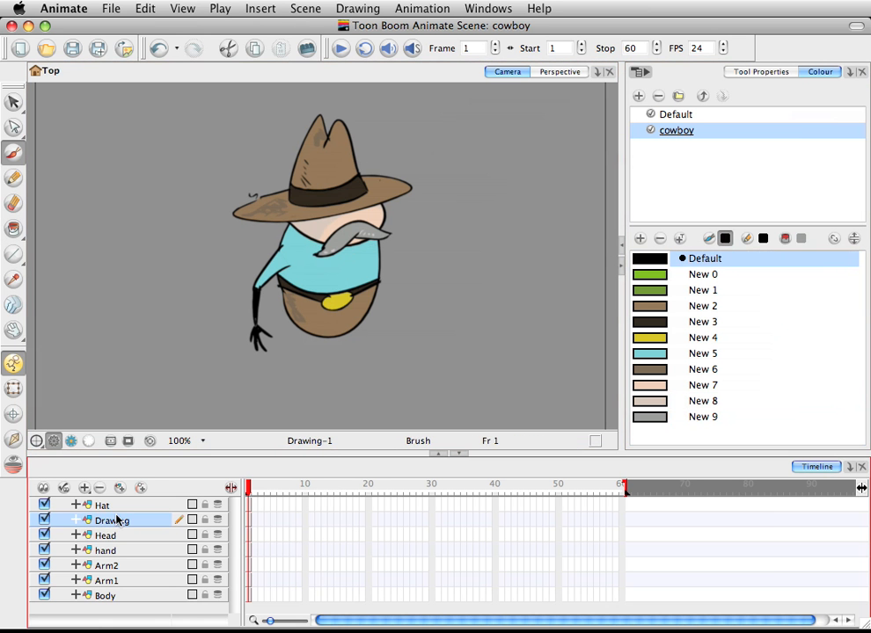
double_click(118, 521)
type("stash")
key("Return")
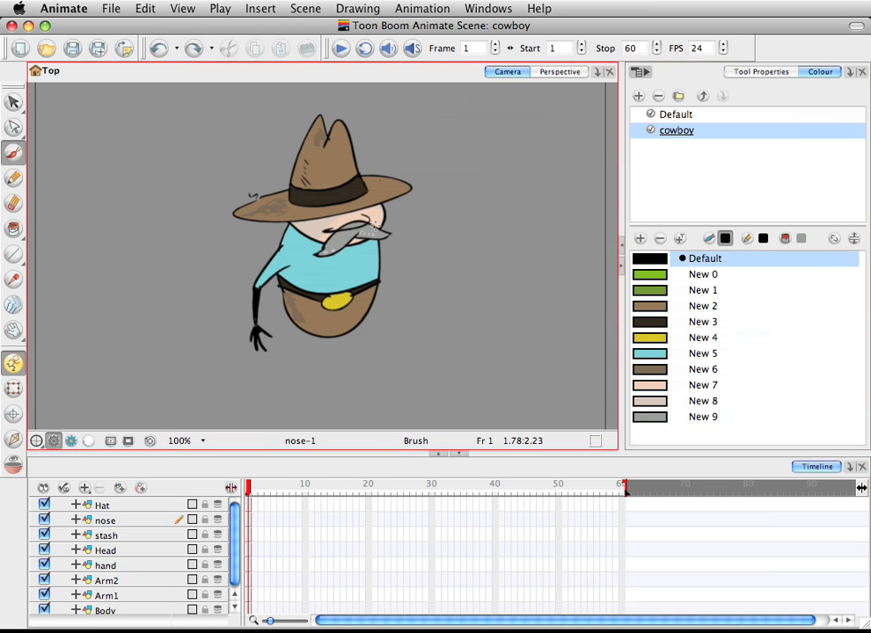
- Try the Close Gap tool for the nose outline and try redrawing the nose stroke in black
left_click(651, 417)
left_click(16, 230)
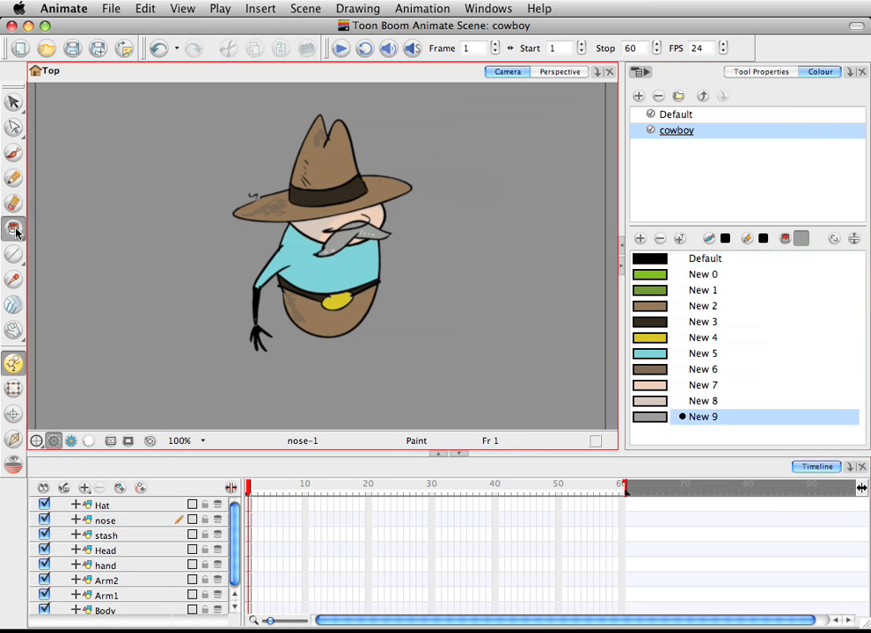
left_click_drag(16, 232, 53, 269)
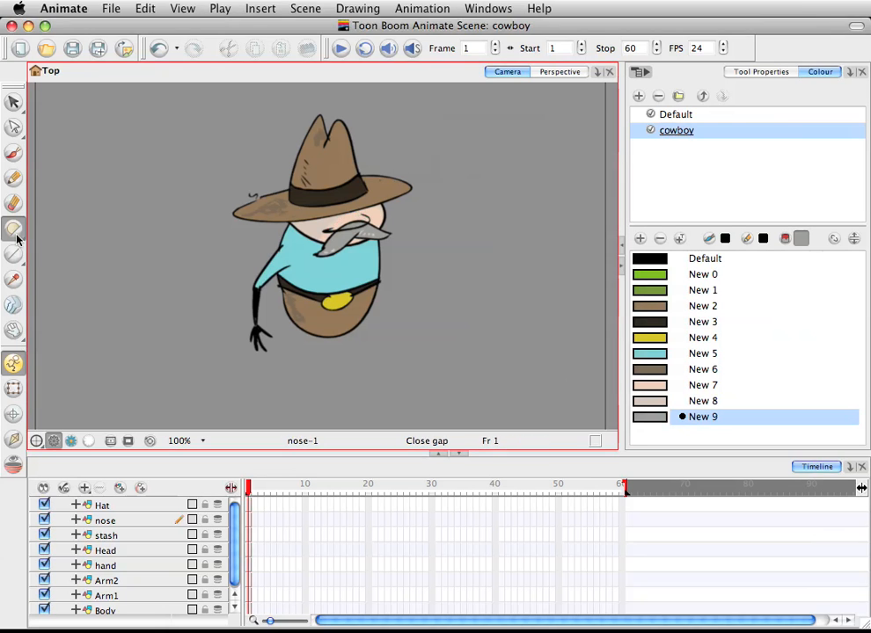
left_click(16, 231)
left_click(15, 204)
left_click(15, 154)
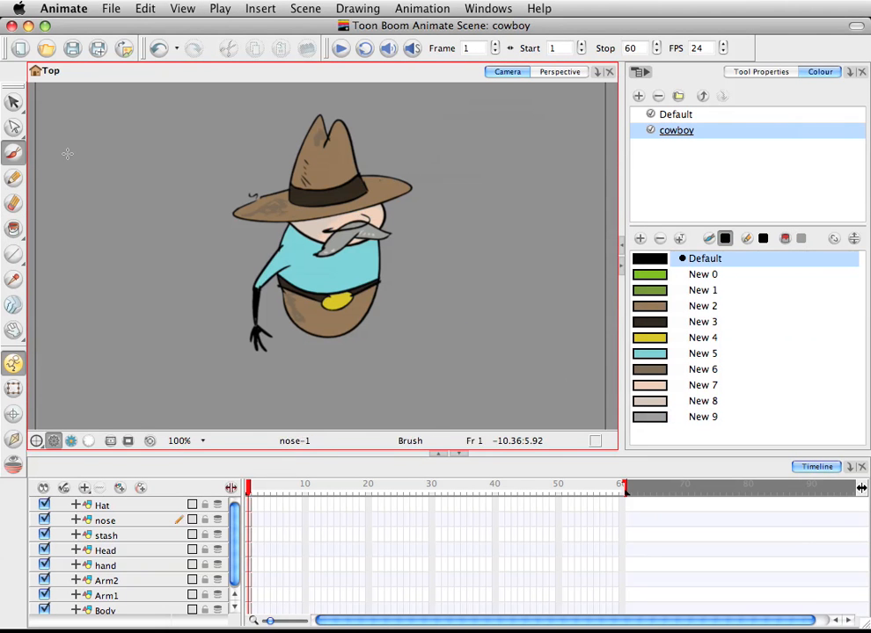
key("ctrl+z")
key("super+z")
left_click_drag(364, 214, 331, 227)
key("super+z")
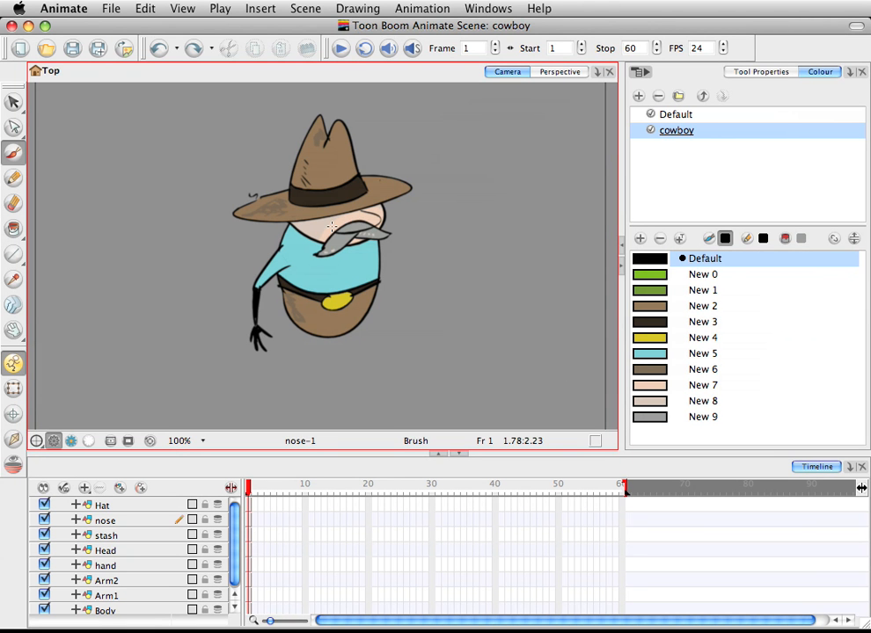
key("super+z")
key("super+shift+z")
- Try to fill the nose with New 7 and brush over the moustache line showing through it, undoing the last changes
left_click(16, 233)
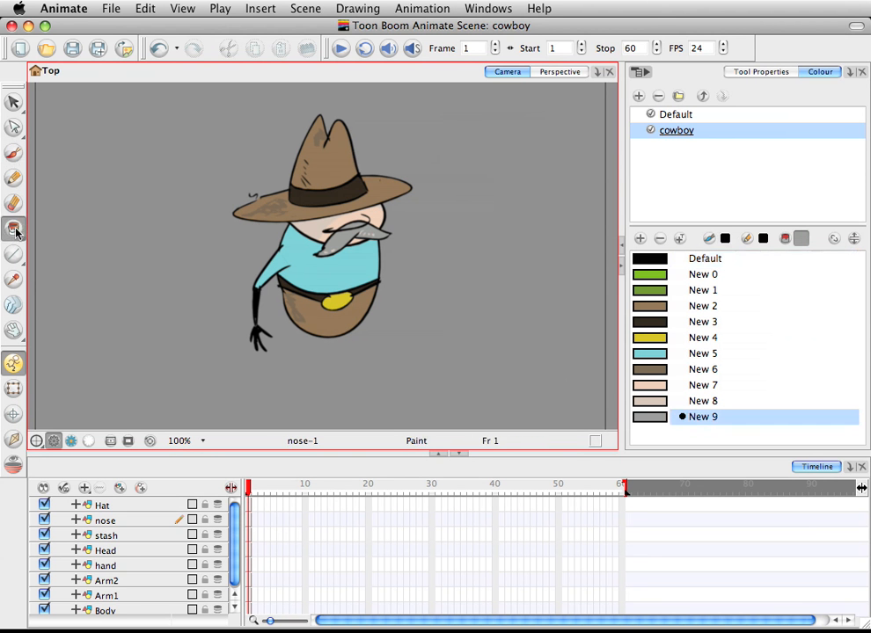
left_click(54, 269)
left_click(695, 385)
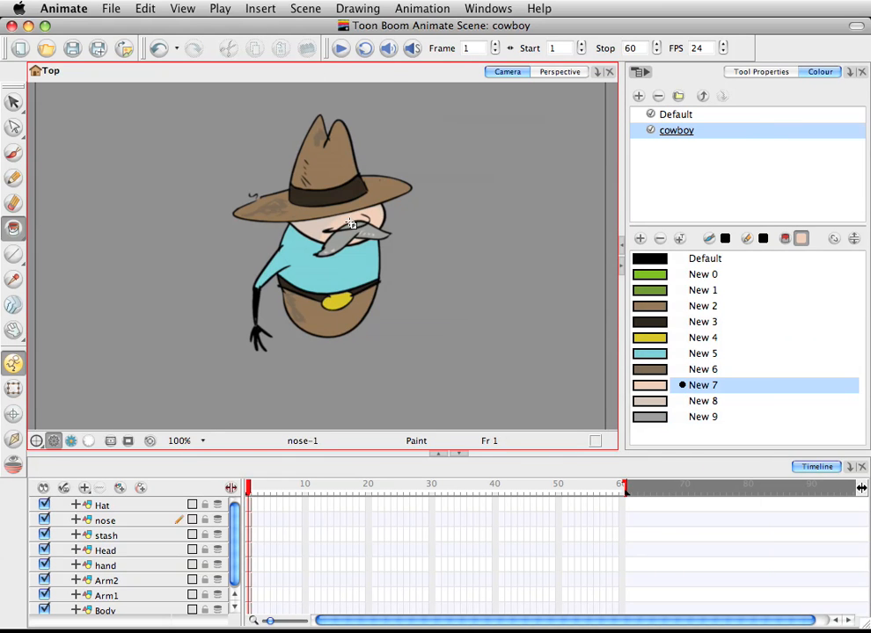
left_click(14, 153)
key("2")
left_click(107, 580)
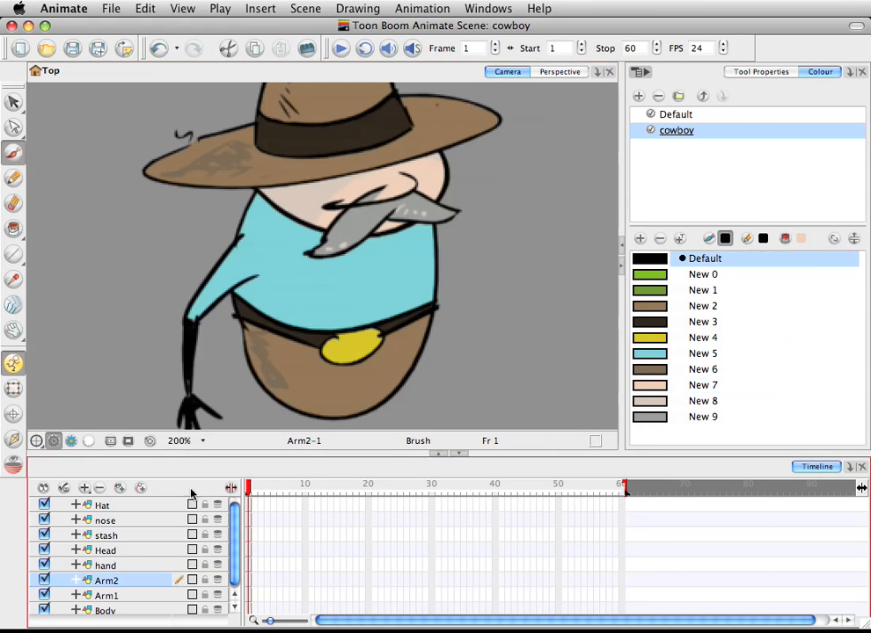
left_click(695, 385)
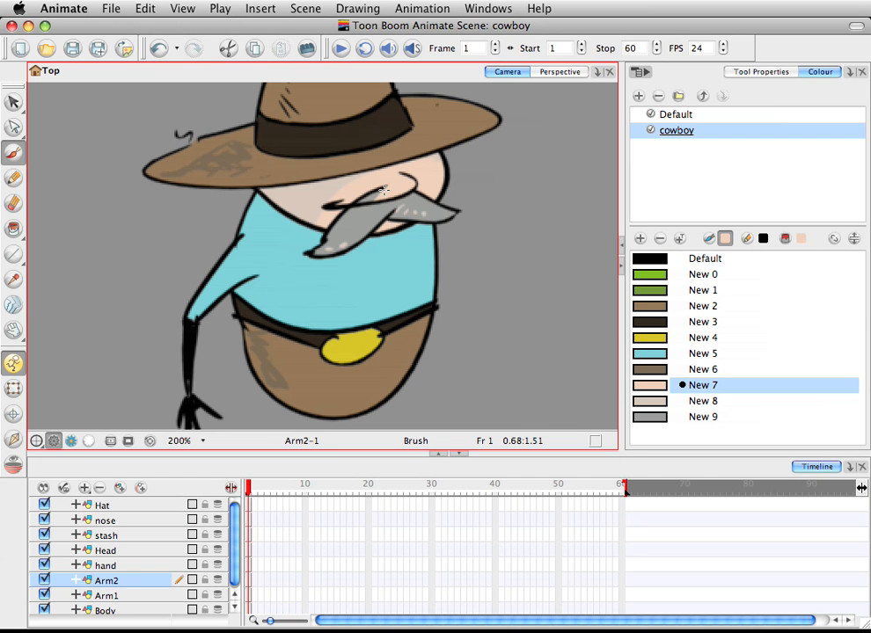
left_click_drag(383, 190, 374, 199)
left_click(105, 521)
key("super+z")
key("super+z")
- Fill the nose with skin colour New 7 on the nose layer
left_click(106, 521)
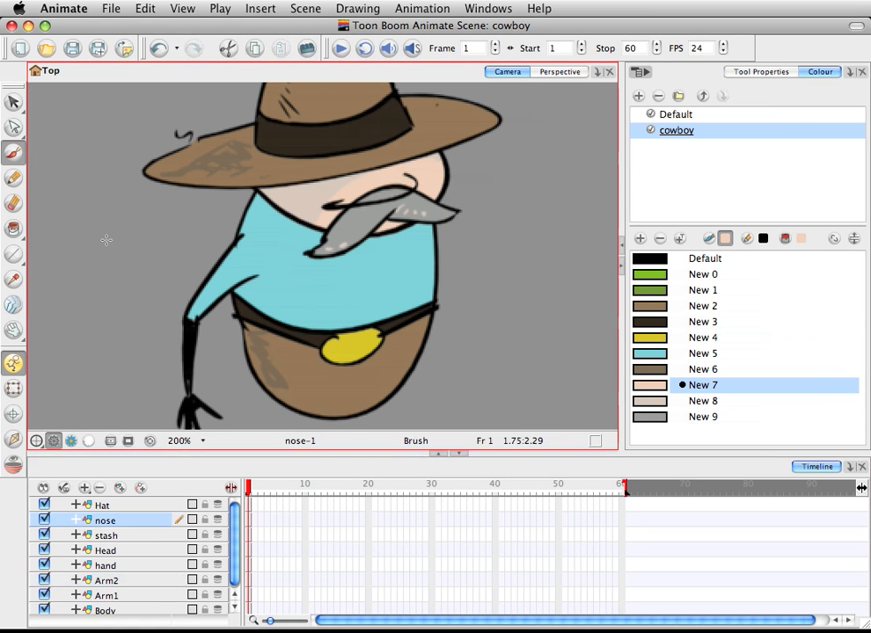
key("alt+i")
left_click(381, 193)
key("alt+s")
key("alt+i")
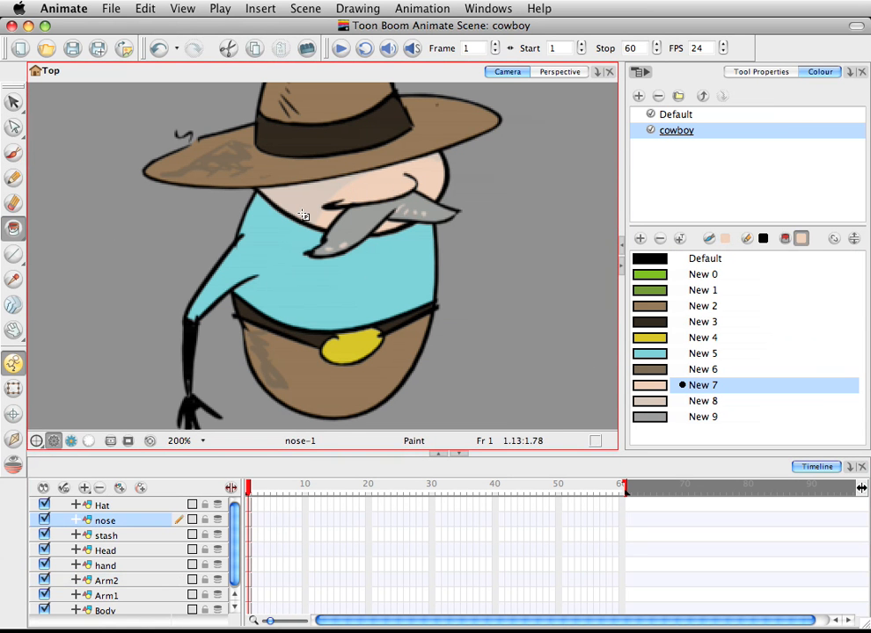
key("alt+s")
key("2")
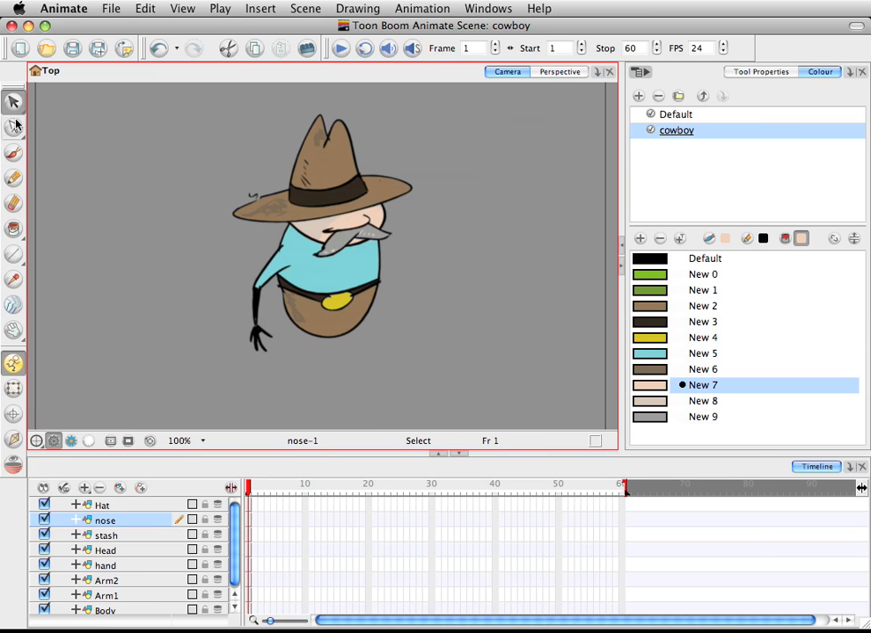
- Select the Body layer and add a darker teal shading colour for the shirt to the cowboy palette
left_click(106, 610)
key("alt+b")
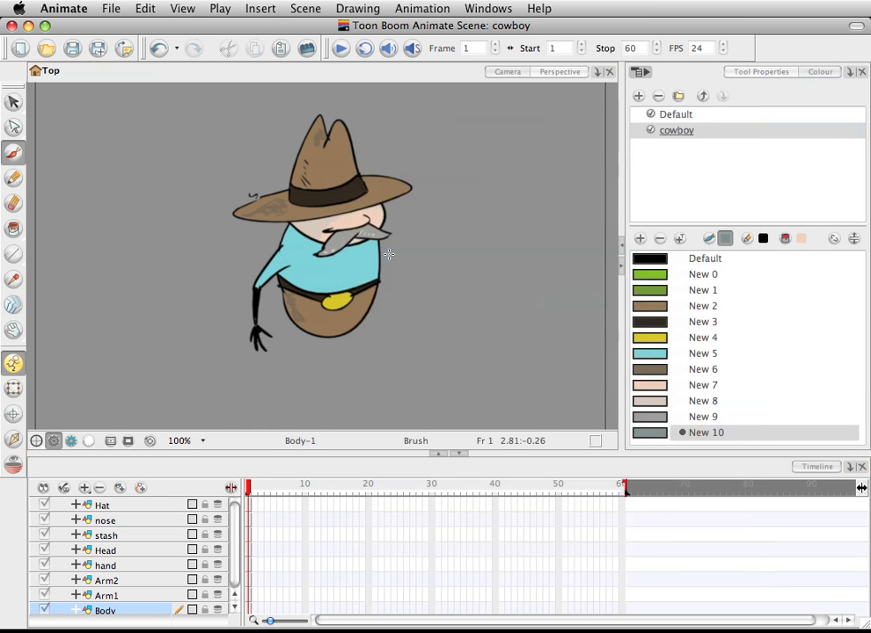
left_click_drag(349, 256, 350, 282)
key("super+z")
left_click(653, 436)
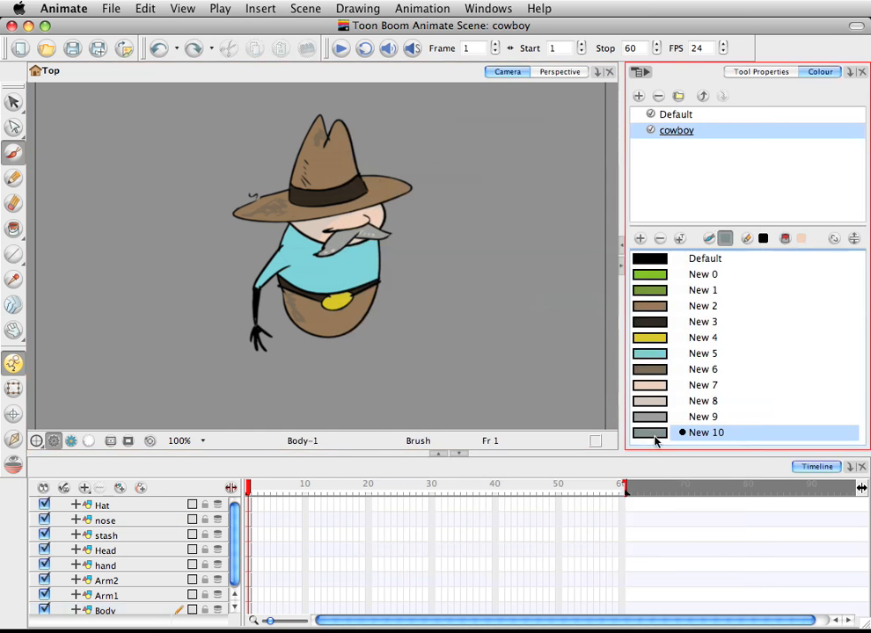
double_click(654, 437)
left_click_drag(559, 217, 579, 206)
left_click(351, 111)
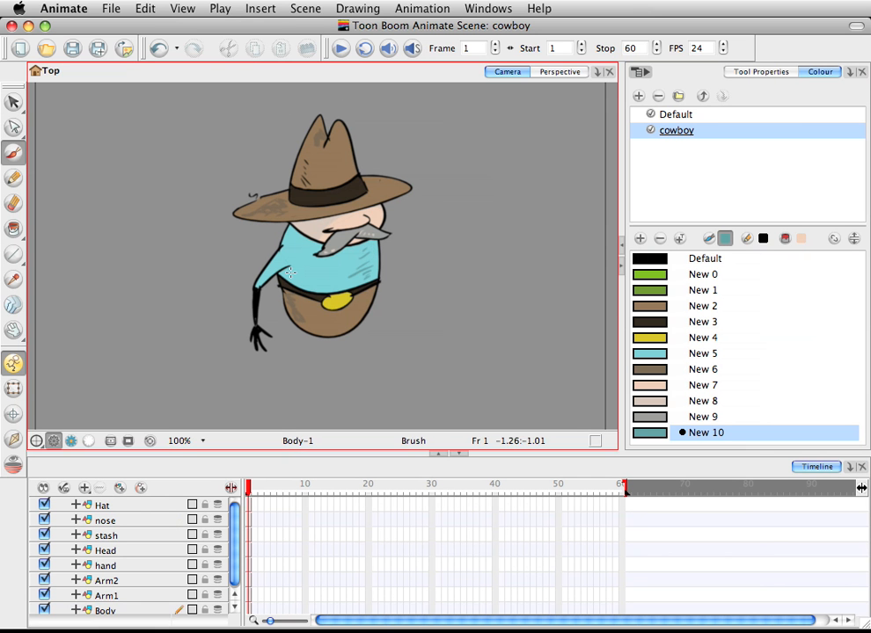
- Try teal shading strokes beside the arm and above the belt, undoing each one
left_click_drag(281, 278, 293, 267)
key("super+z")
left_click_drag(330, 294, 343, 281)
key("super+z")
- Add a drawing layer named eyes above the nose layer and brush two small black eyes on the face
left_click(106, 521)
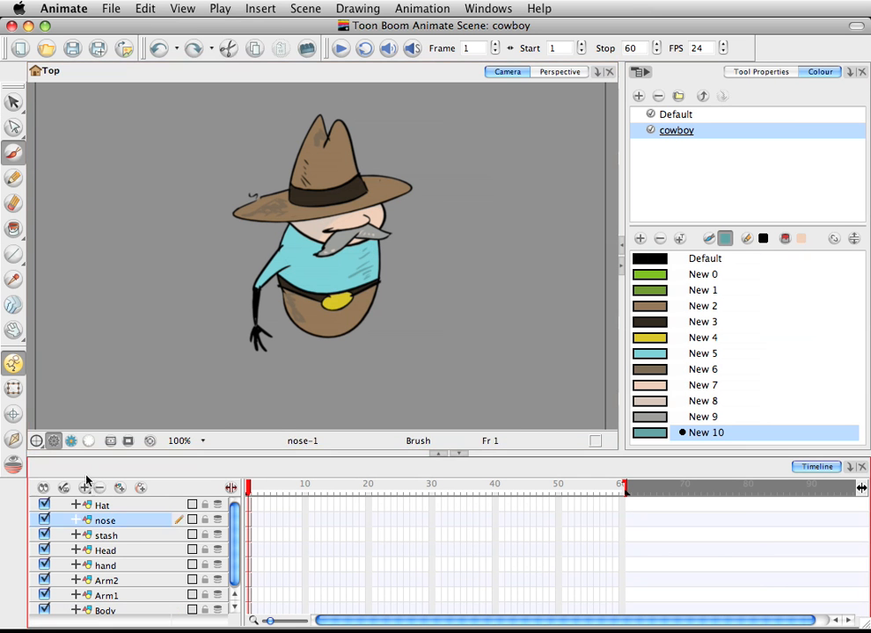
left_click(85, 487)
double_click(114, 517)
type("eyes")
key("Return")
left_click(705, 259)
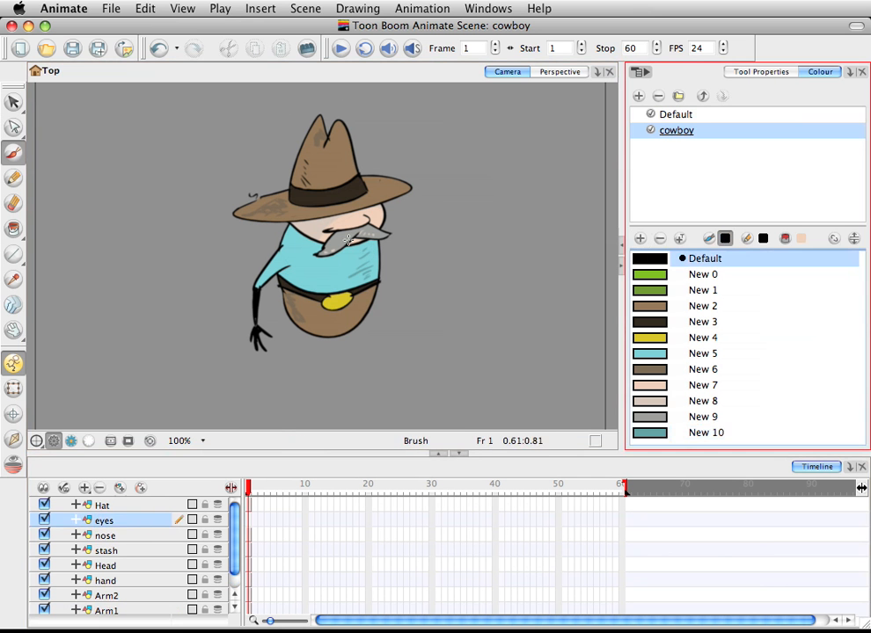
left_click_drag(325, 218, 341, 217)
mouse_move(357, 212)
left_mouse_down()
mouse_move(367, 211)
mouse_move(337, 221)
left_mouse_up()
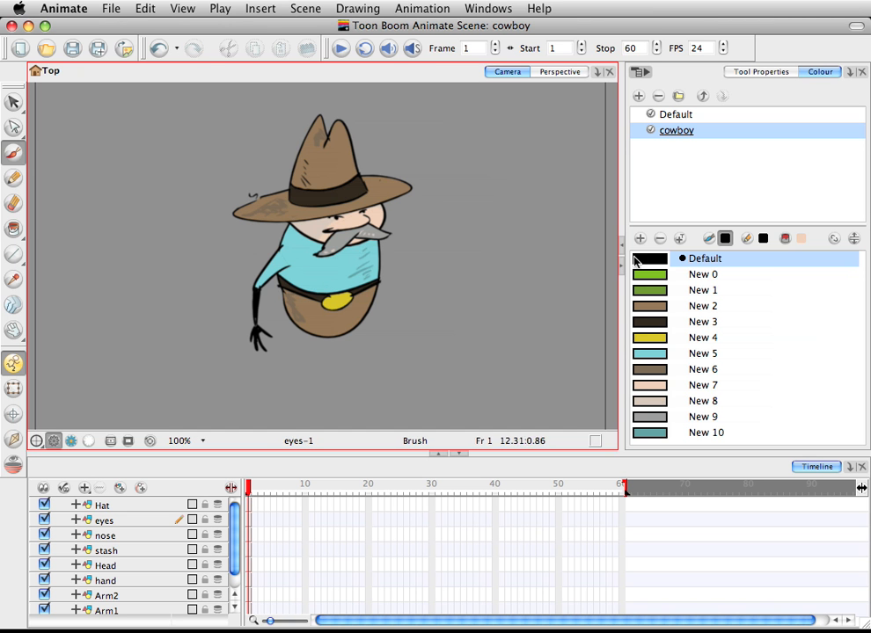
- Add a drawing layer named legtop above the Hat layer and brush the upper leg's outline in black
left_click(96, 505)
left_click(85, 487)
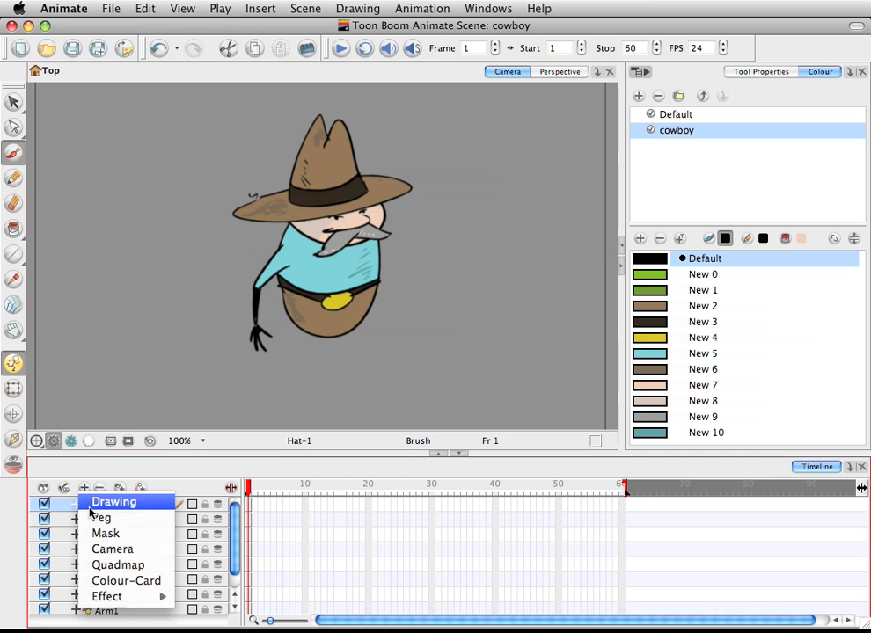
left_click(112, 503)
type("legtop")
key("Return")
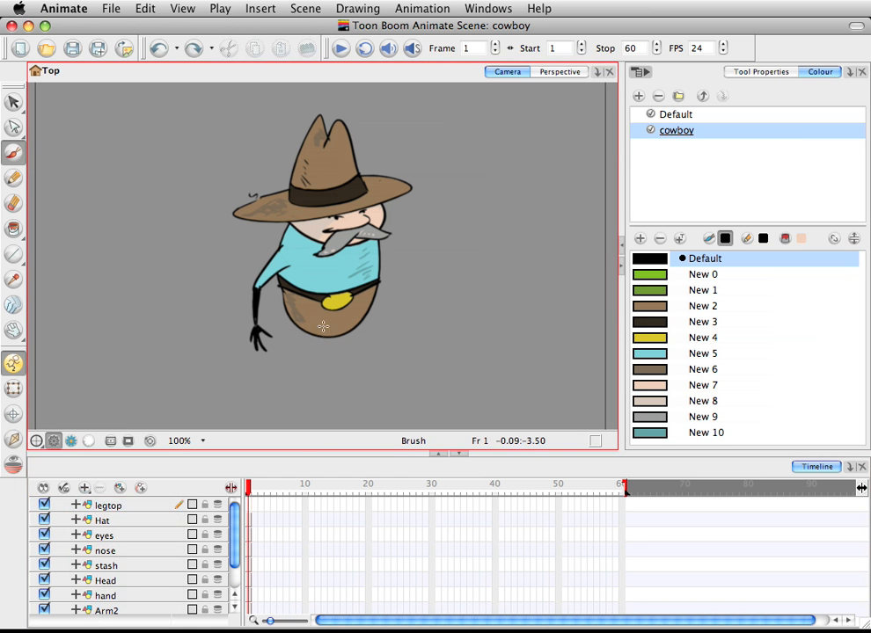
left_click_drag(312, 323, 325, 368)
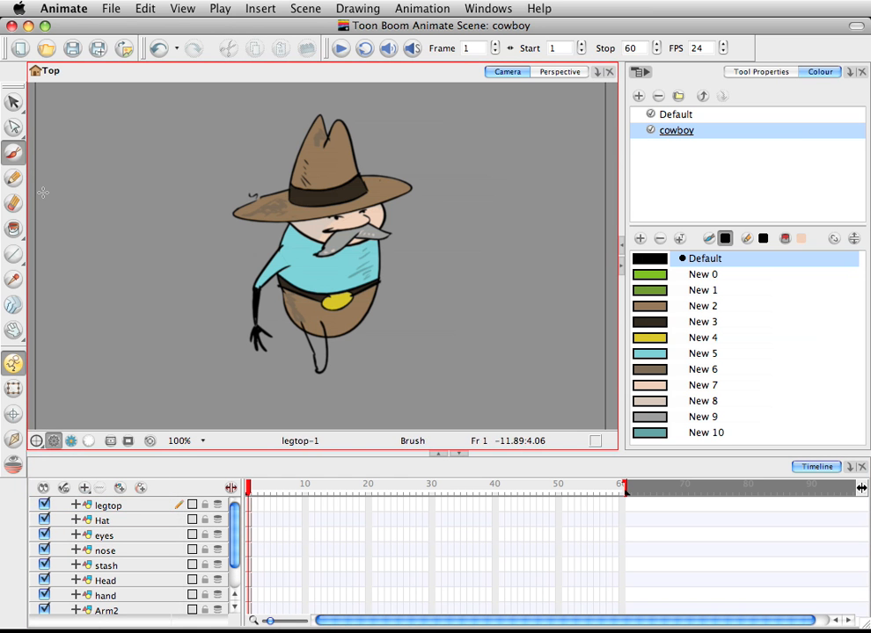
- Close the gap across the open top of the leg outline with the Close Gap tool
left_click_drag(14, 228, 68, 227)
left_click_drag(331, 323, 287, 339)
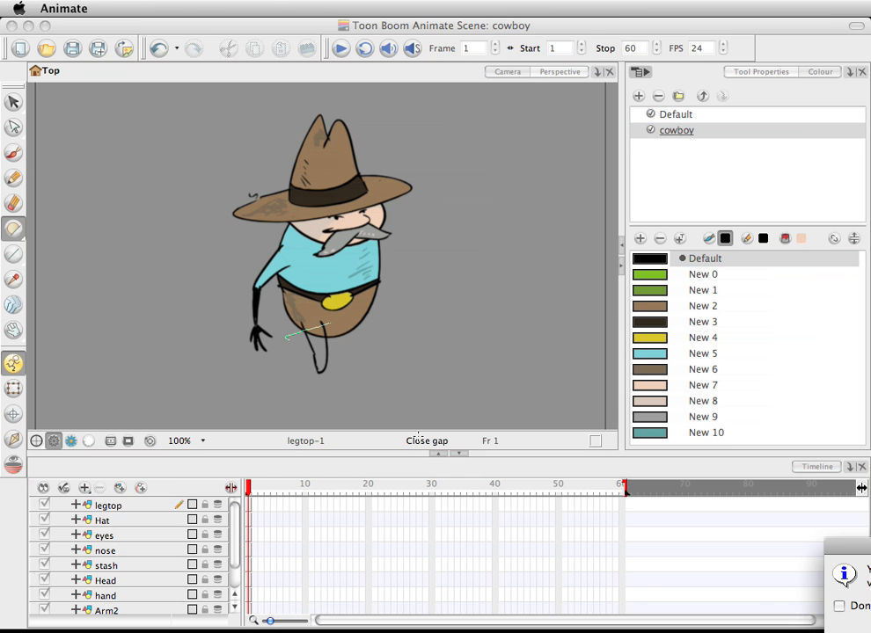
key("Return")
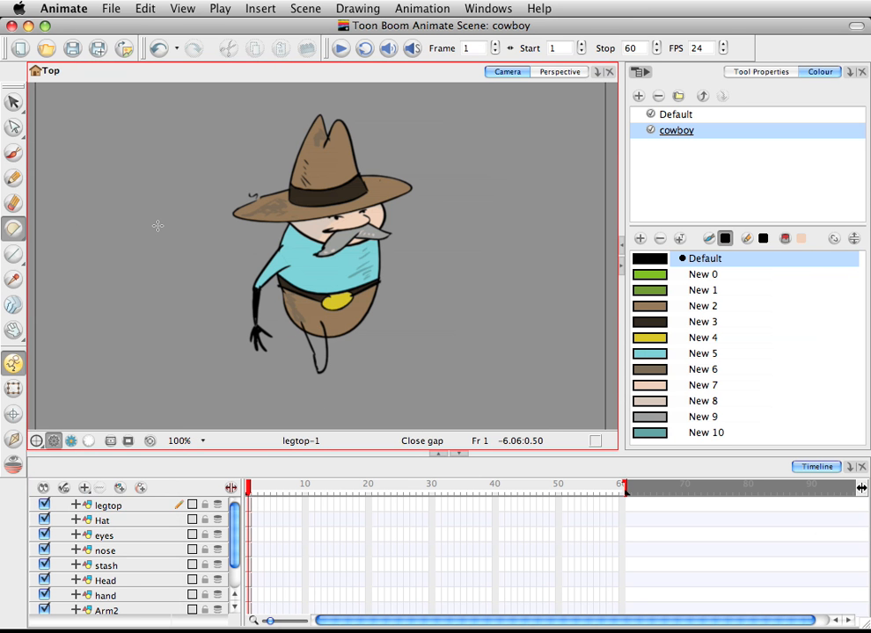
- Add a drawing layer named legbottom directly below the legtop layer and brush the lower leg in solid black
left_click(13, 152)
left_click(106, 520)
left_click(84, 487)
type("legbottom")
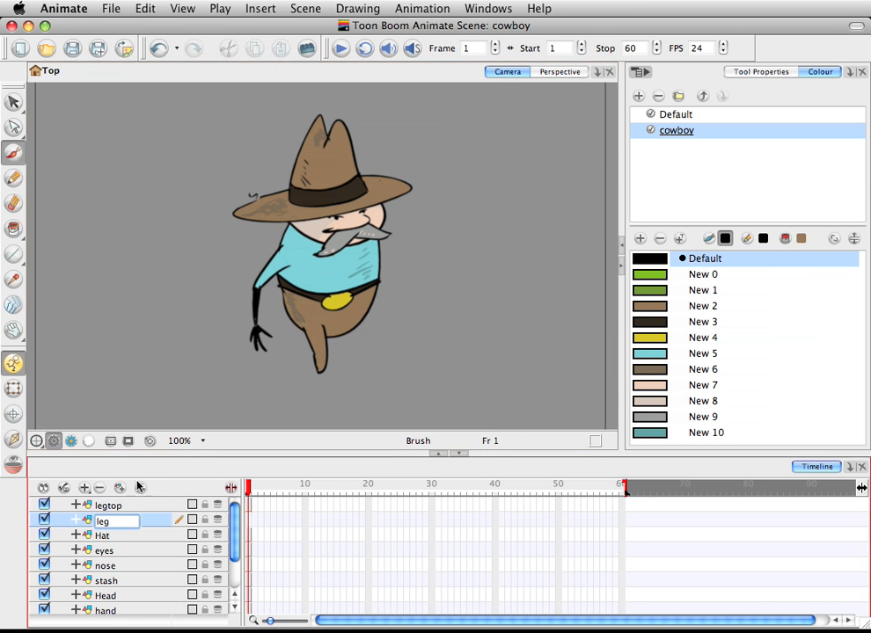
left_click(633, 261)
mouse_move(325, 368)
left_mouse_down()
mouse_move(318, 366)
mouse_move(306, 401)
left_mouse_up()
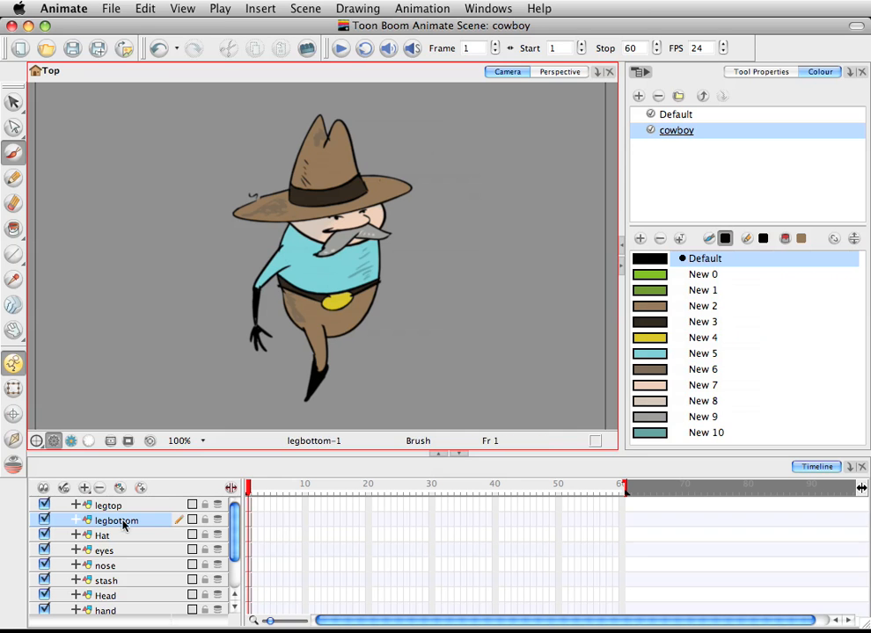
left_click(115, 506)
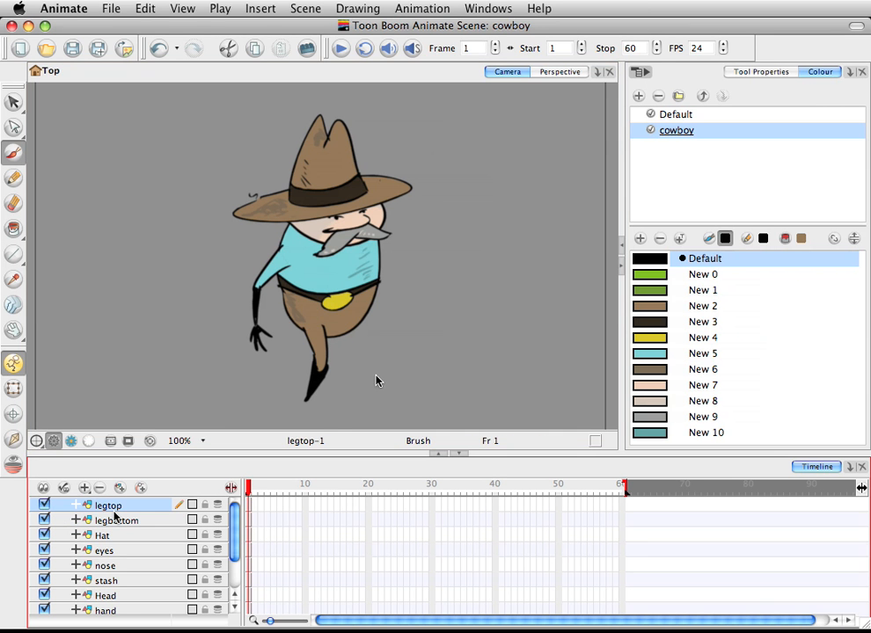
left_click(116, 522)
left_click(13, 103)
left_click(238, 372)
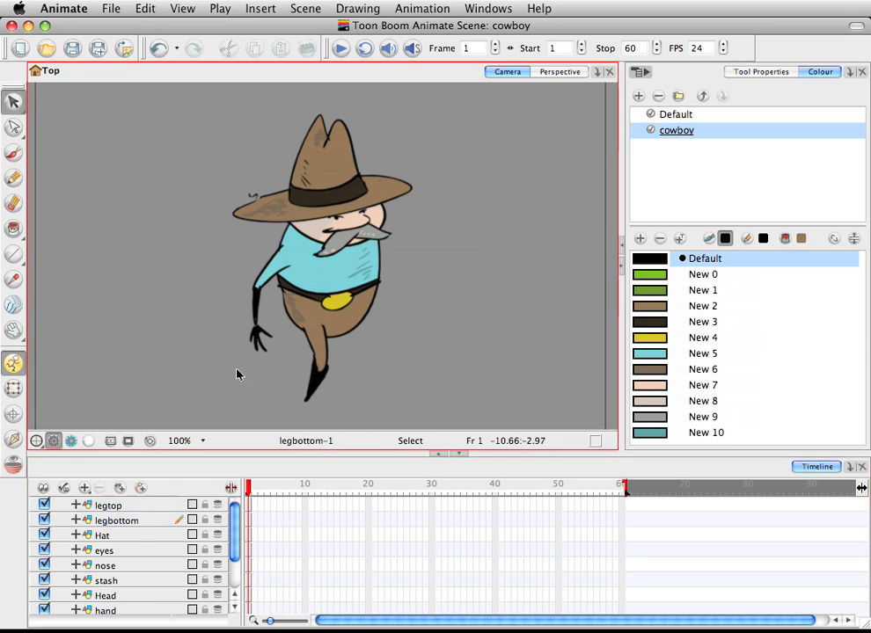
- Add a drawing layer named foot between the legtop and legbottom layers and brush a small black foot at the leg's lower end
left_click(109, 505)
left_click(84, 488)
left_click(89, 503)
double_click(105, 520)
type("foot")
key("alt+b")
mouse_move(310, 399)
left_mouse_down()
mouse_move(335, 411)
mouse_move(304, 403)
mouse_move(318, 404)
left_mouse_up()
key("super+z")
key("super+z")
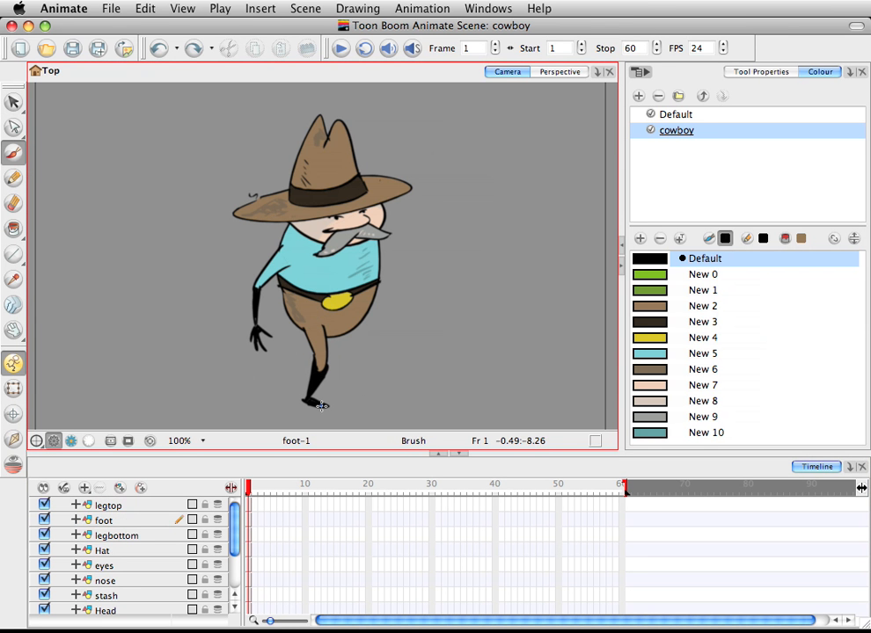
key("super+shift+z")
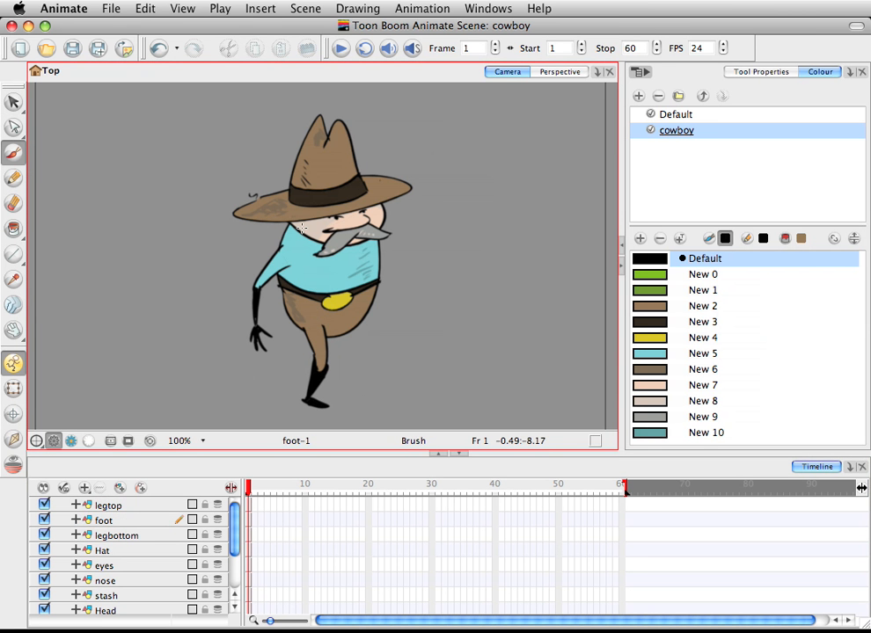